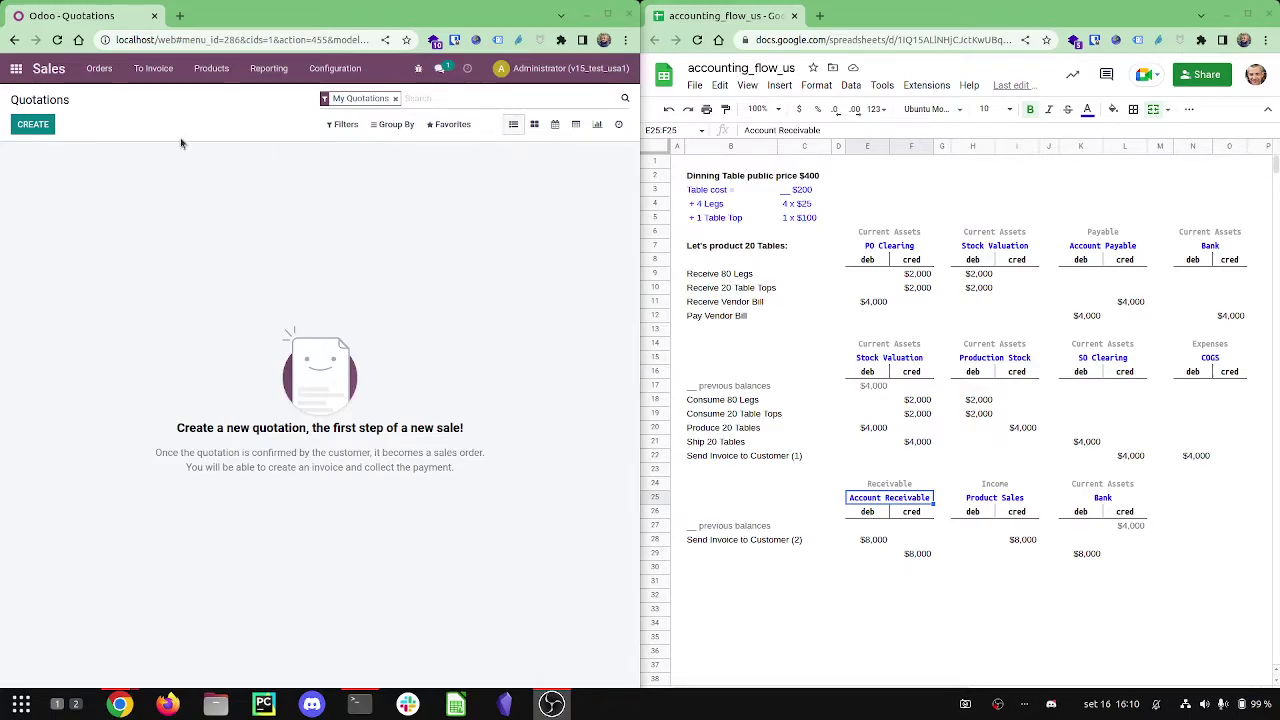
- Start a new quotation and create a new test customer for it
left_click(28, 128)
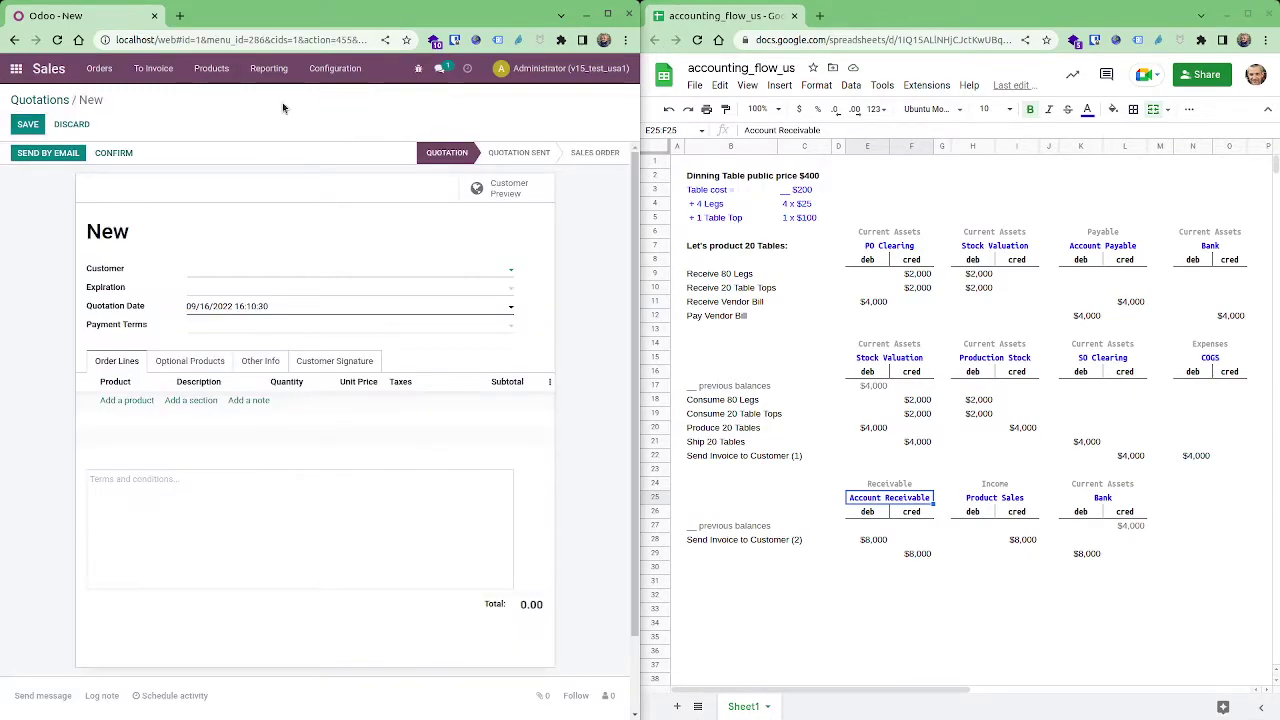
type("Customer test")
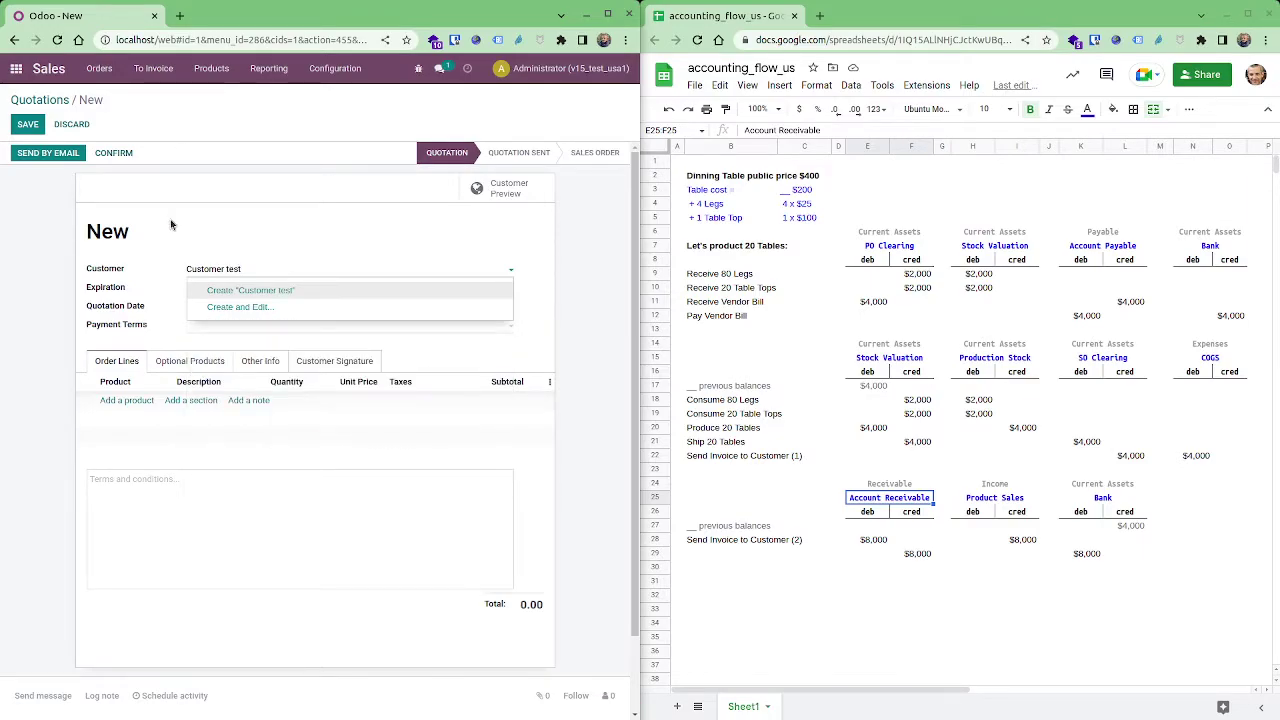
left_click(245, 290)
- Add an order line of 20 Table at 400.00 and save quotation S00001
left_click(127, 400)
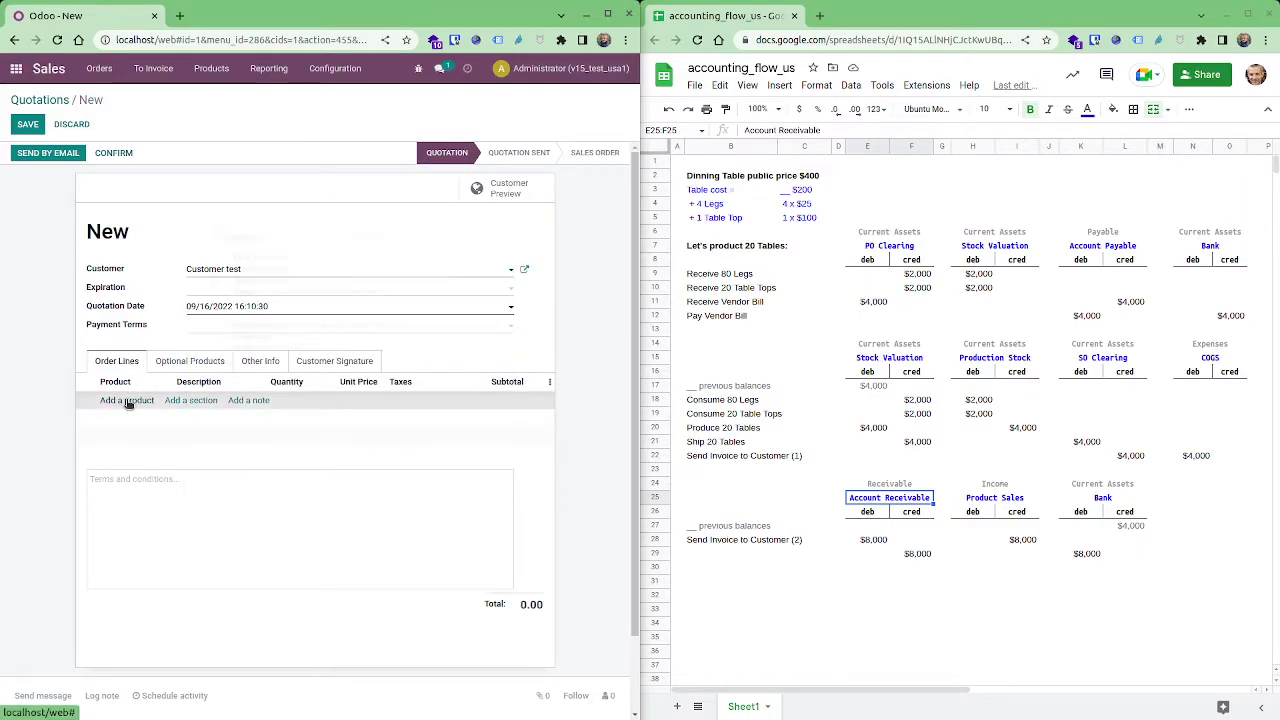
type("Table")
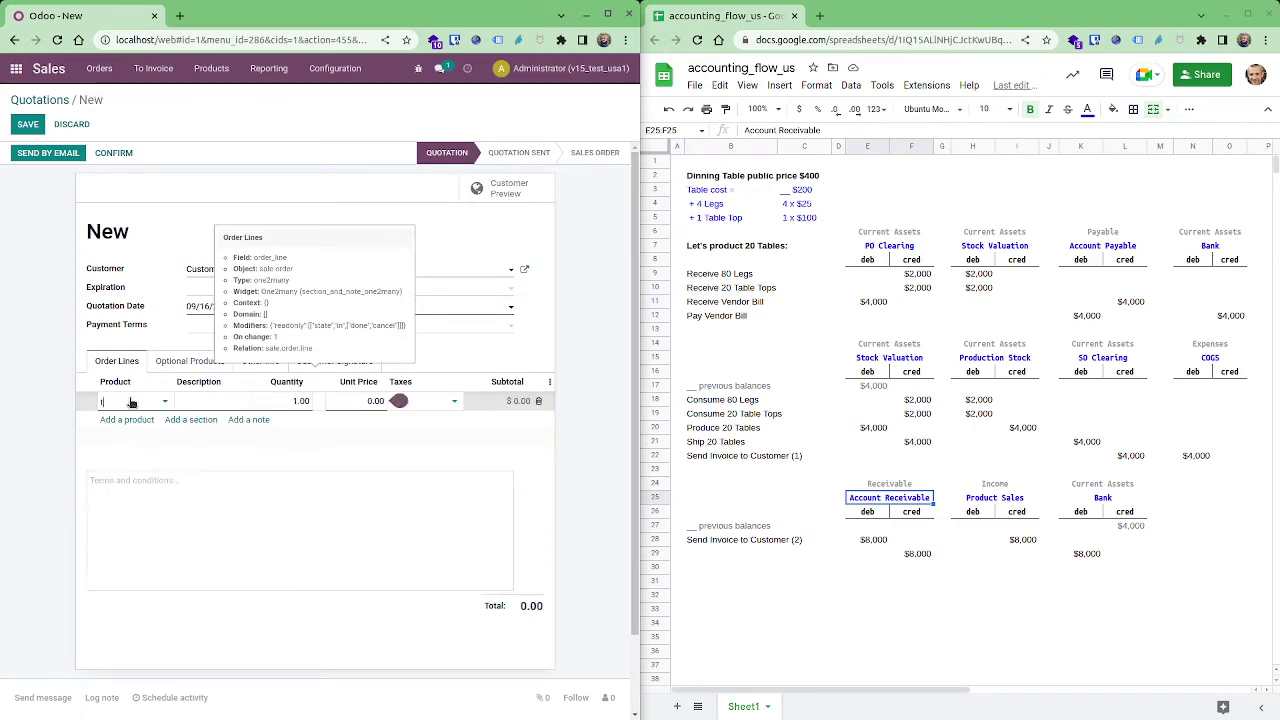
left_click(131, 420)
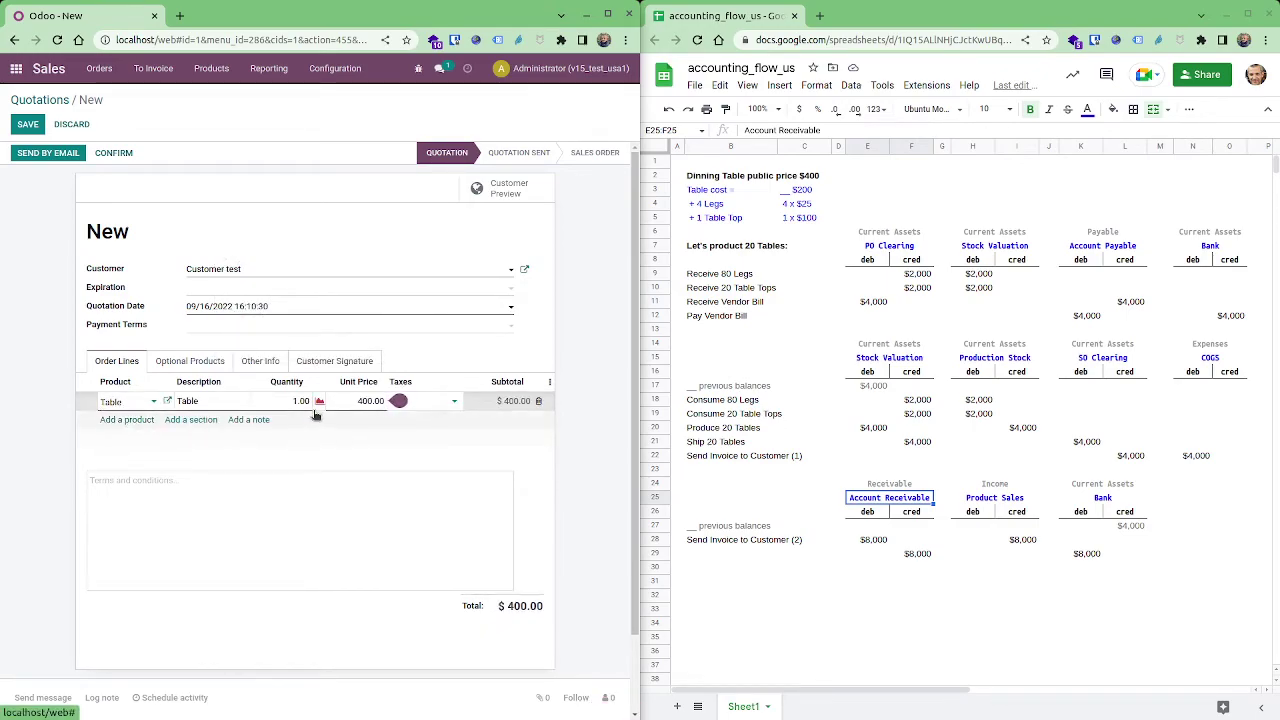
left_click(279, 401)
type("20")
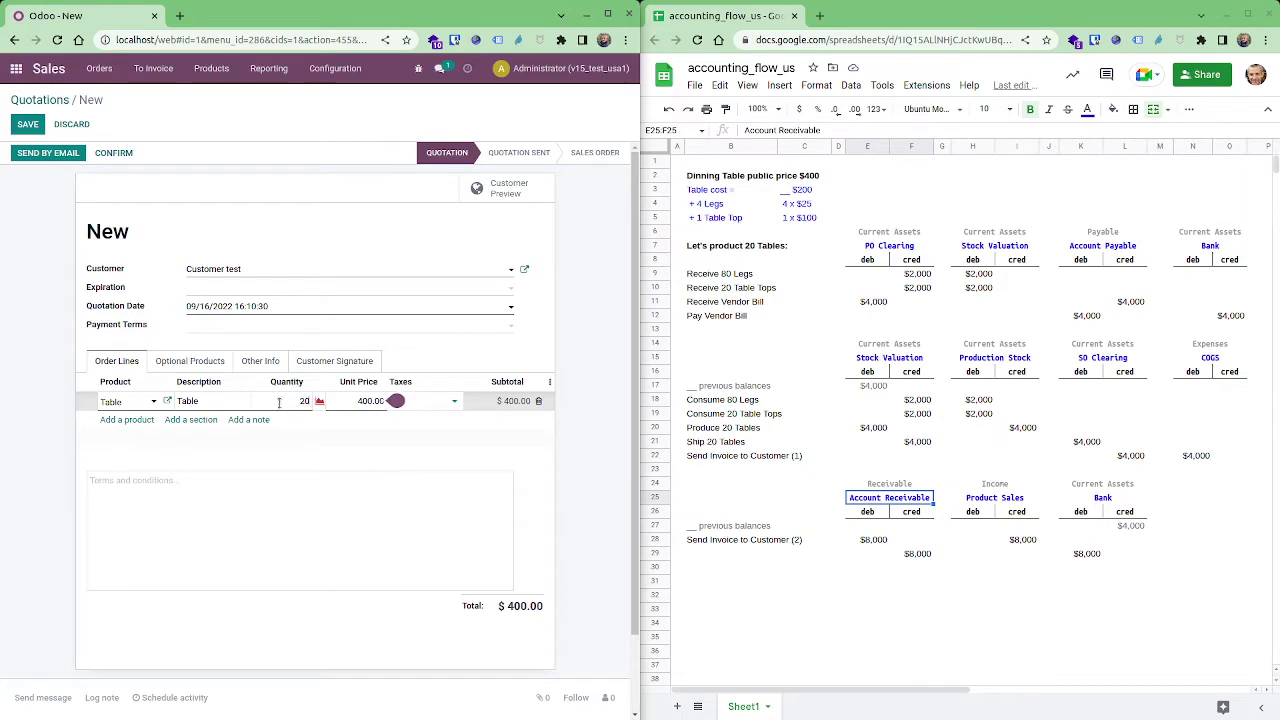
left_click(27, 124)
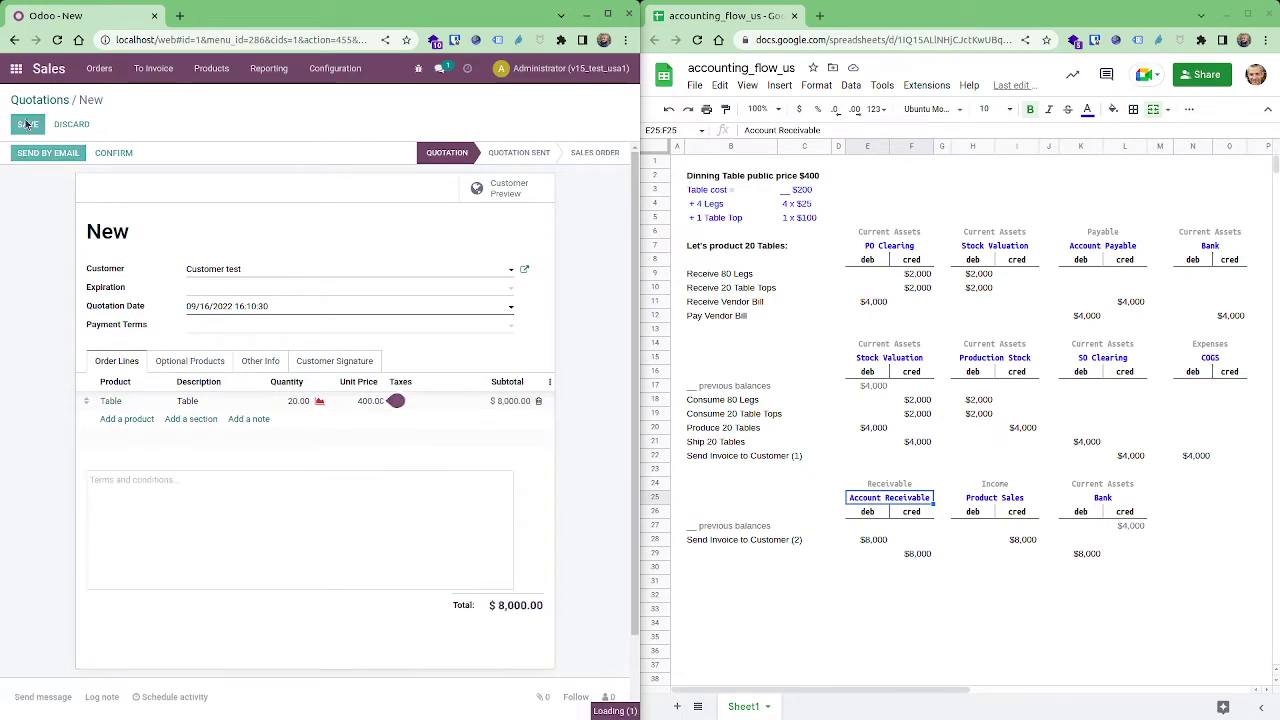
- Open the Table product and its category All to review FIFO automated valuation accounts
left_click(111, 402)
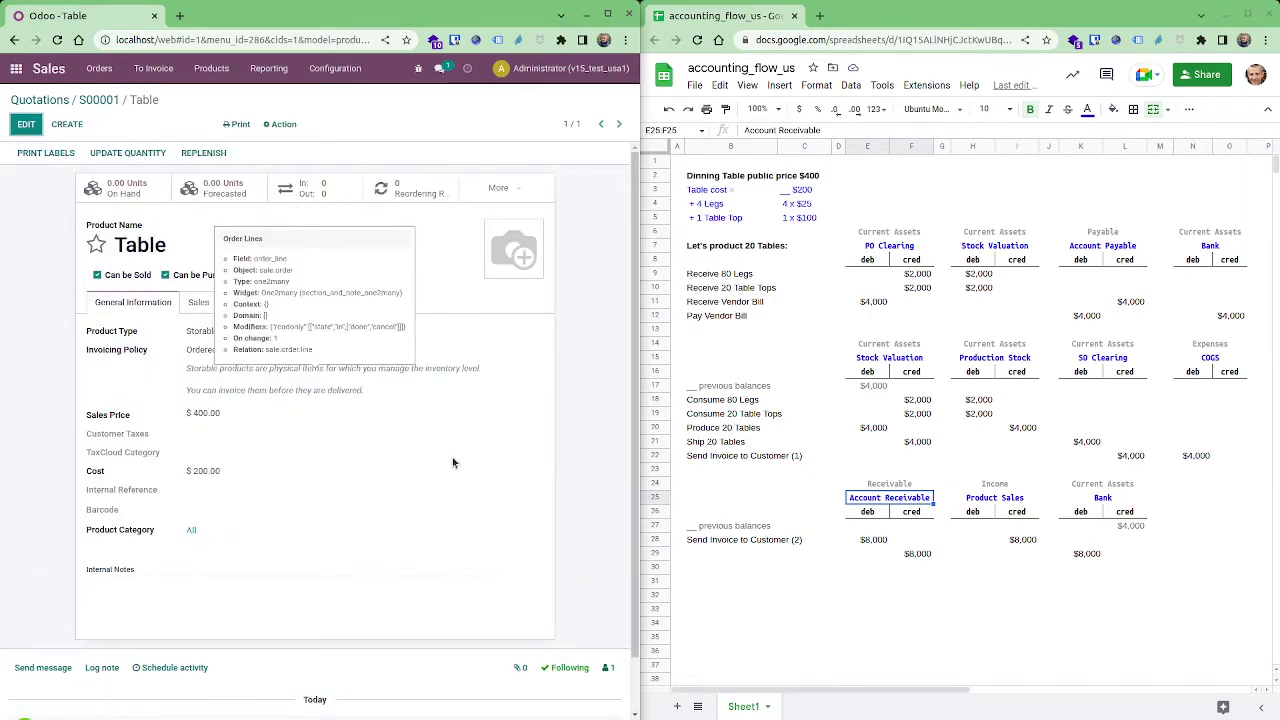
left_click(192, 530)
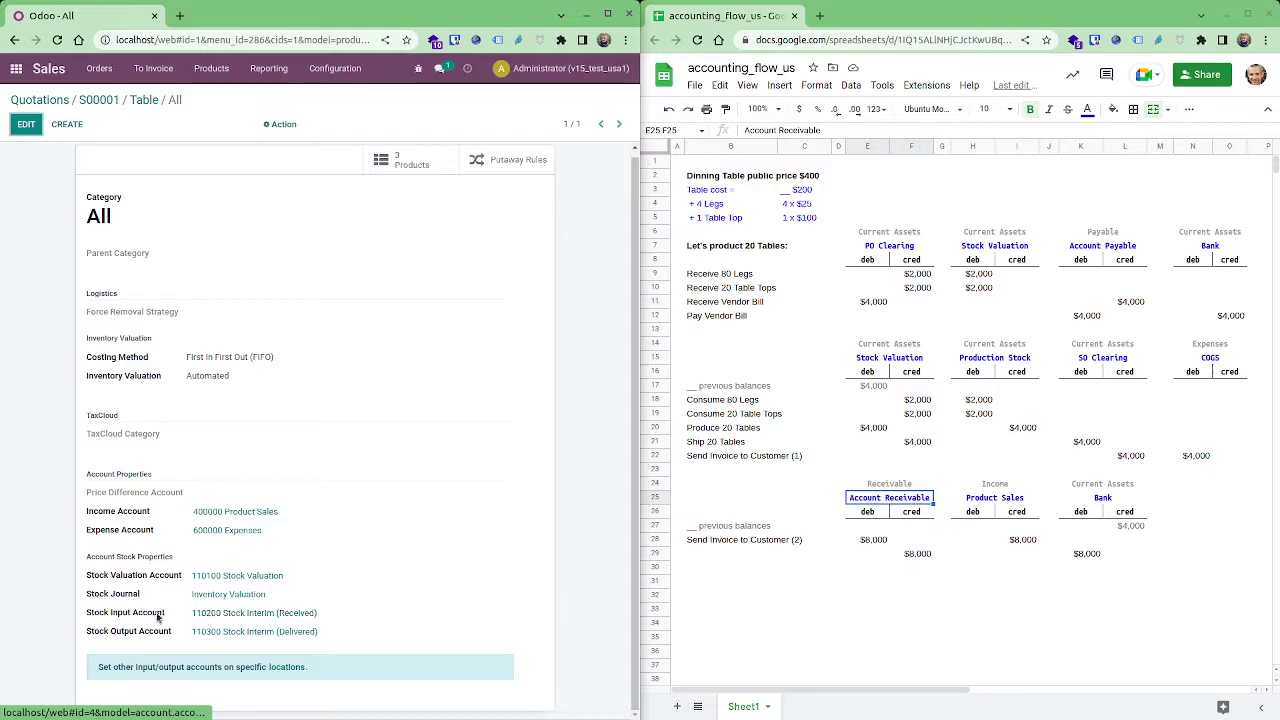
mouse_move(128, 613)
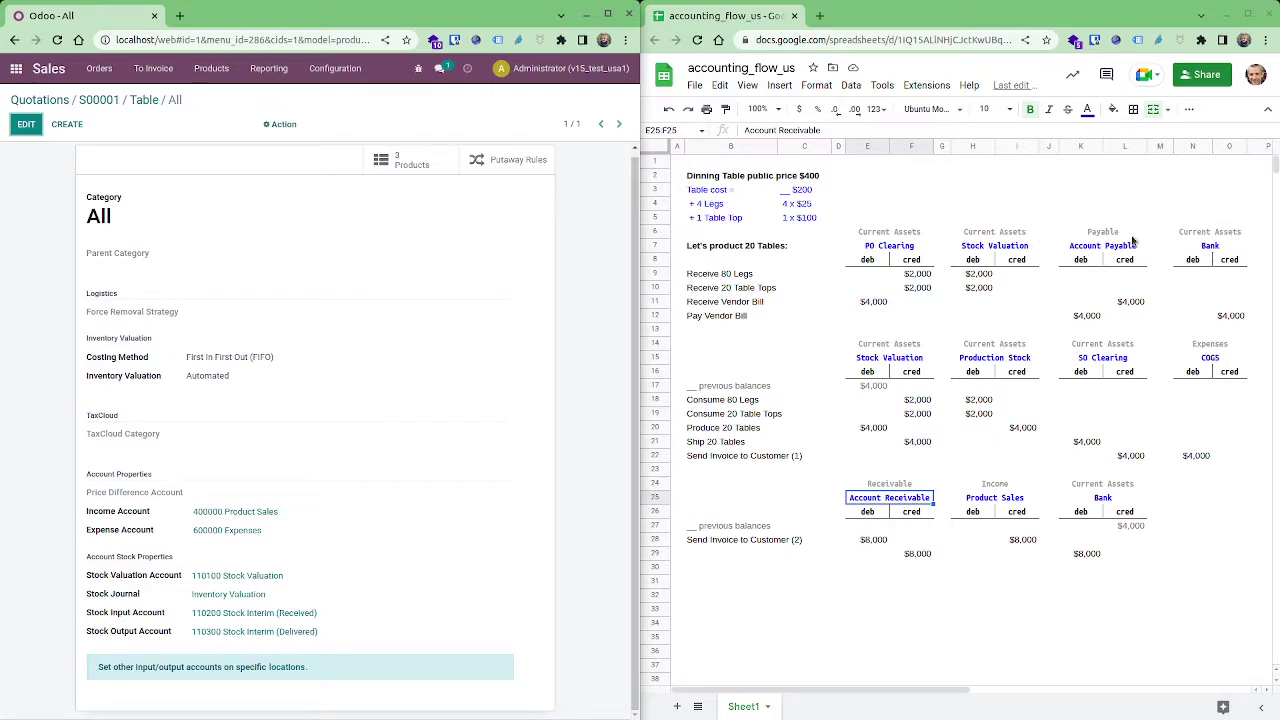
left_click(888, 247)
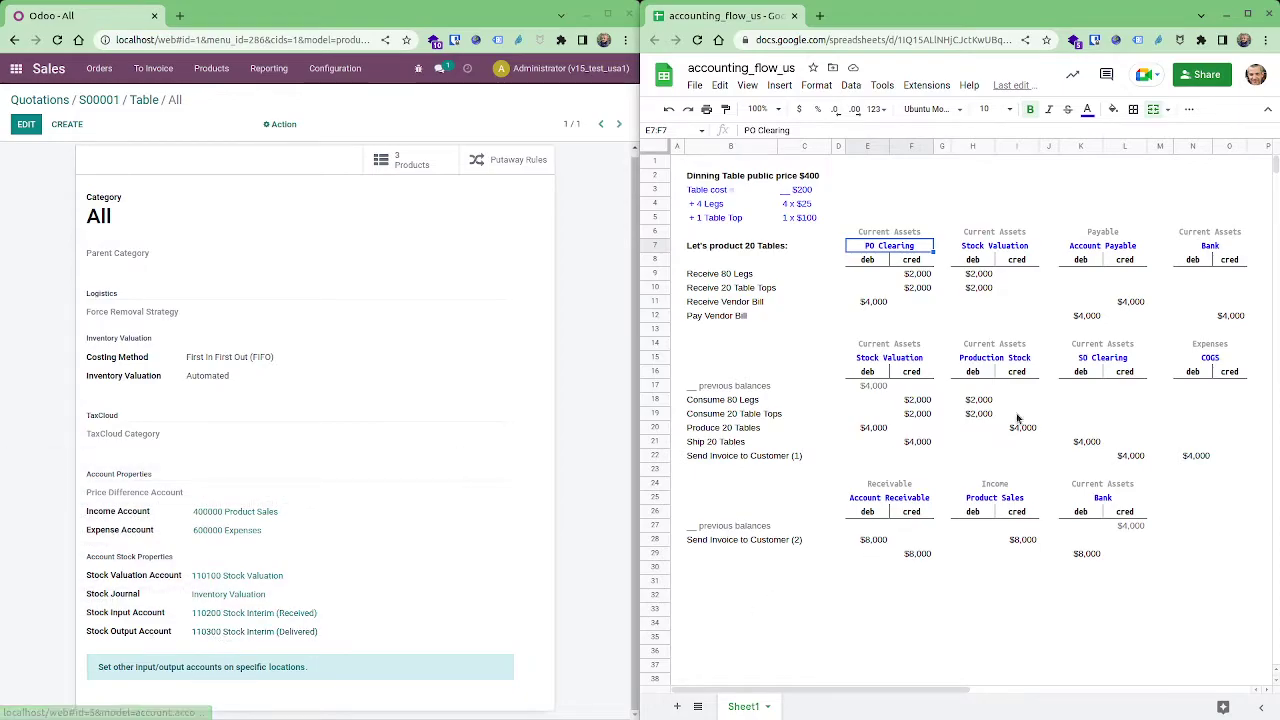
left_click(1101, 360)
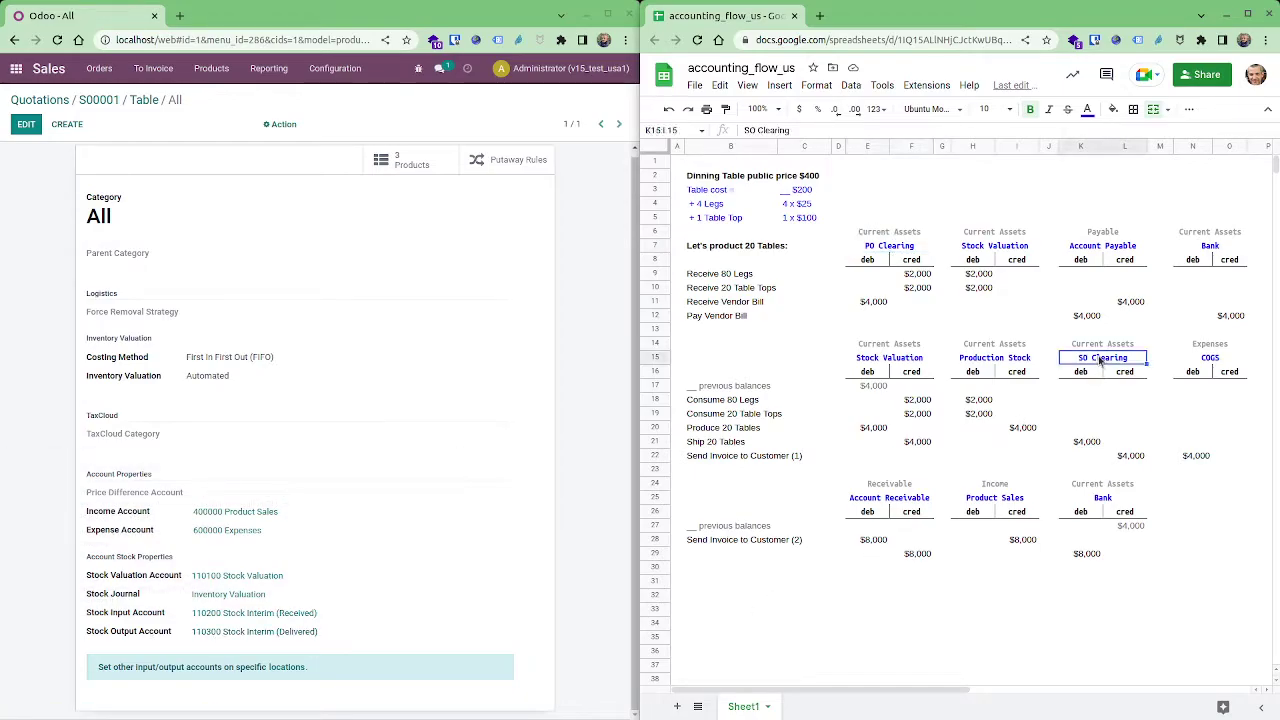
left_click(912, 252)
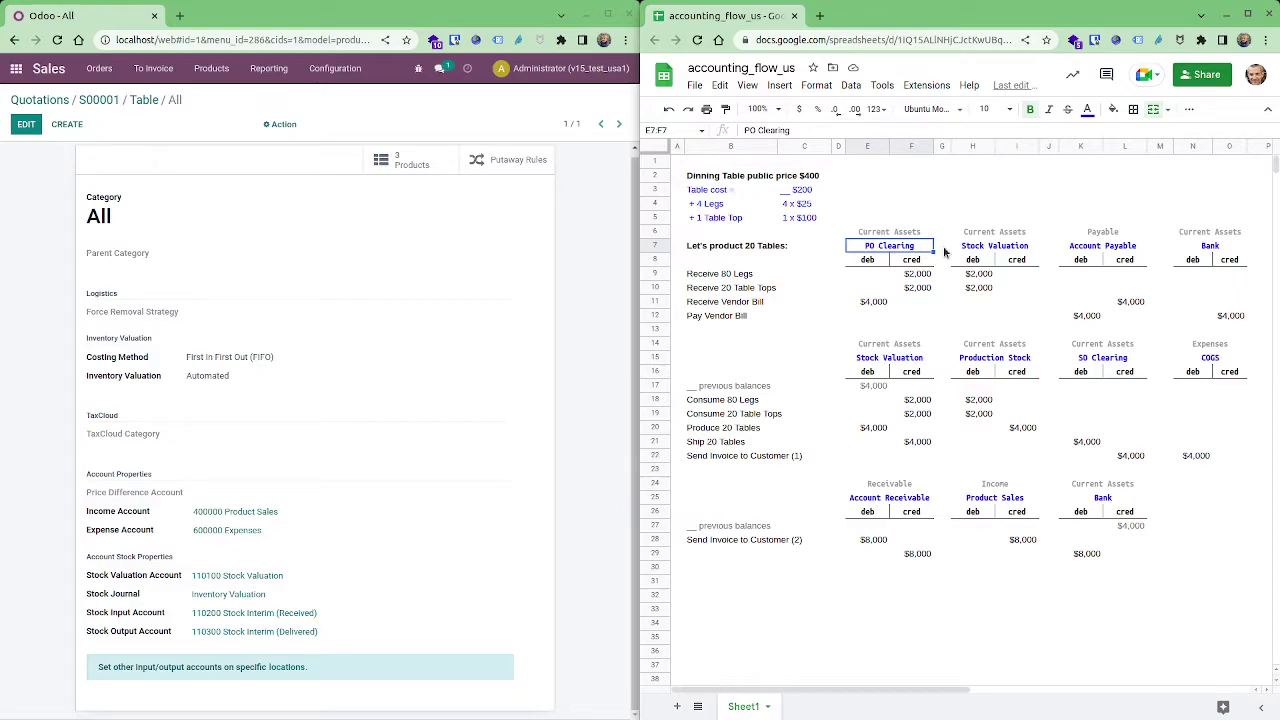
left_click(1103, 358)
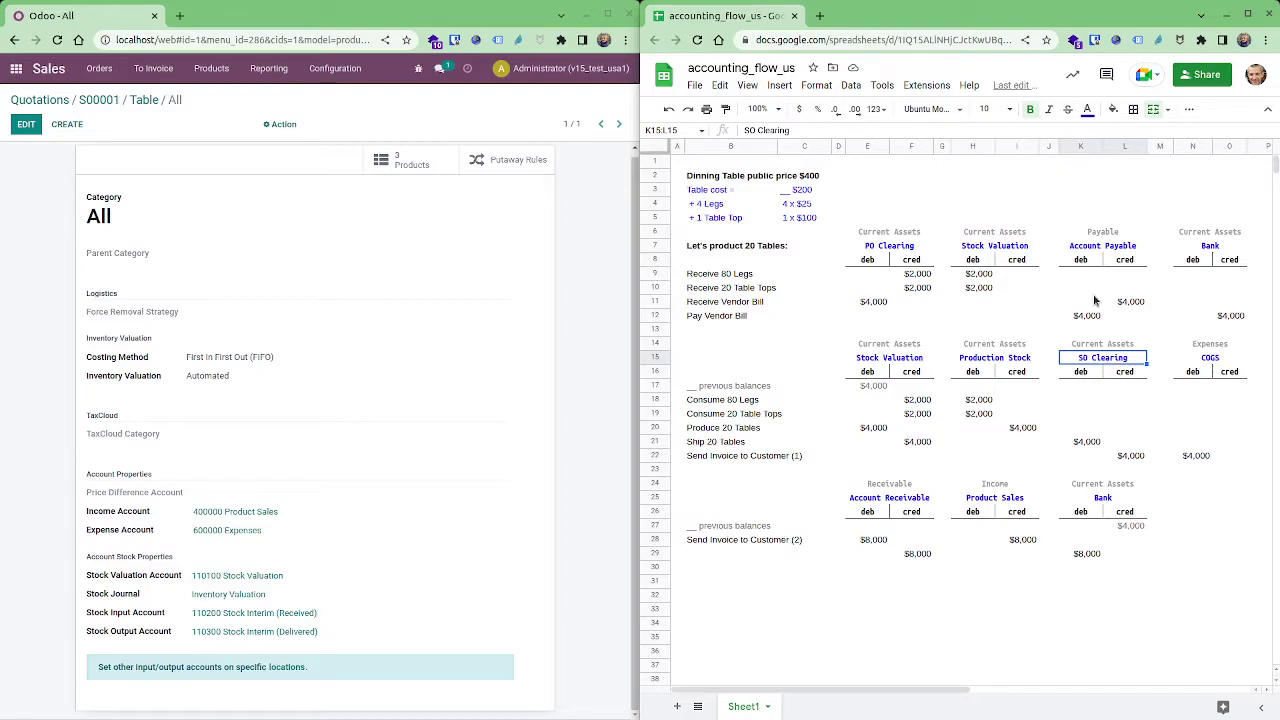
- Open the Table bill of materials listing 4.00 Table Leg and 1.00 Table Top
left_click(155, 100)
left_click(315, 305)
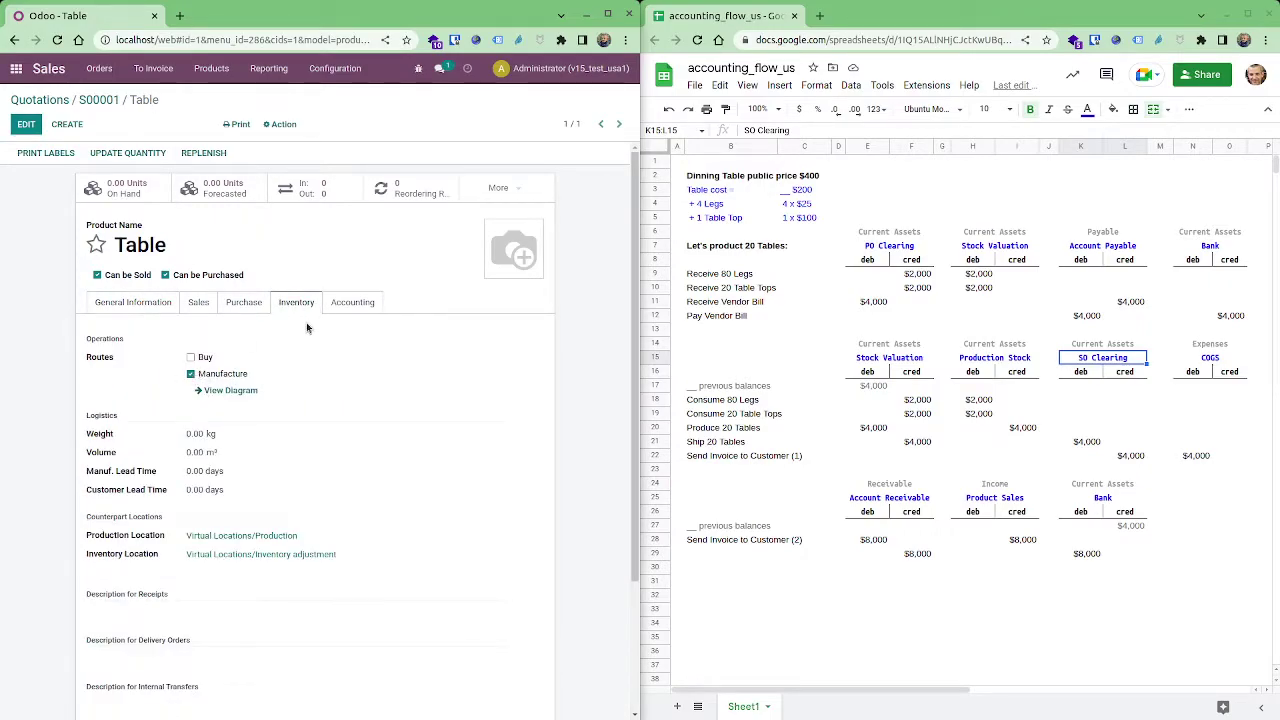
left_click(500, 188)
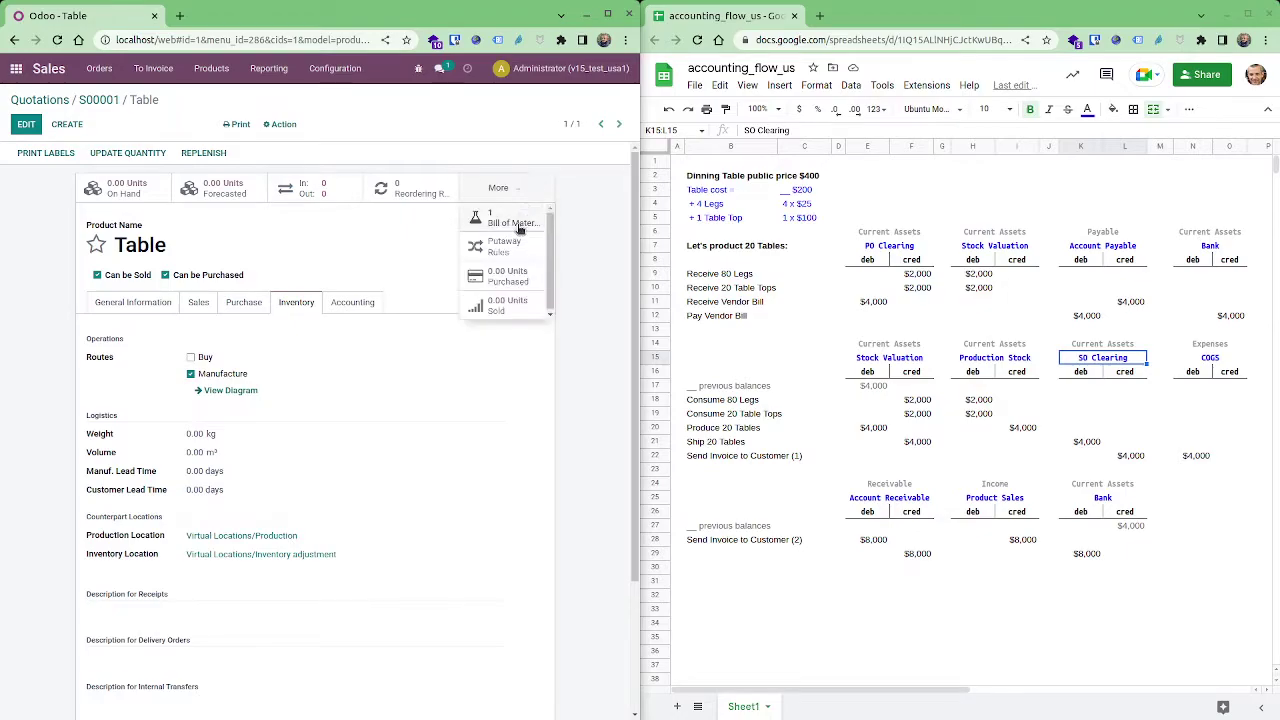
left_click(516, 222)
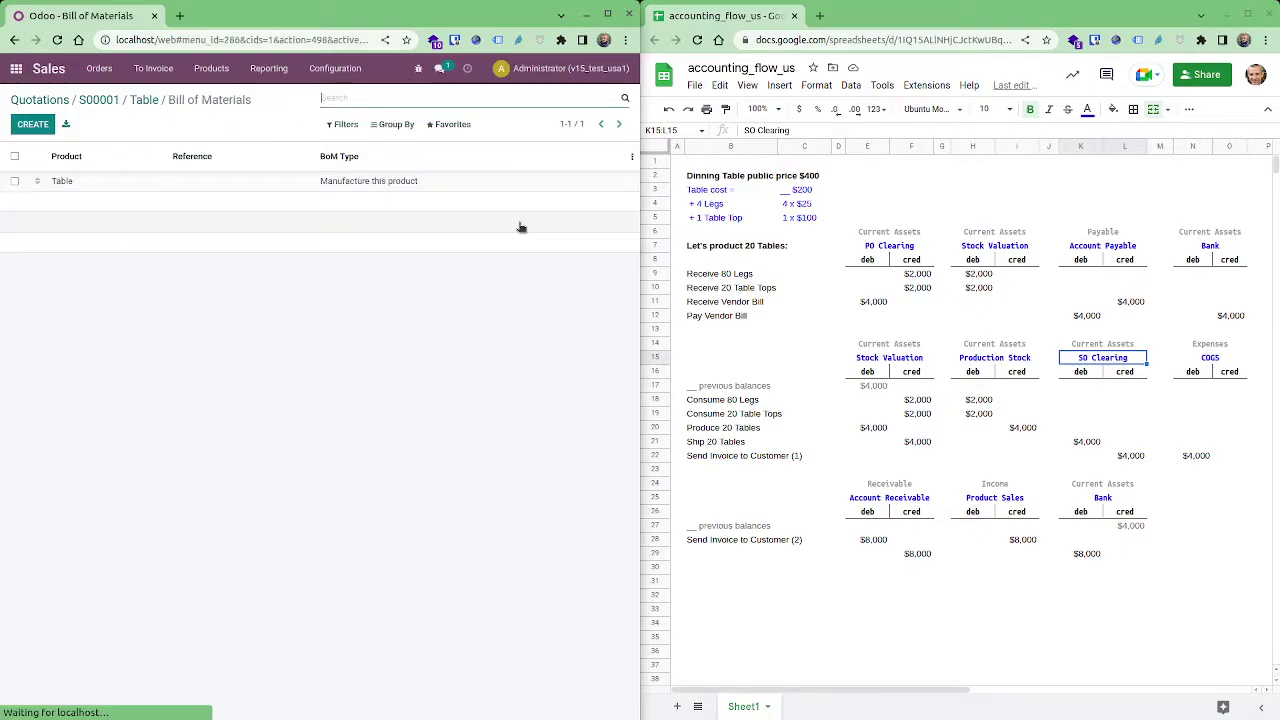
left_click(252, 186)
mouse_move(136, 387)
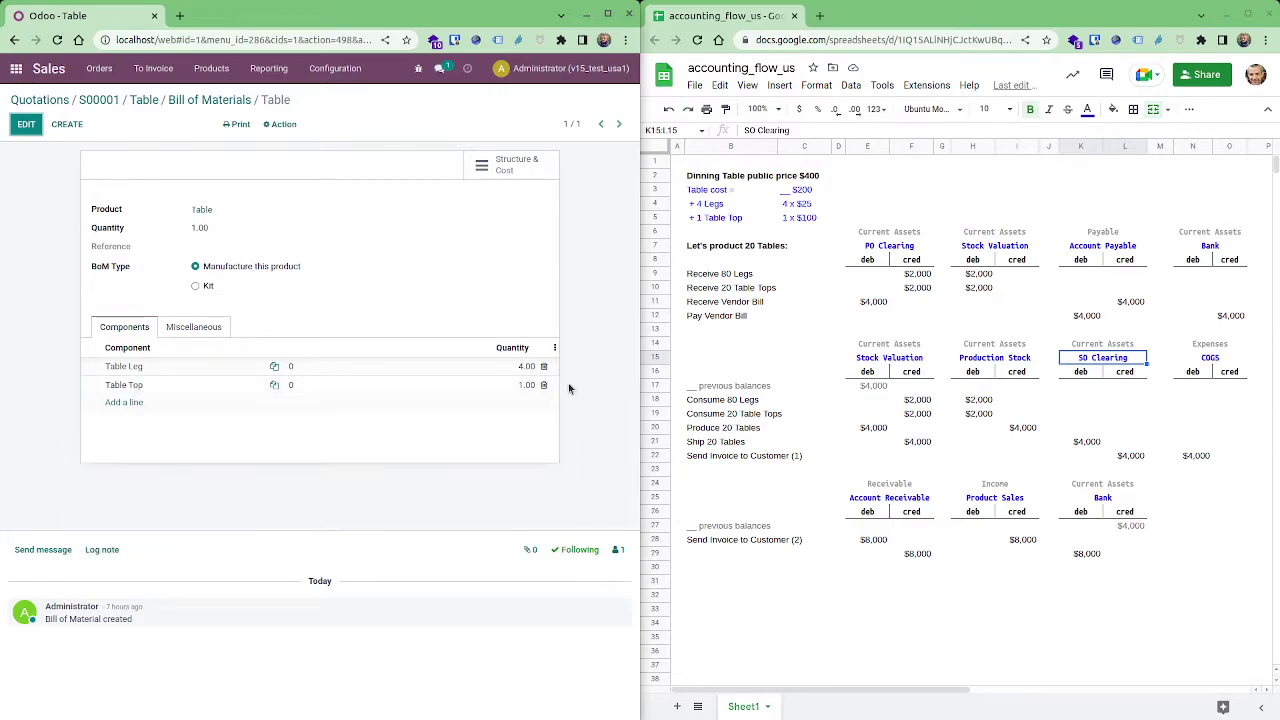
mouse_move(523, 366)
- Return to quotation S00001 and duplicate it into a second browser tab
left_click(116, 99)
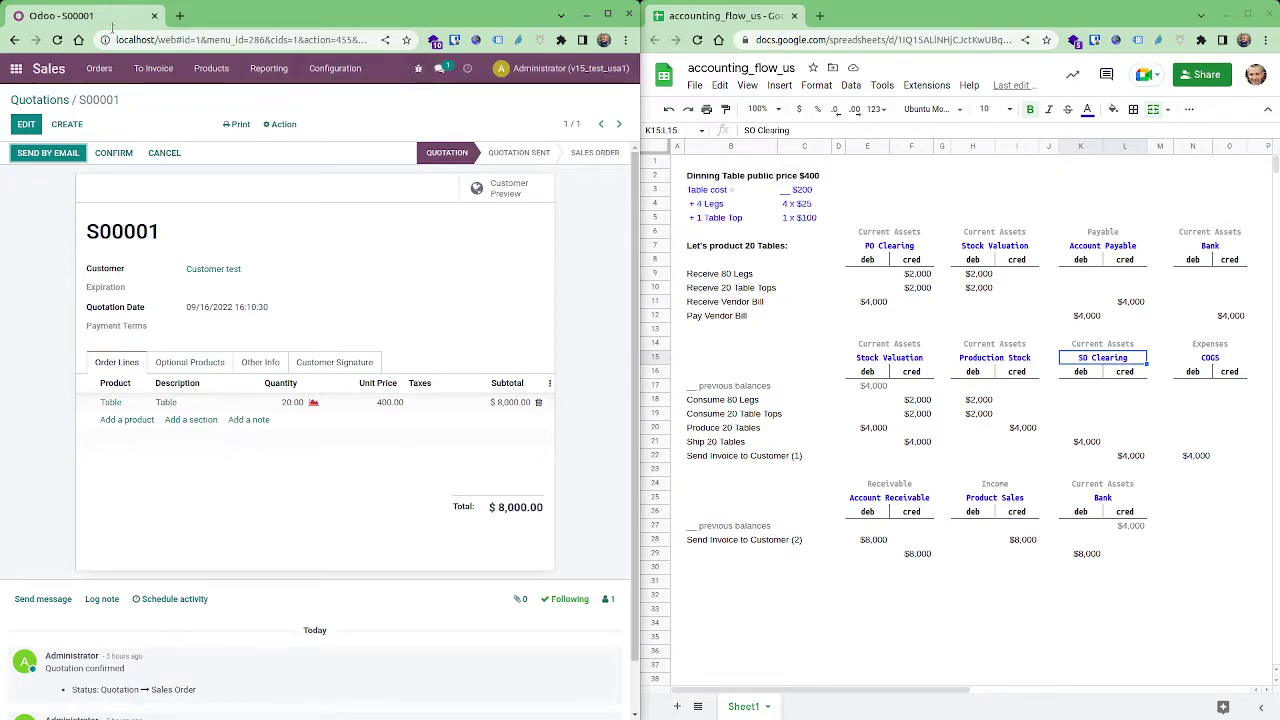
right_click(81, 15)
left_click(118, 116)
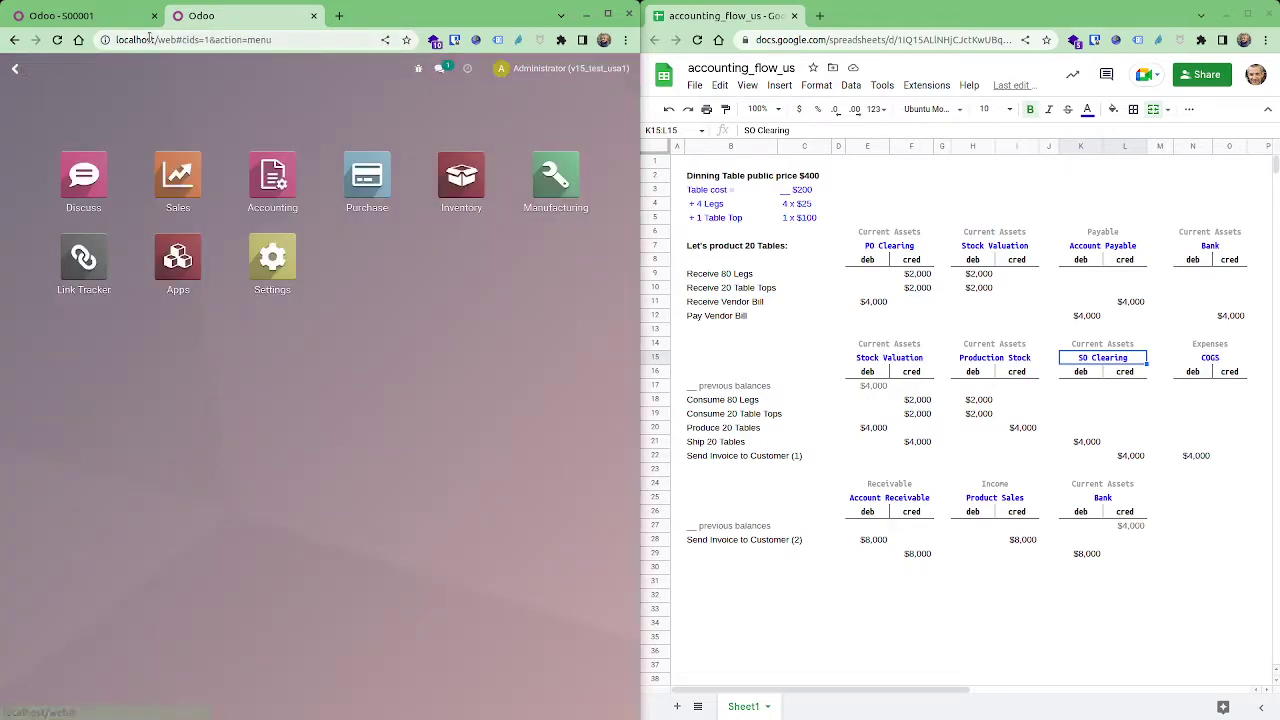
- In the second tab, open Accounting Journal Items with the Posted filter removed
left_click(272, 180)
left_click(264, 70)
left_click(323, 68)
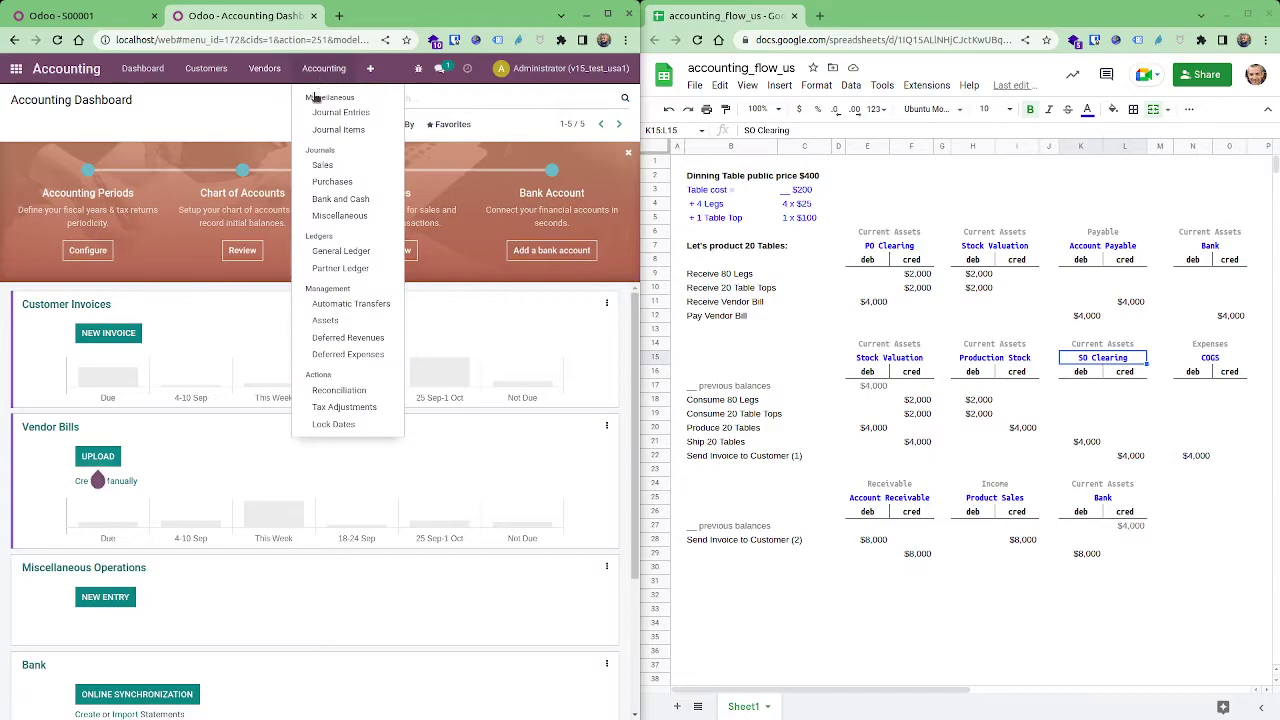
left_click(313, 127)
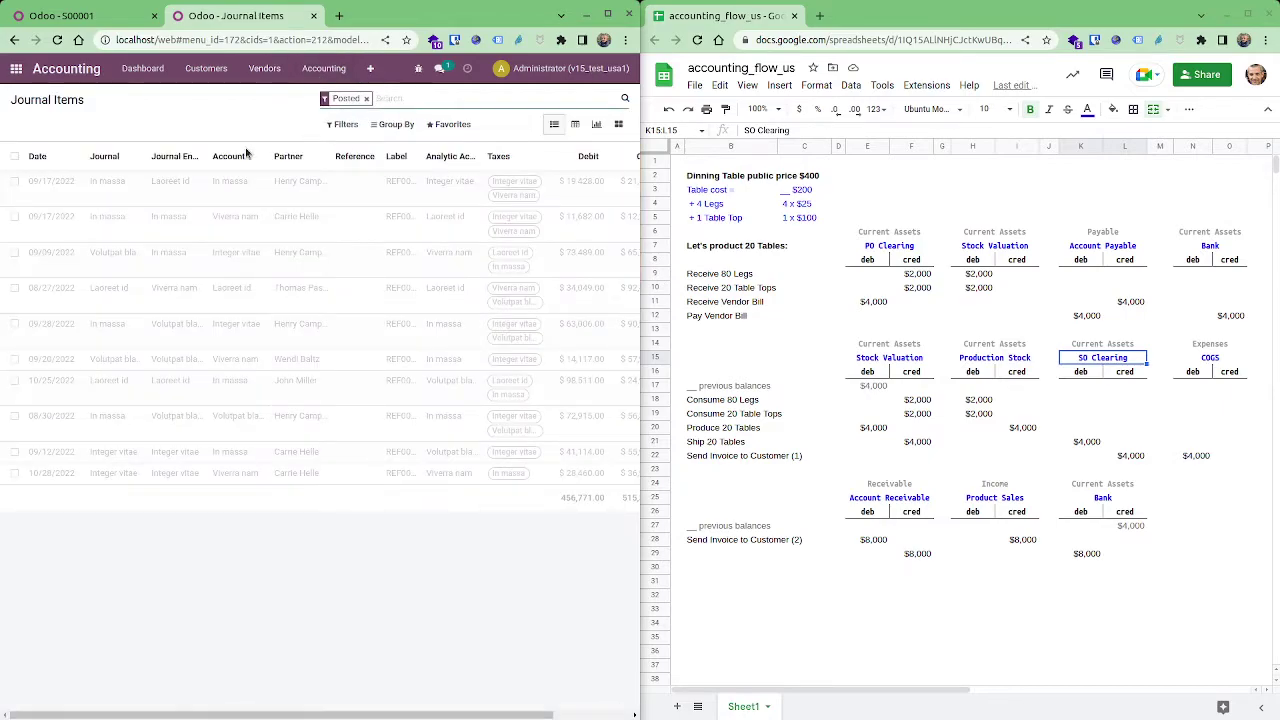
left_click(366, 98)
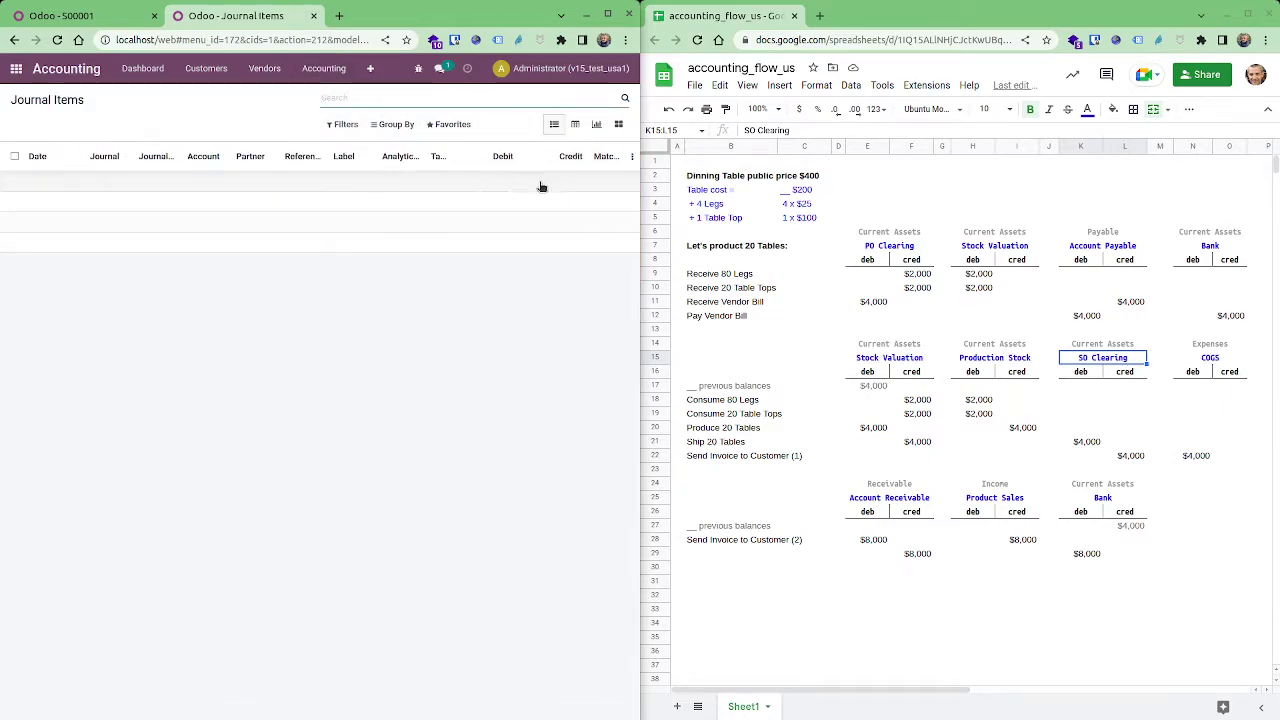
left_click(421, 70)
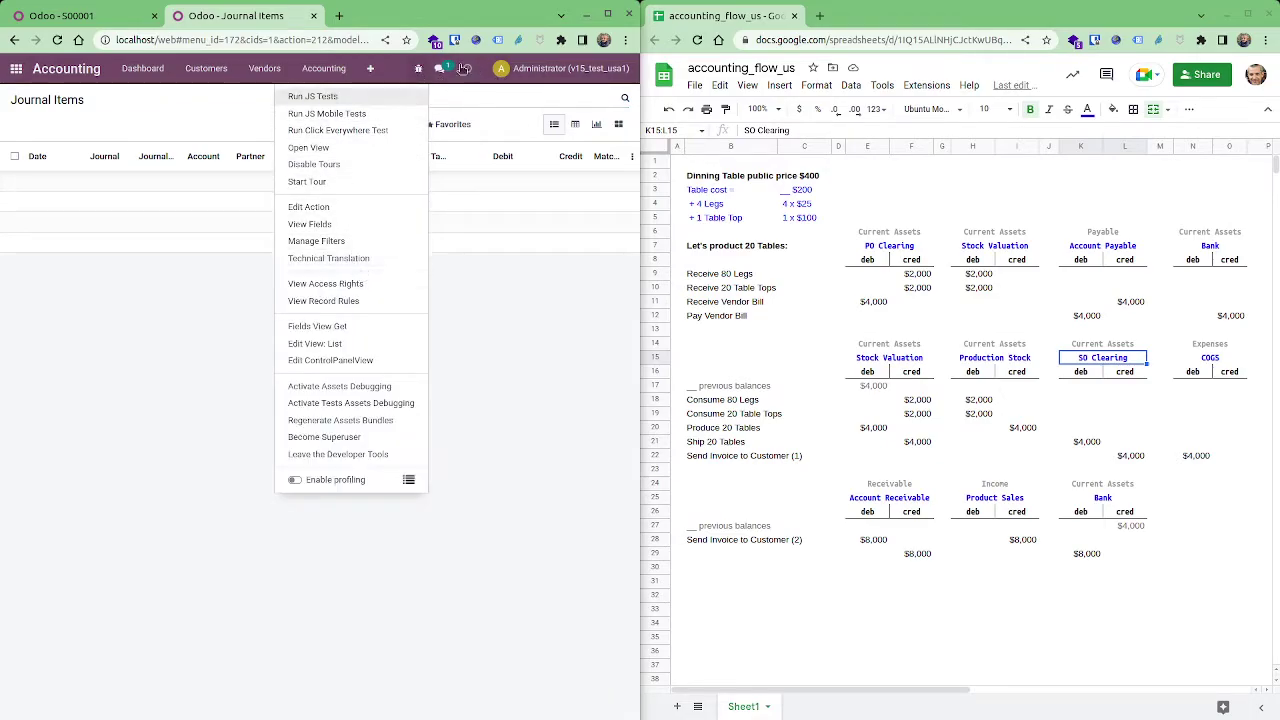
- Duplicate the date field line in the list view as an id field, save, and reload
left_click(365, 345)
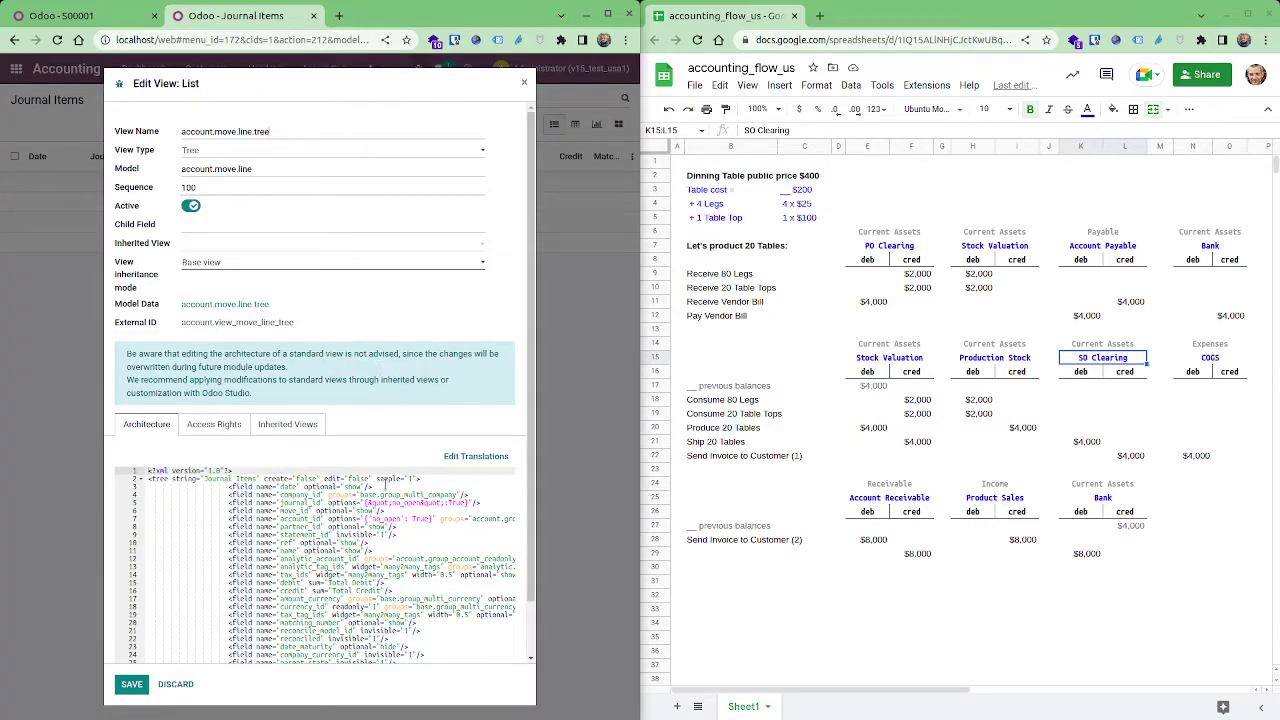
left_click_drag(385, 486, 229, 487)
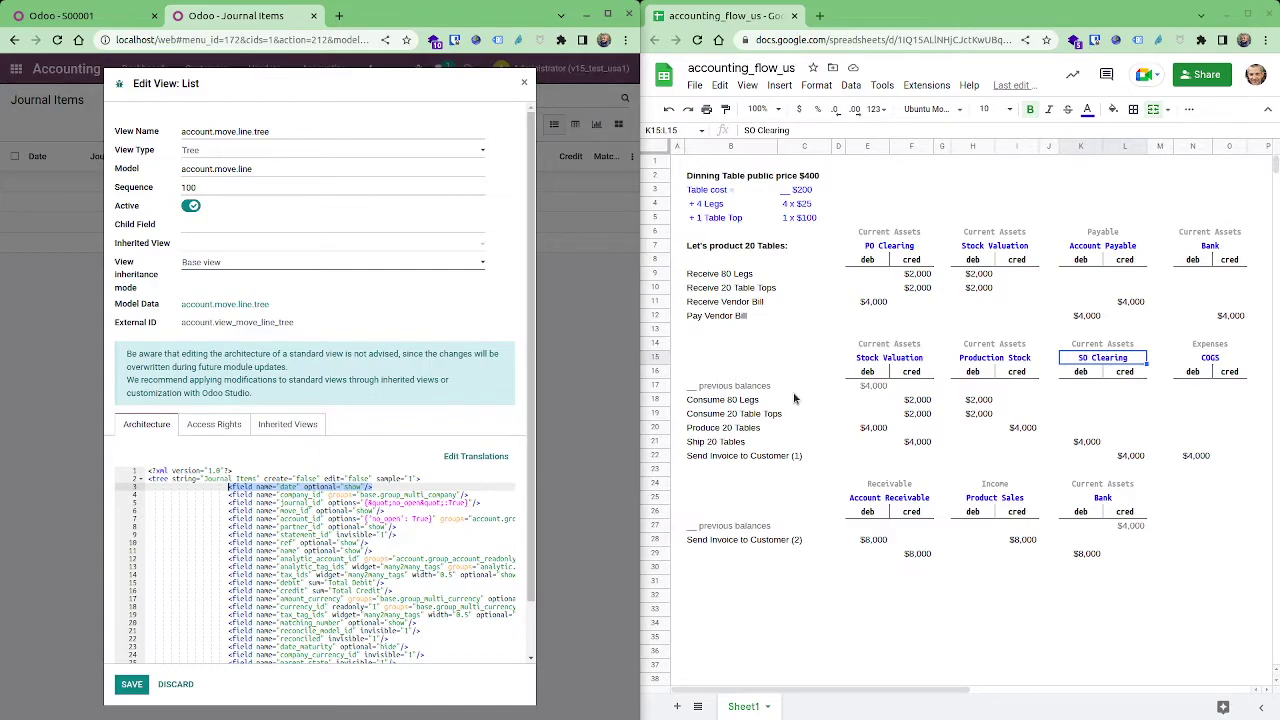
key("ctrl+c")
key("End")
key("Return")
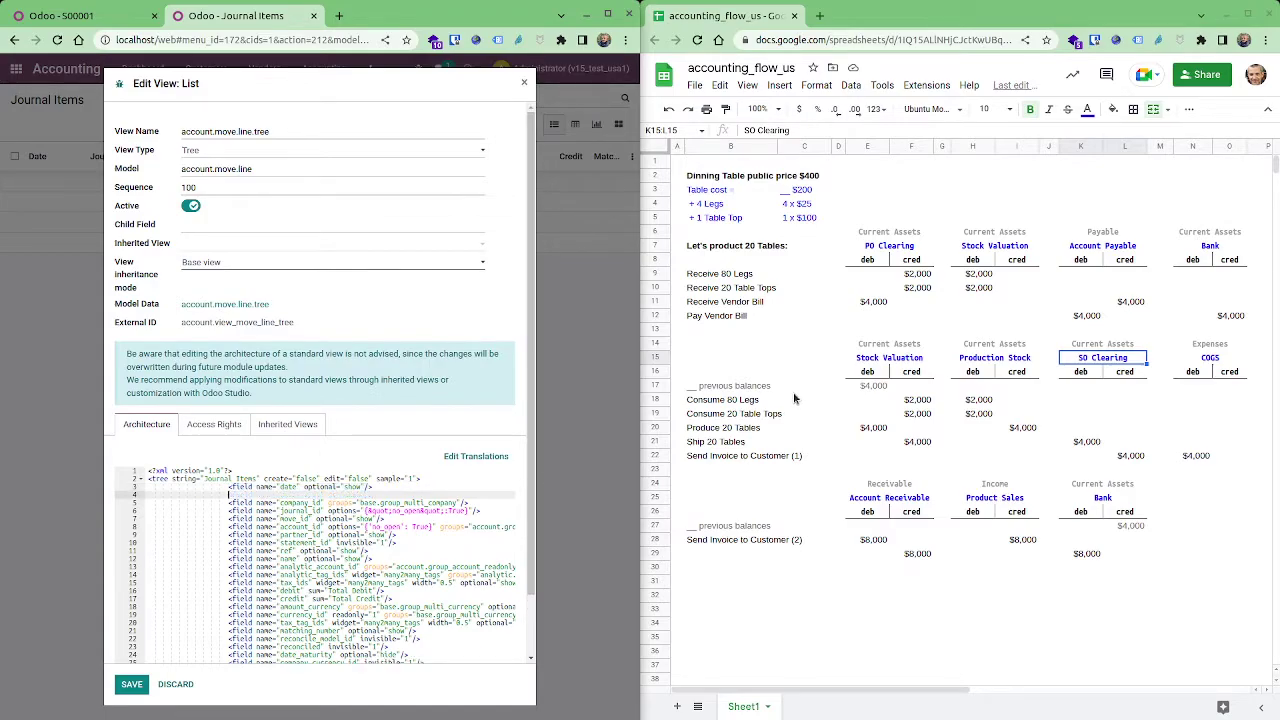
key("ctrl+v")
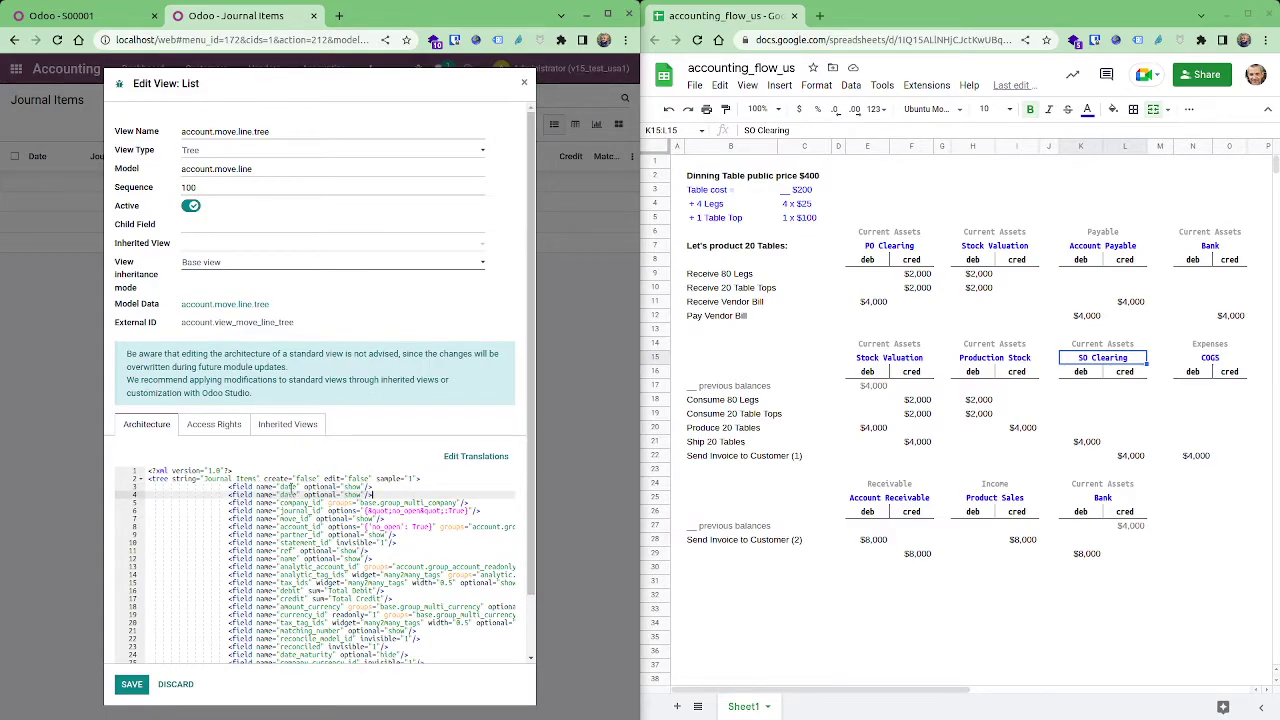
double_click(287, 487)
type("id")
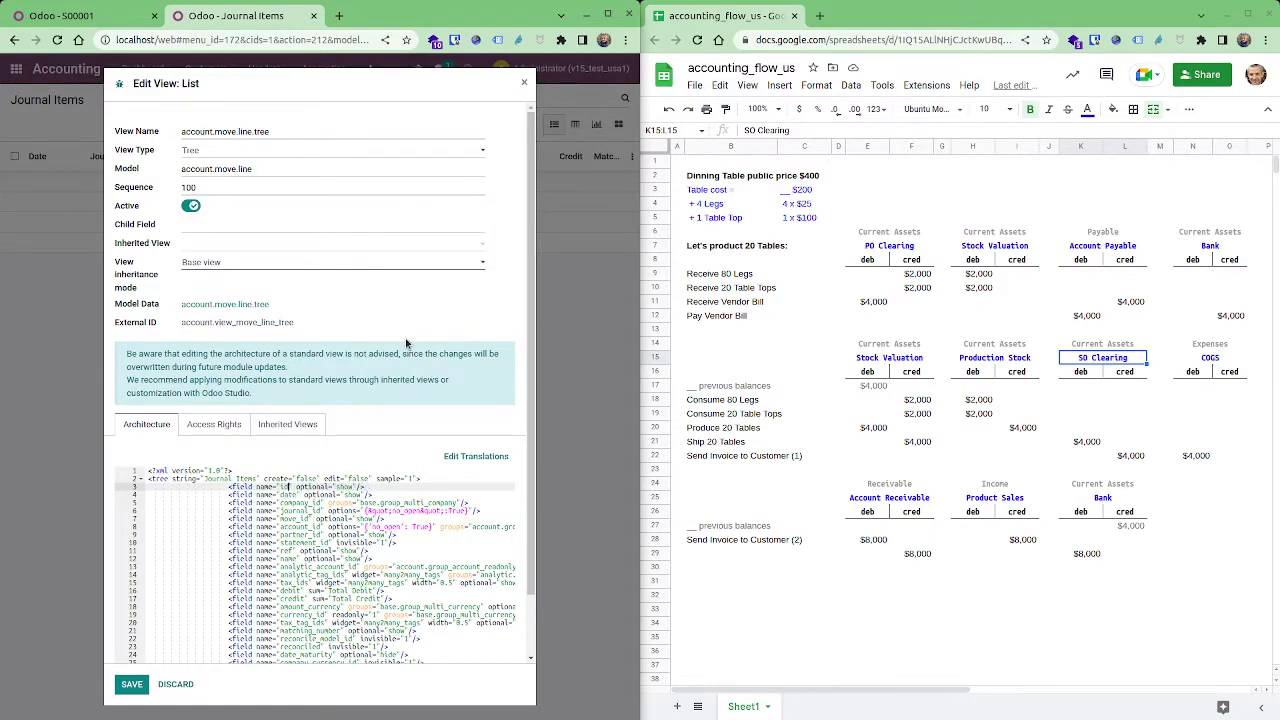
left_click(131, 684)
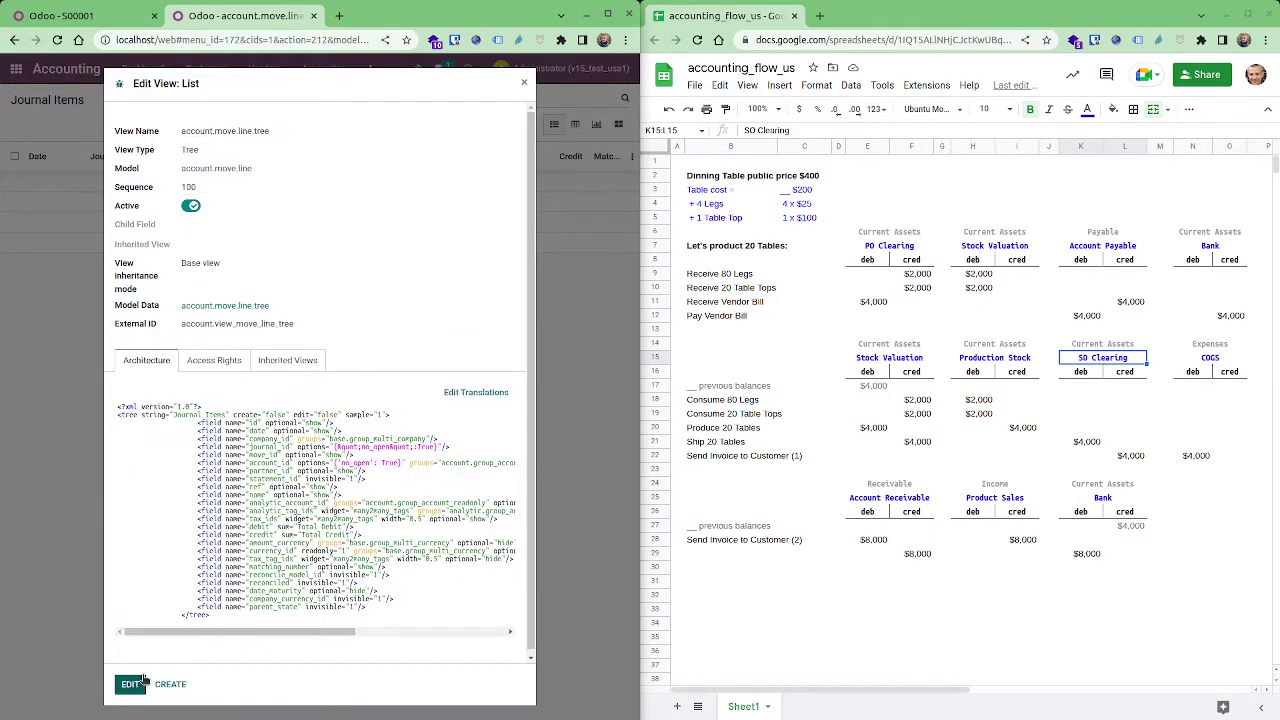
left_click(524, 82)
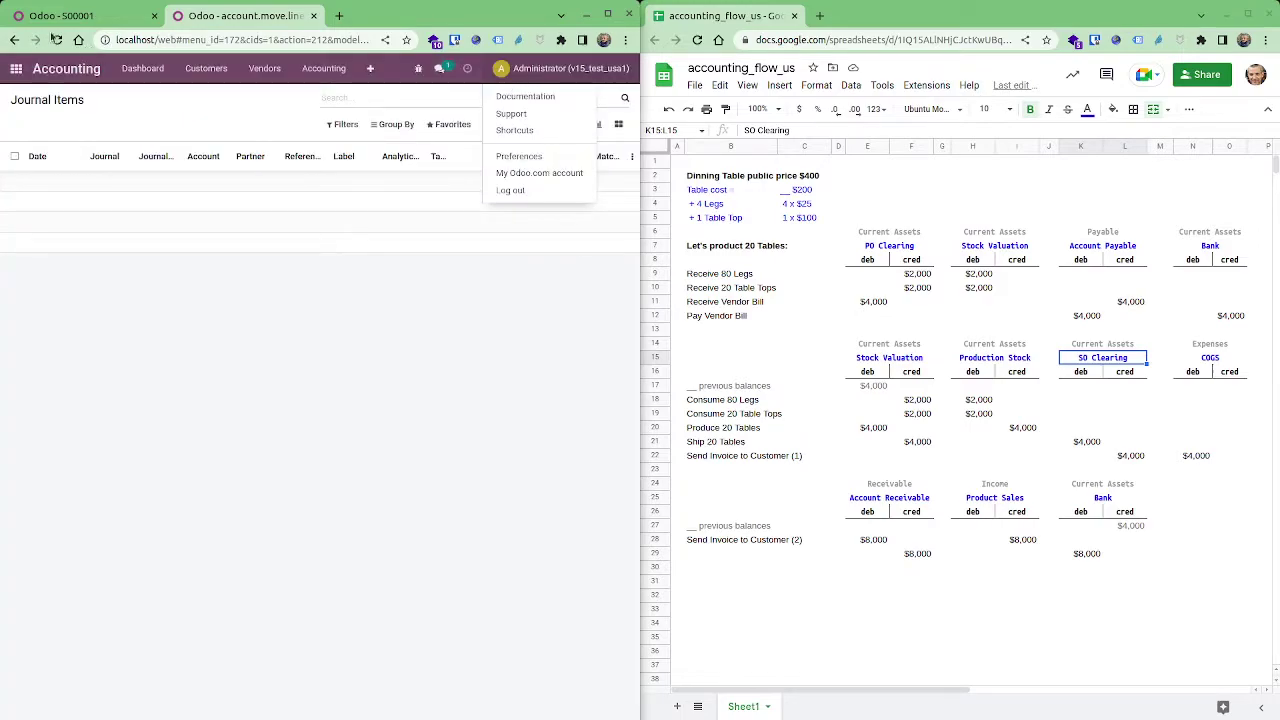
left_click(56, 39)
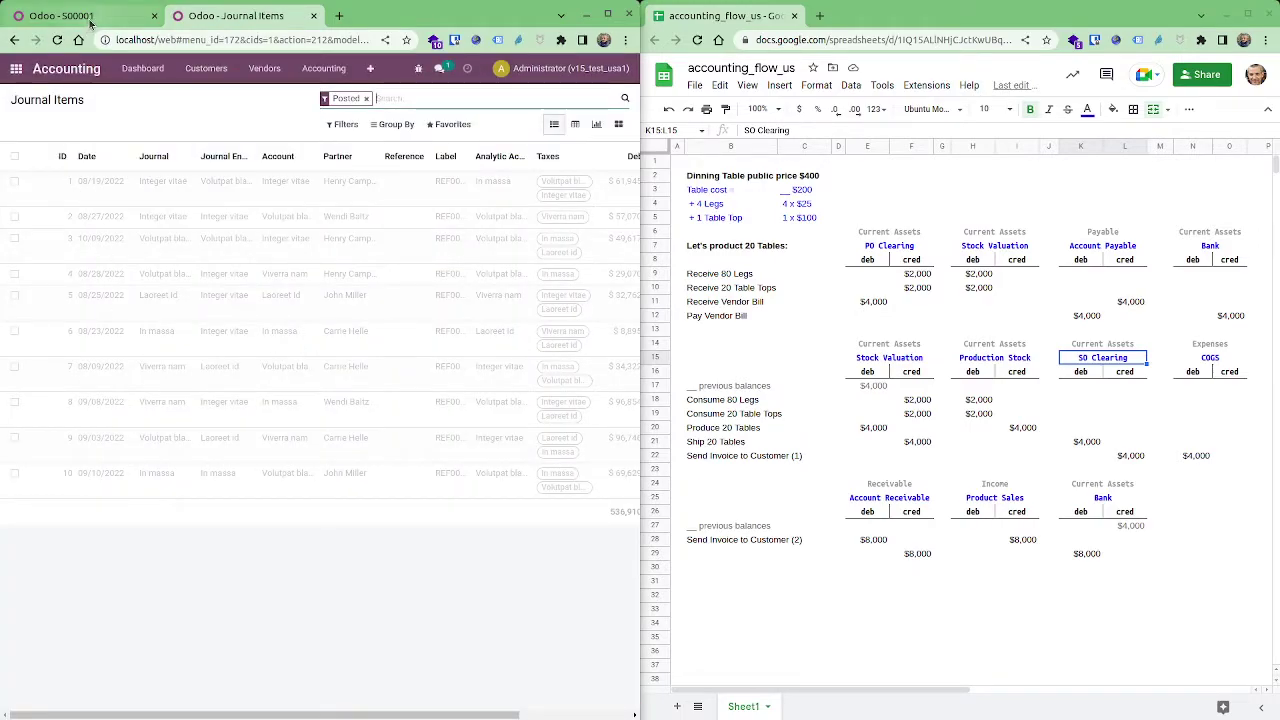
- Clear the Posted filter on Journal Items and confirm S00001 as a sales order
left_click(366, 99)
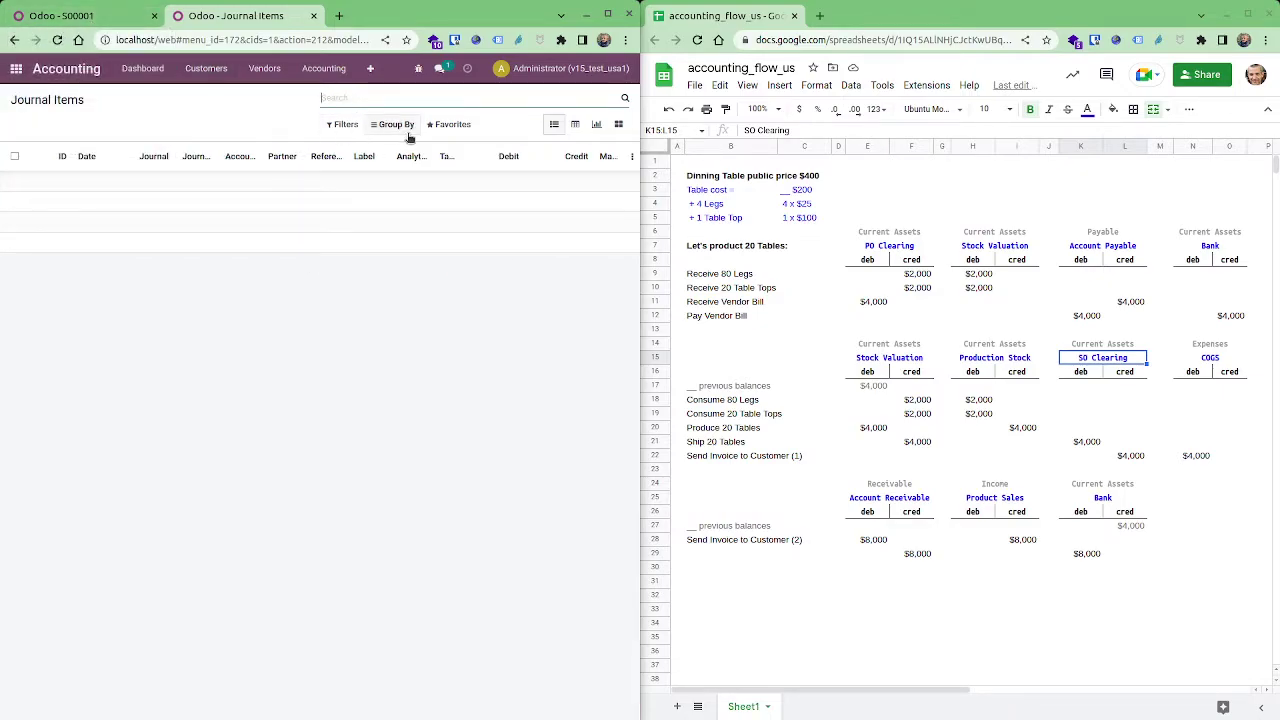
left_click(60, 15)
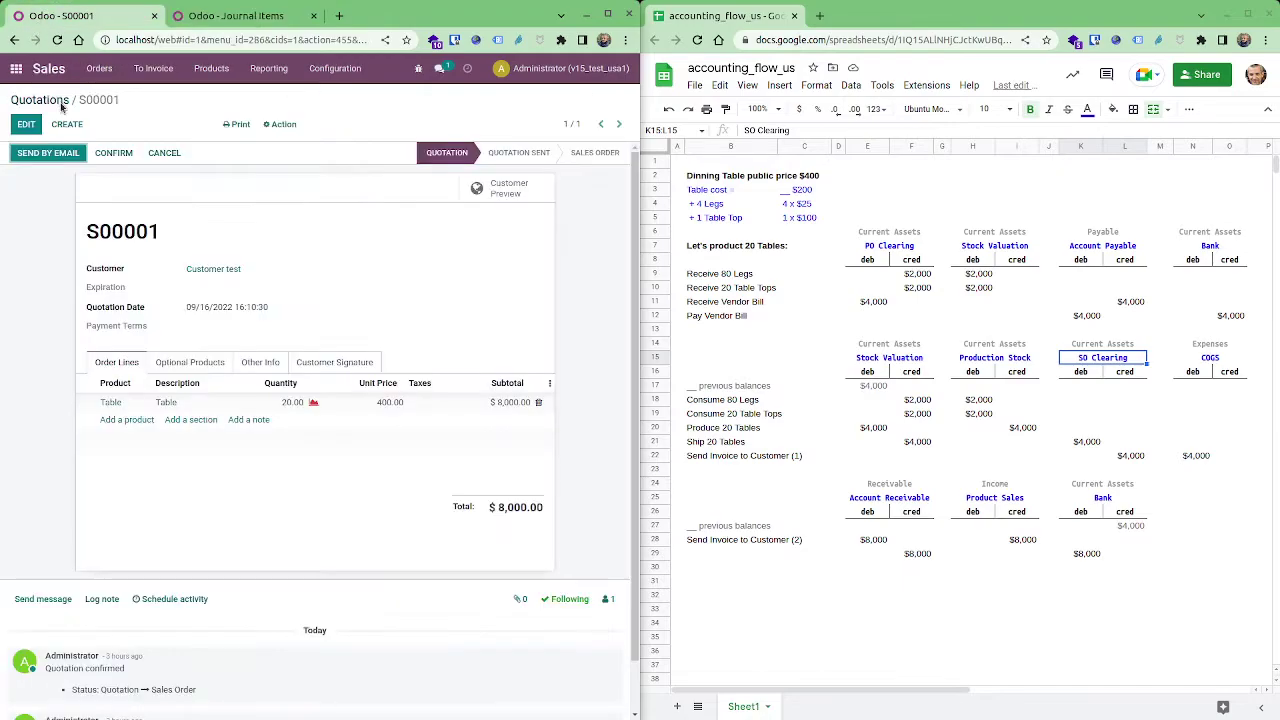
left_click(115, 152)
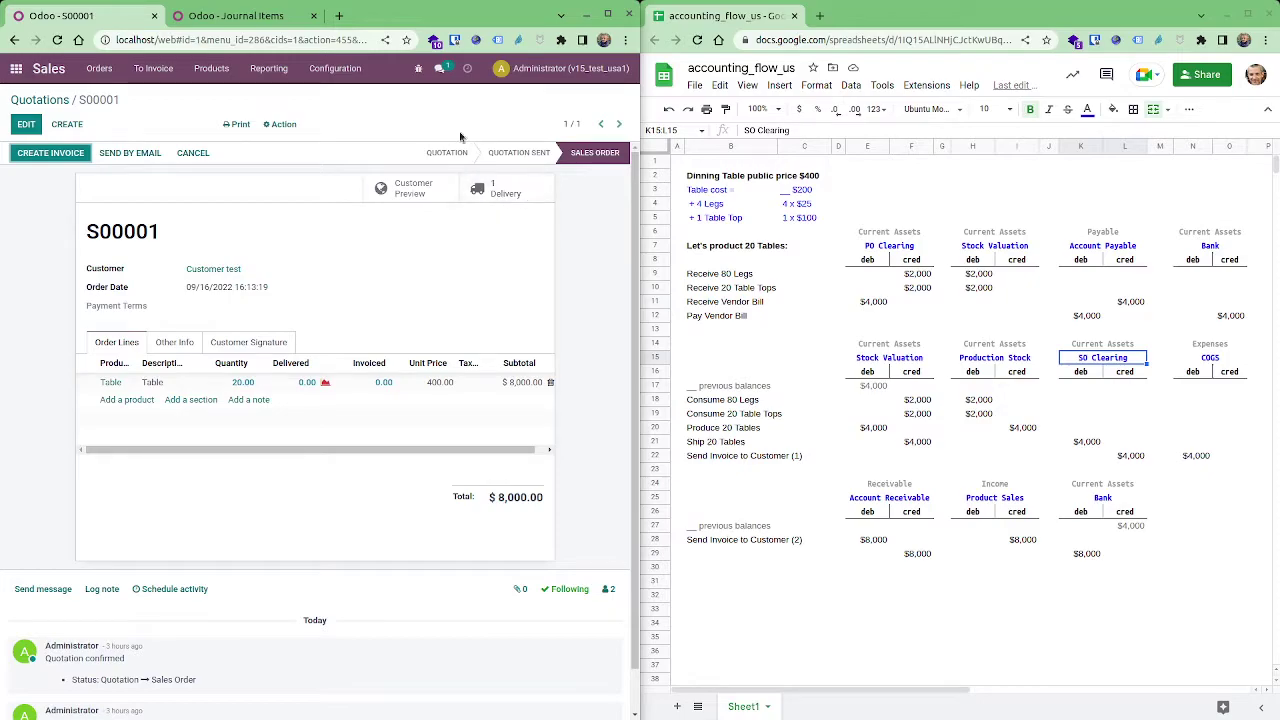
- Go back to the S00001 sales order tab and bring up the Odoo apps menu
left_click(248, 27)
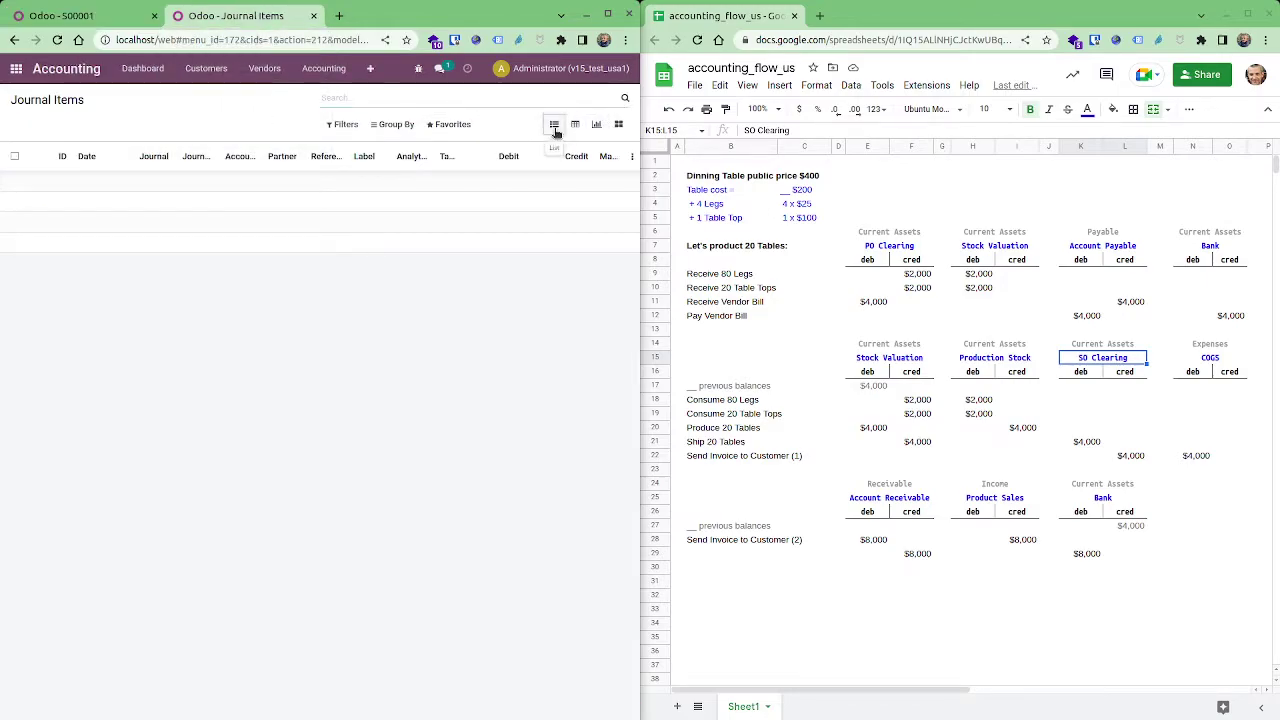
left_click(80, 15)
right_click(80, 12)
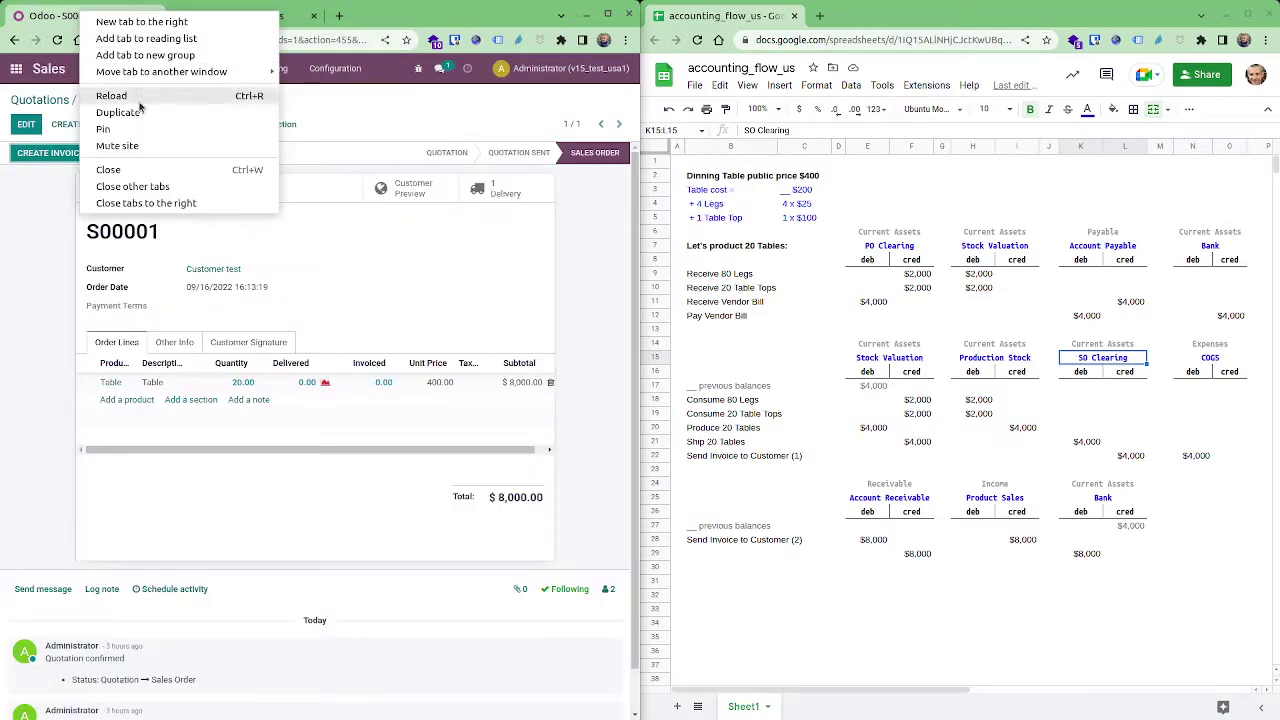
left_click(57, 250)
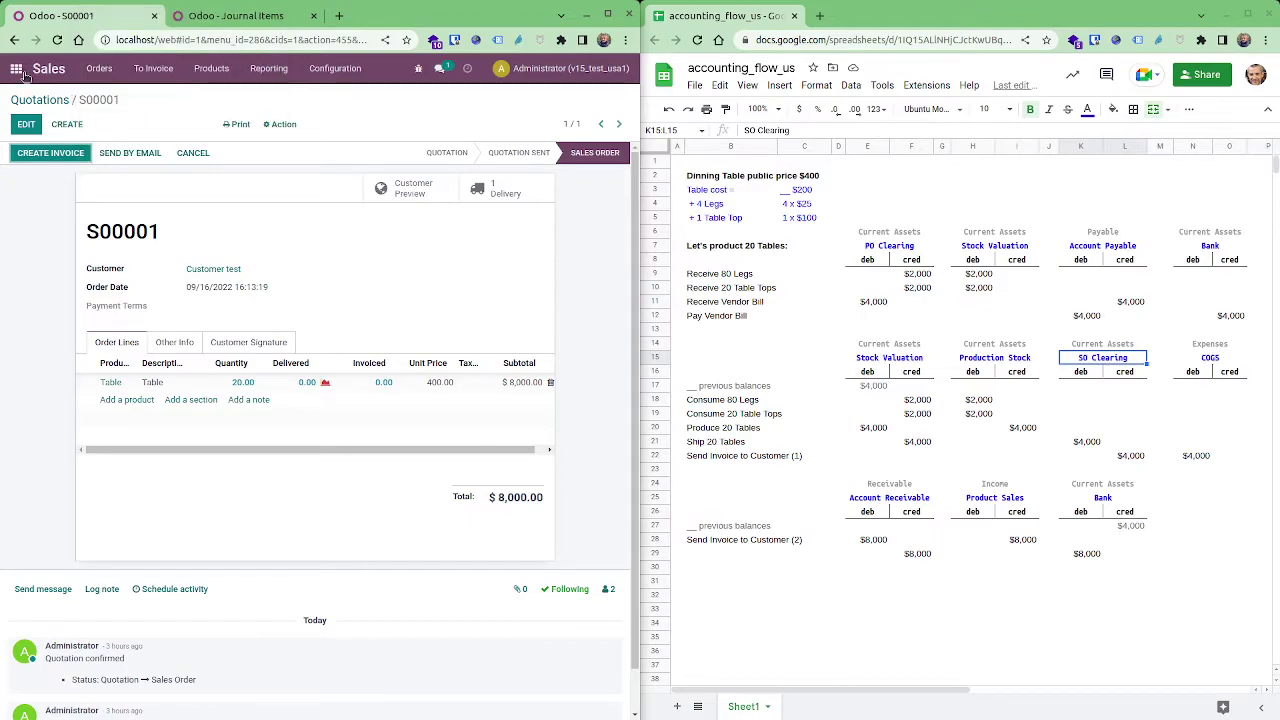
left_click(18, 70)
- Open Inventory Replenishment and order the 20 Tables for manufacture once
left_click(463, 172)
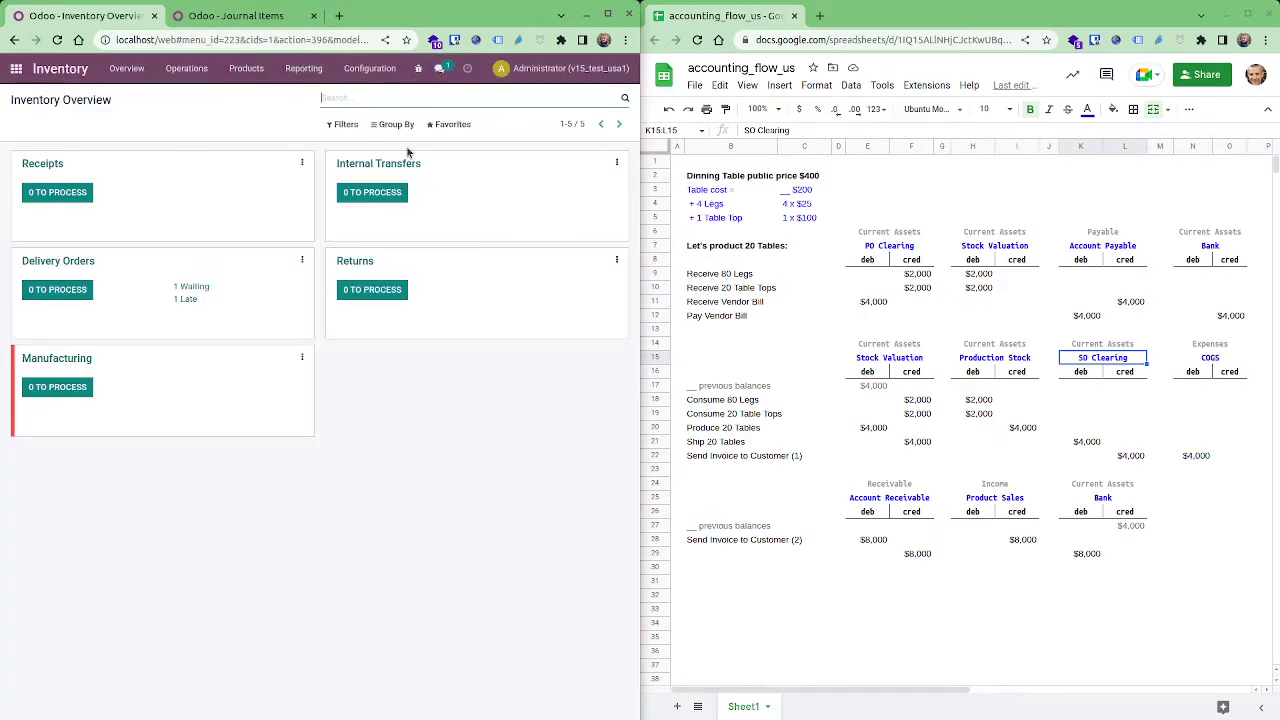
left_click(184, 69)
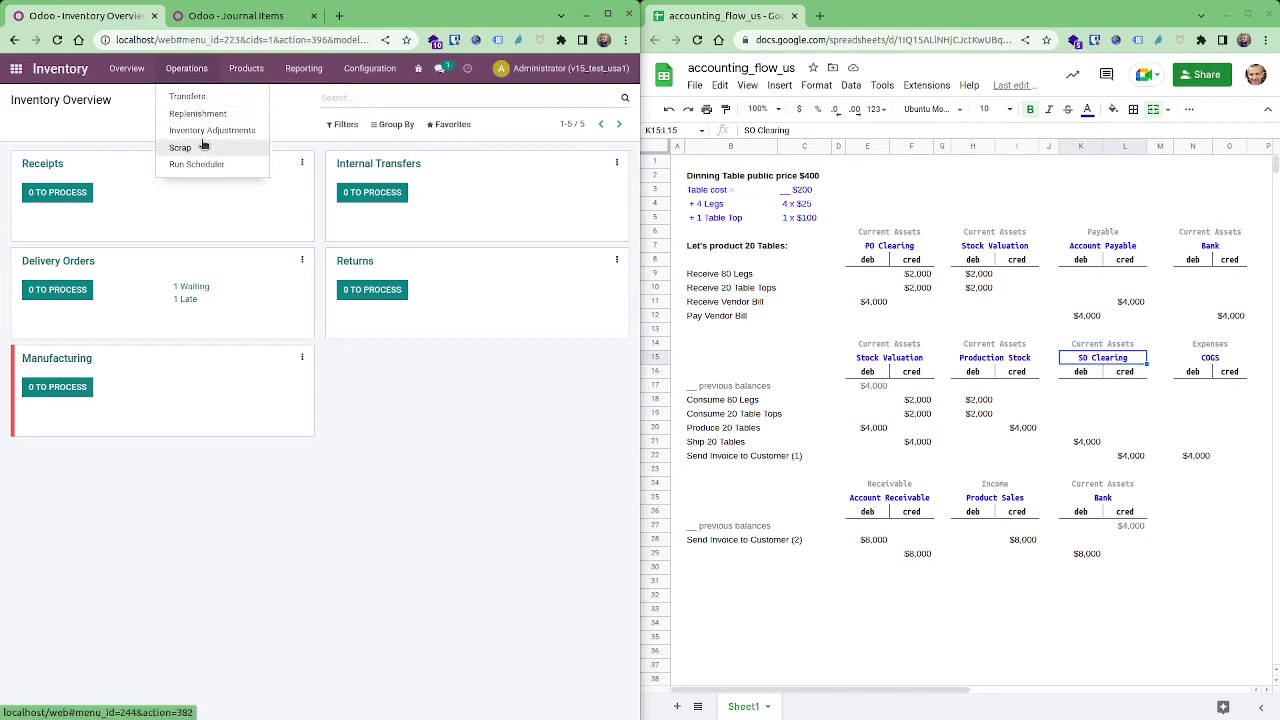
left_click(195, 113)
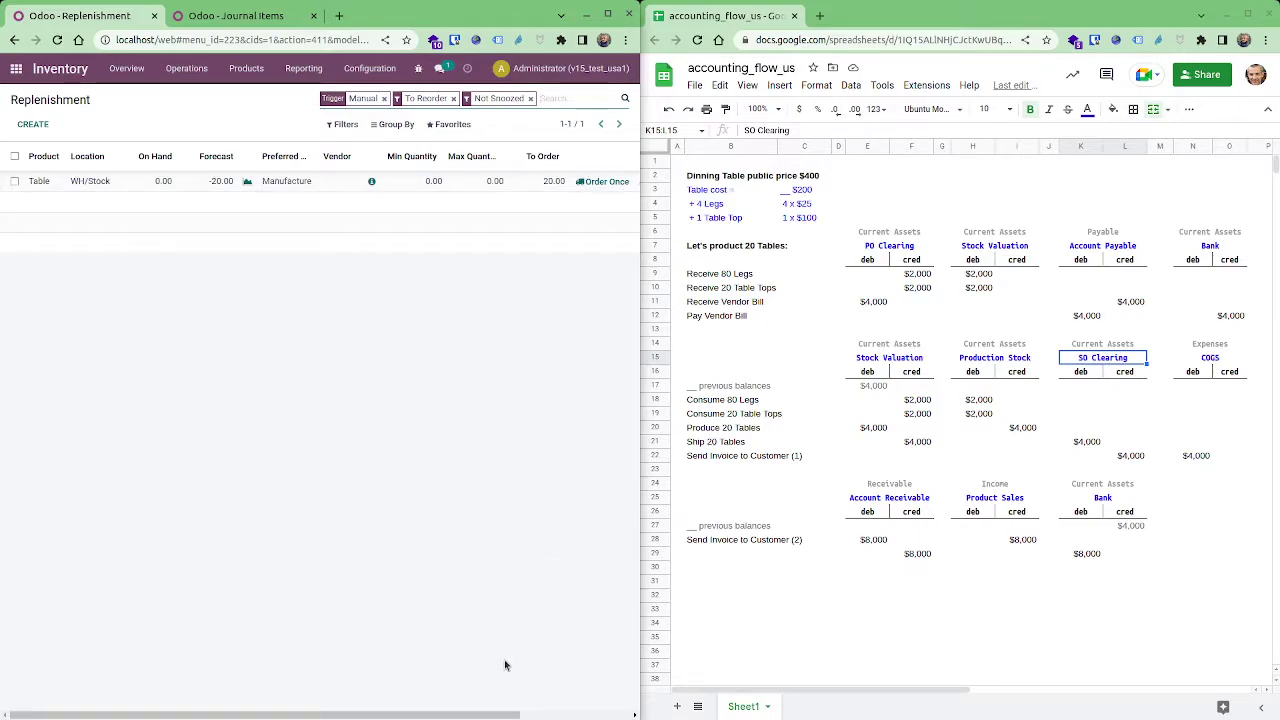
left_click_drag(505, 714, 585, 714)
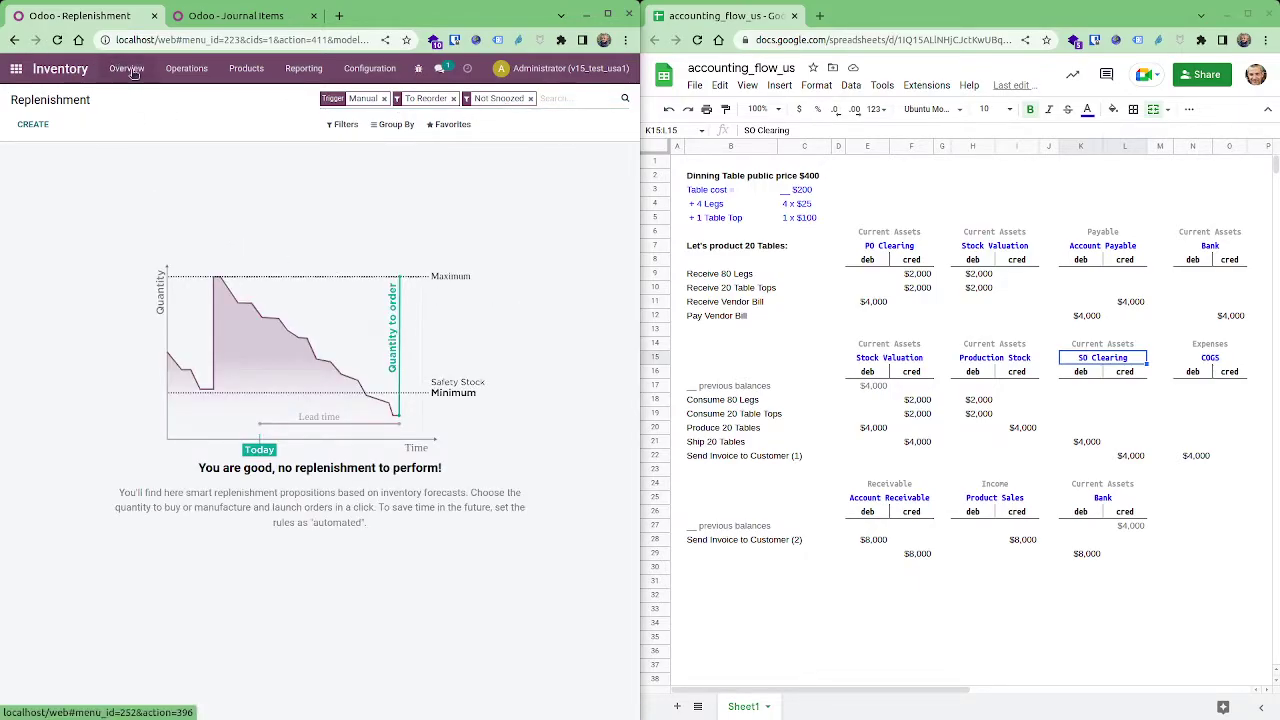
- Reopen Replenishment and order the 80 Table Legs and 20 Table Tops once
left_click(205, 68)
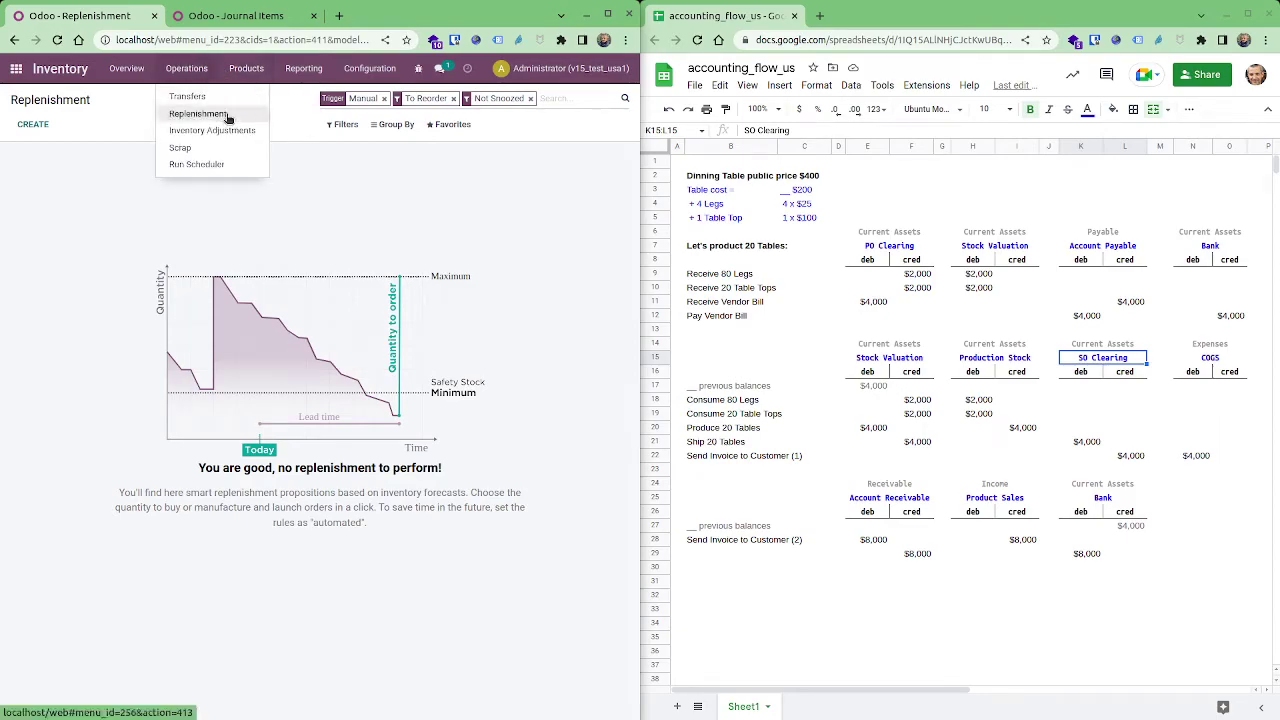
left_click(229, 118)
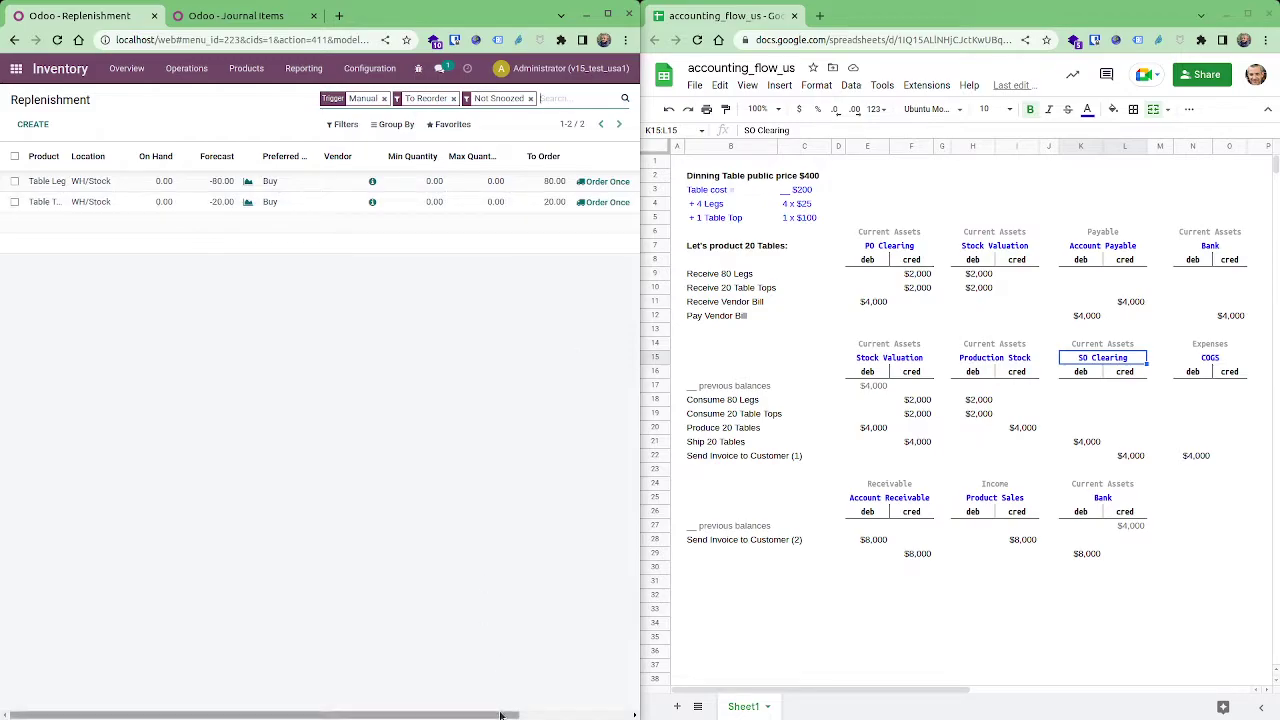
left_click_drag(505, 712, 560, 711)
left_click(608, 183)
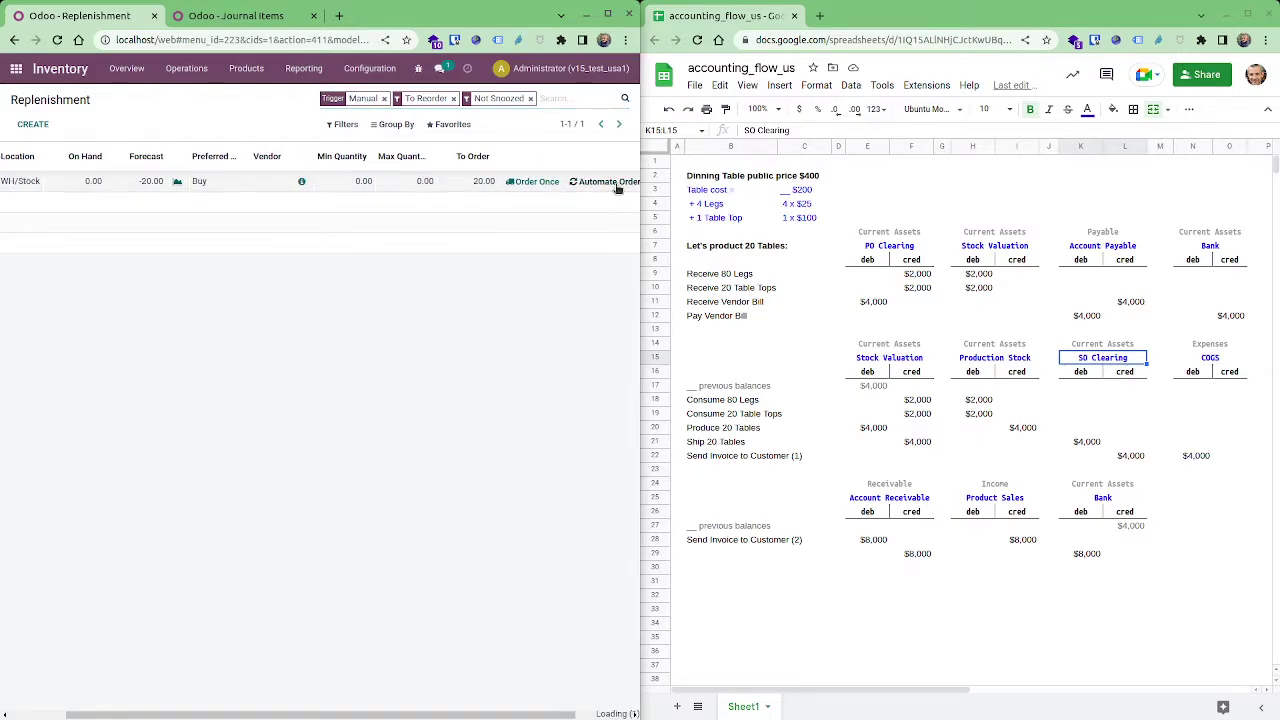
left_click(608, 182)
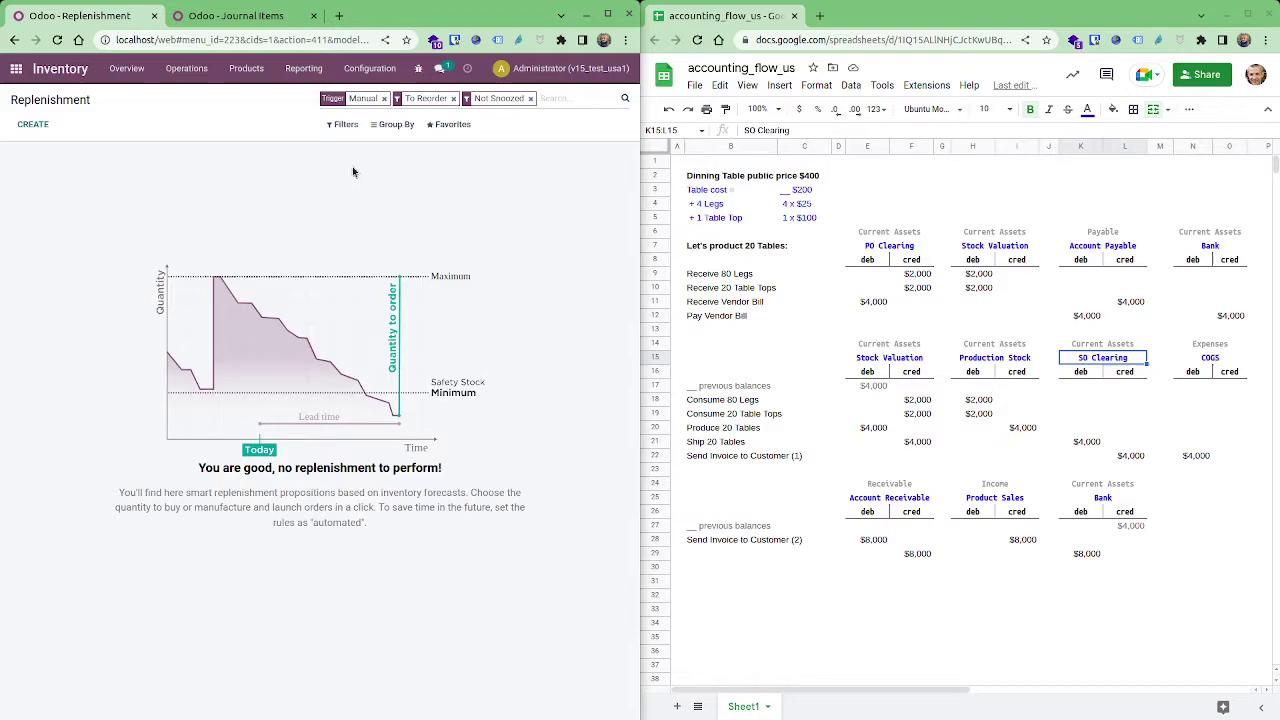
- Check the Manufacturing orders, then open RFQ P00001 from Wood Vendor
left_click(16, 69)
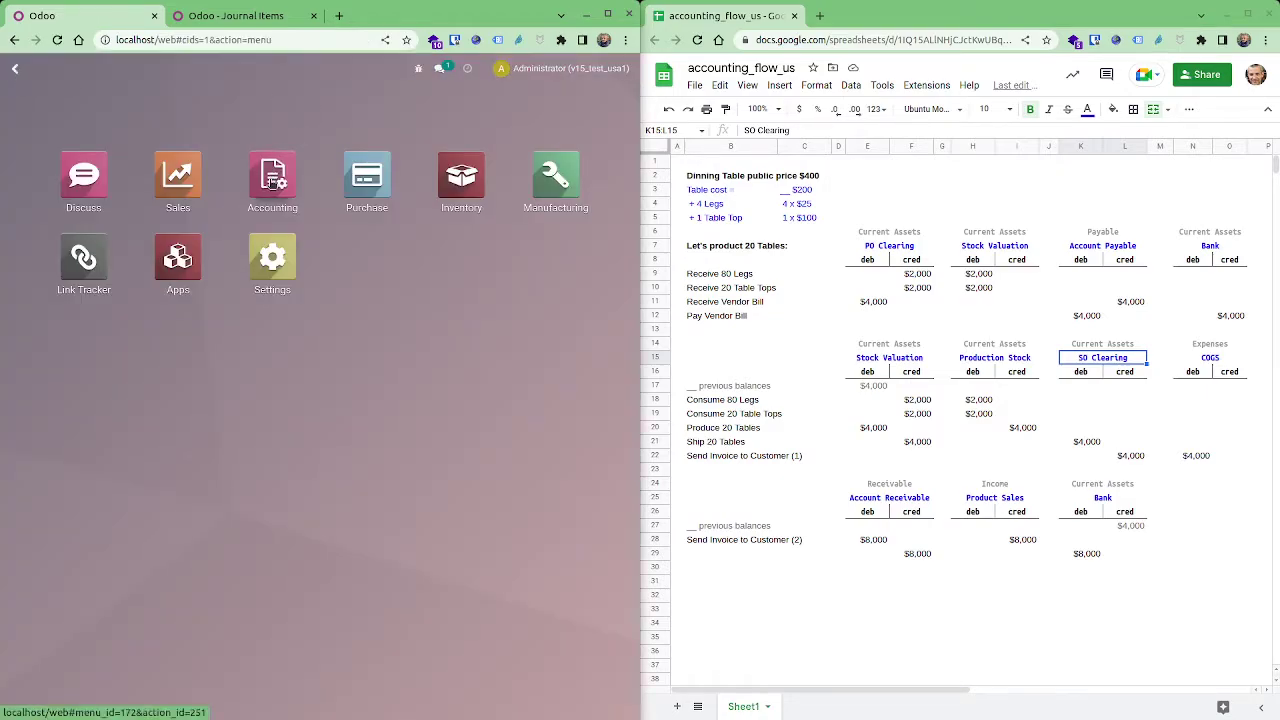
left_click(545, 188)
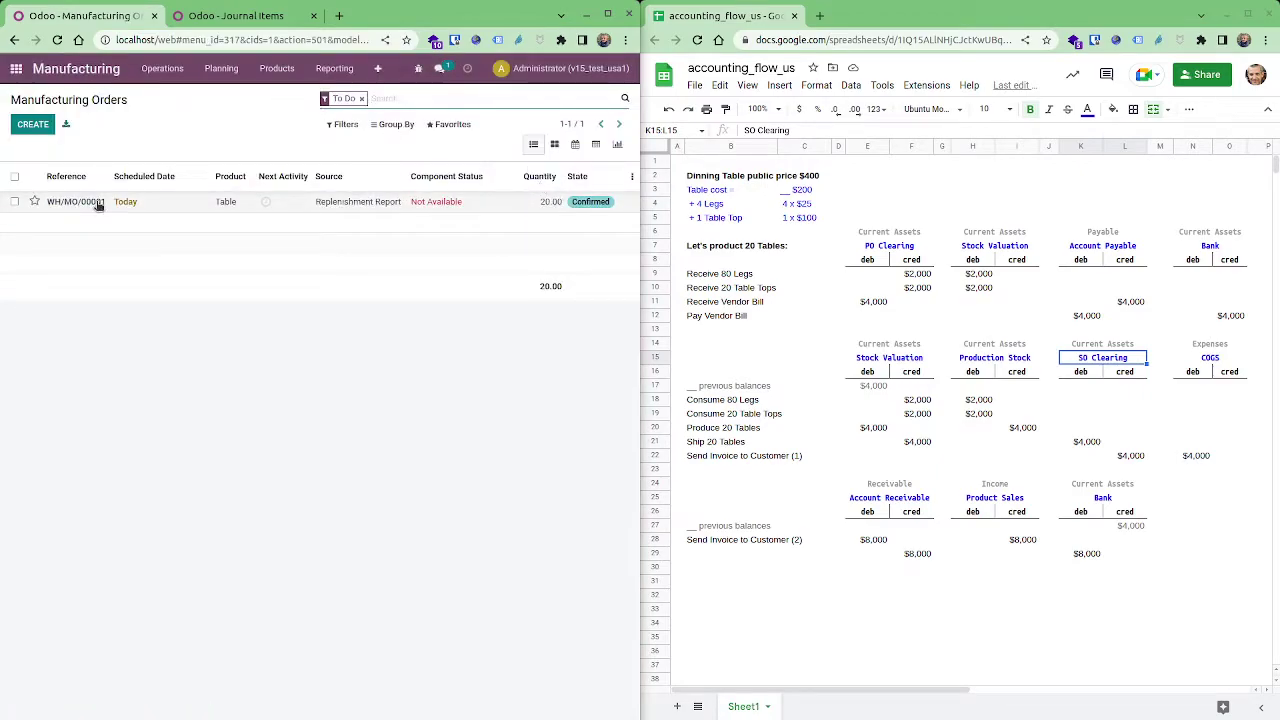
left_click(14, 67)
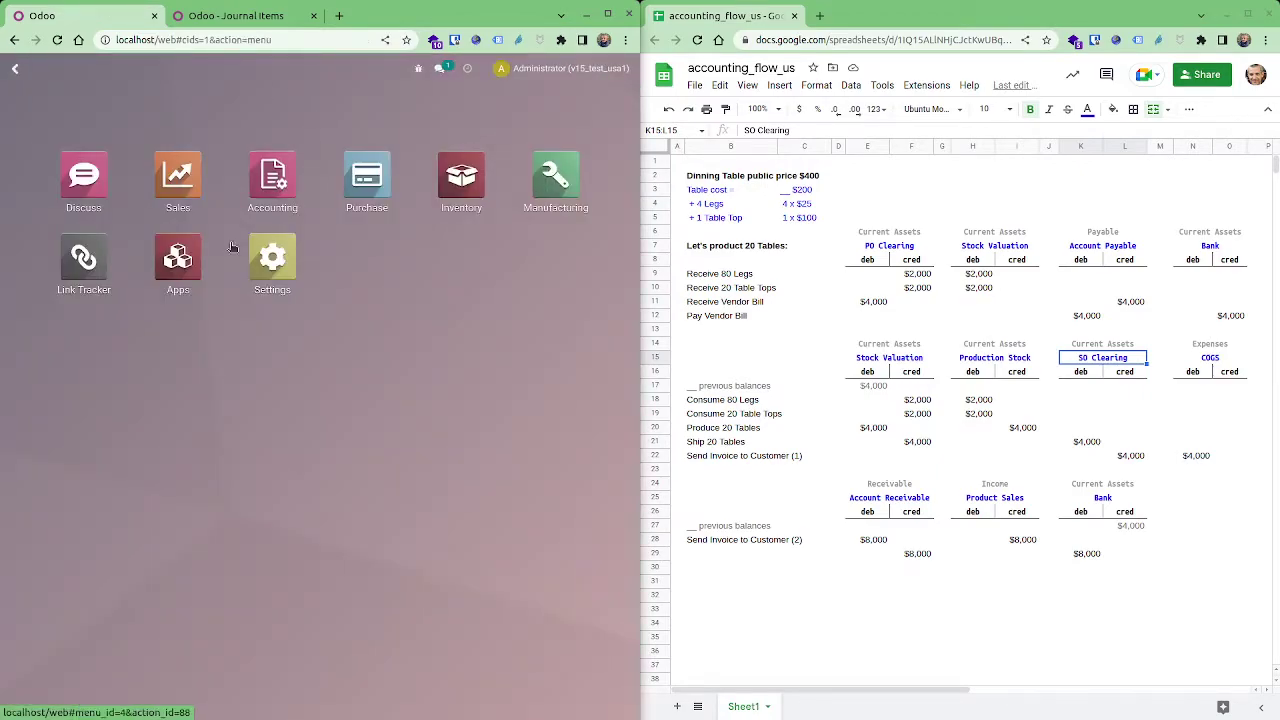
left_click(367, 175)
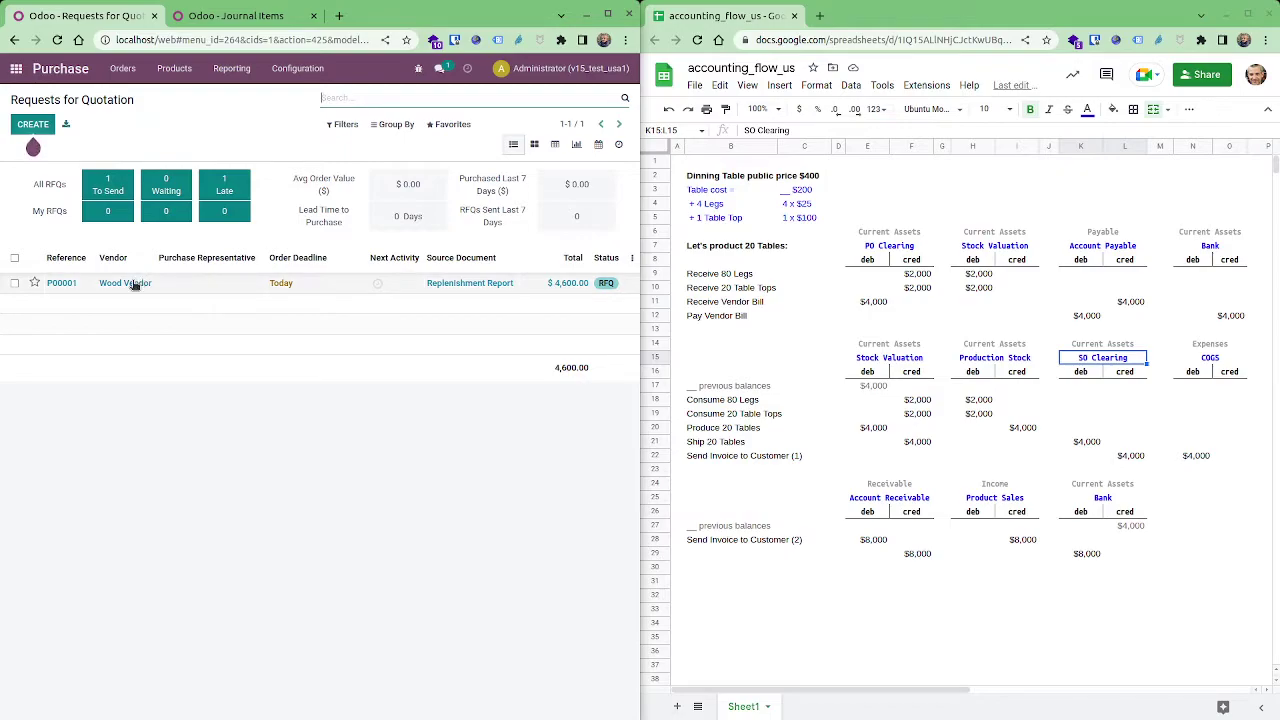
left_click(135, 285)
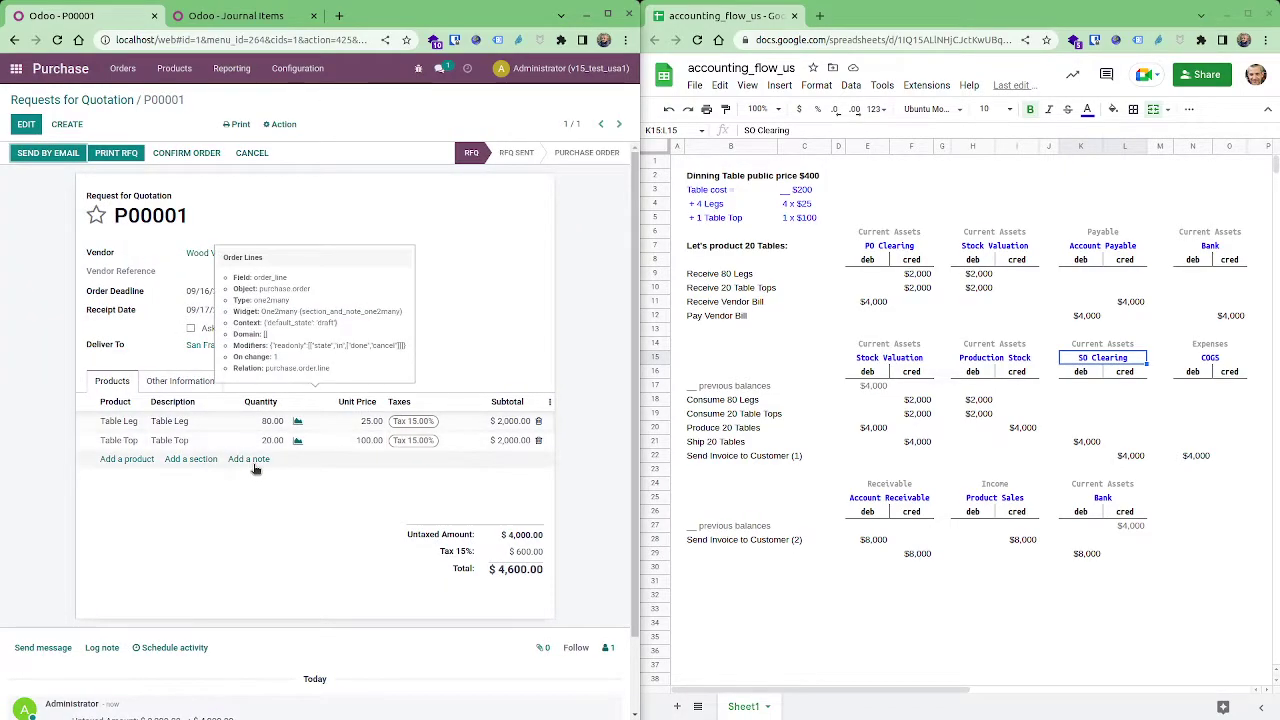
- Remove the 15% tax from the Table Leg and Table Top lines and save P00001
key("alt+a")
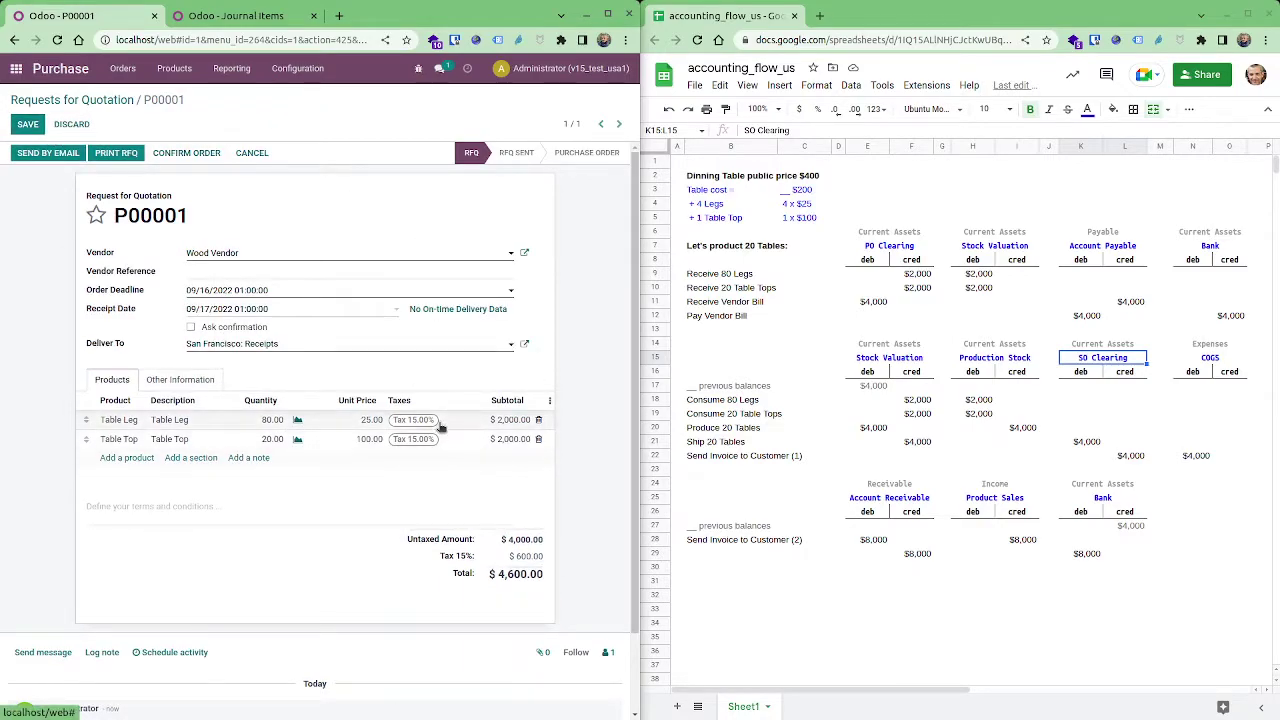
left_click(440, 427)
left_click(438, 421)
left_click(440, 441)
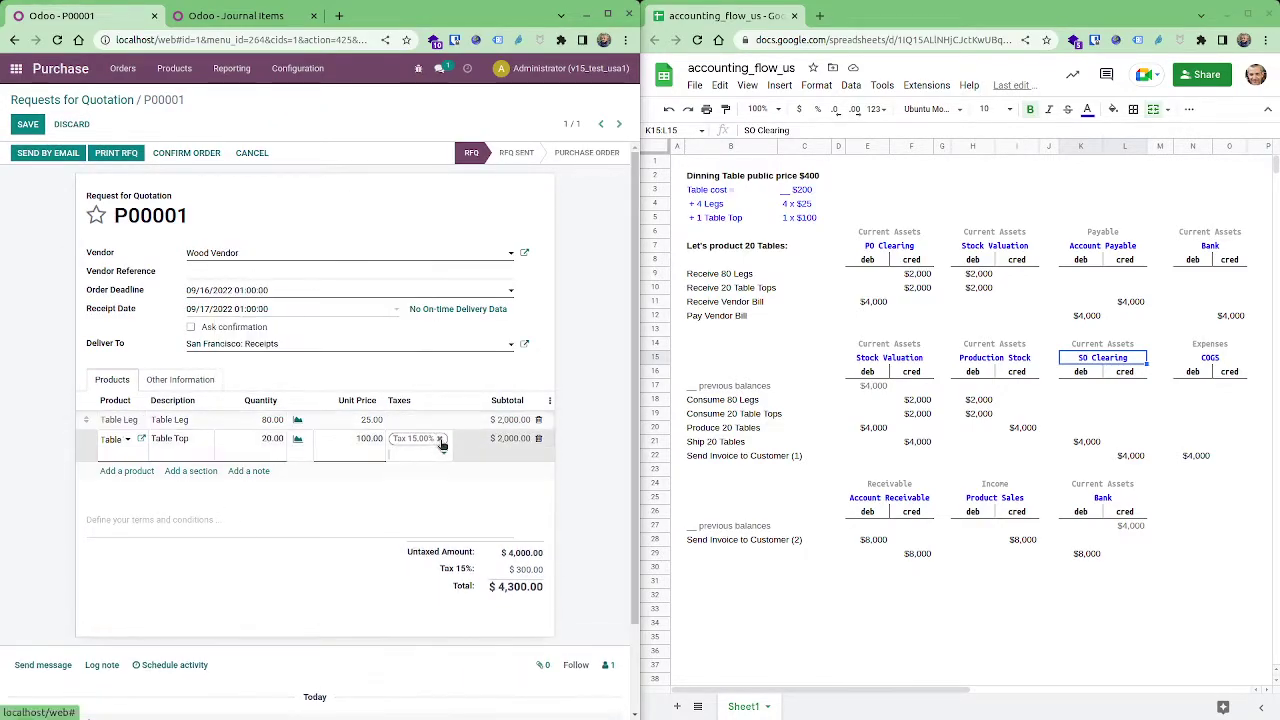
left_click(441, 440)
left_click(28, 124)
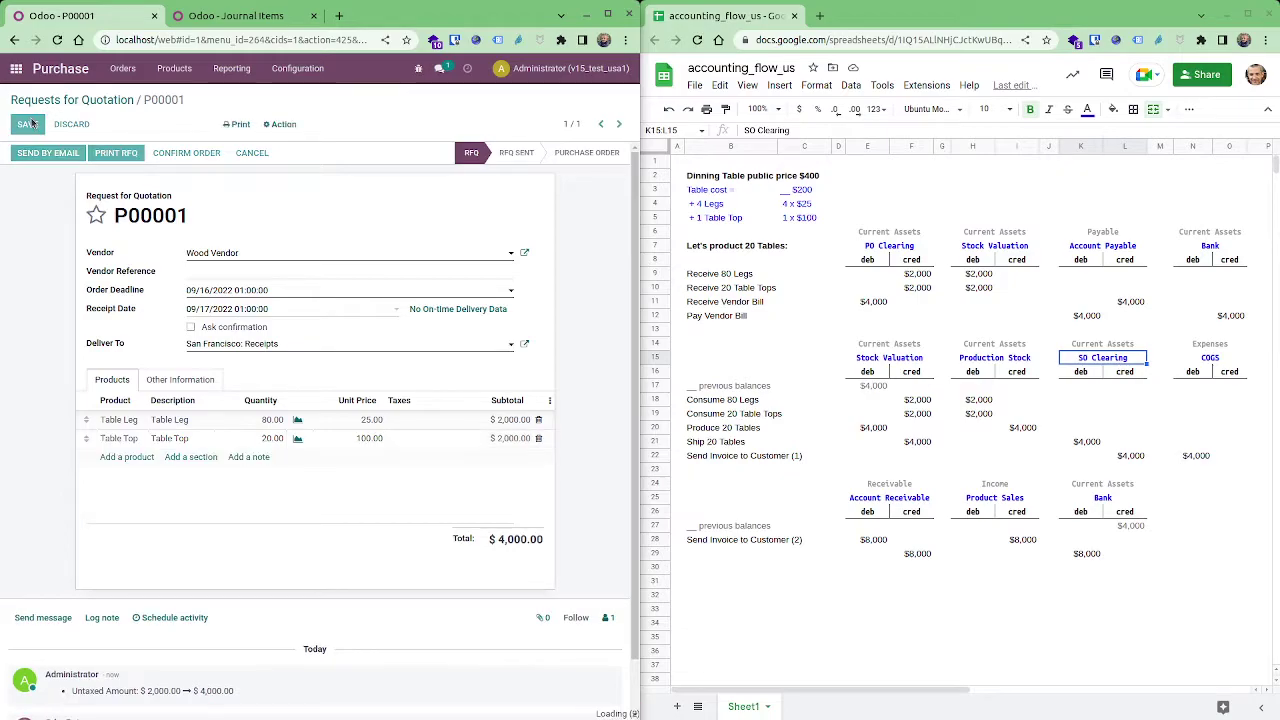
- Confirm P00001, validate receipt WH/IN/00001 for 80 legs and 20 tops, and view Journal Items
left_click(208, 153)
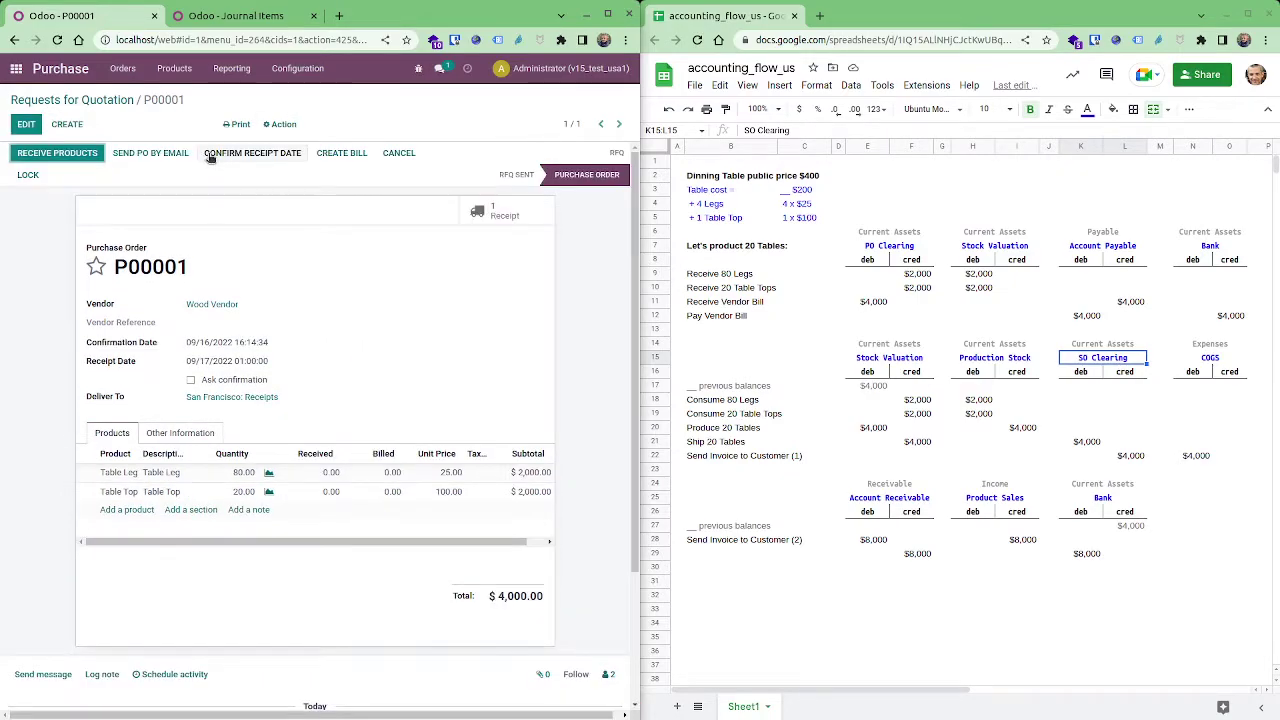
left_click(88, 155)
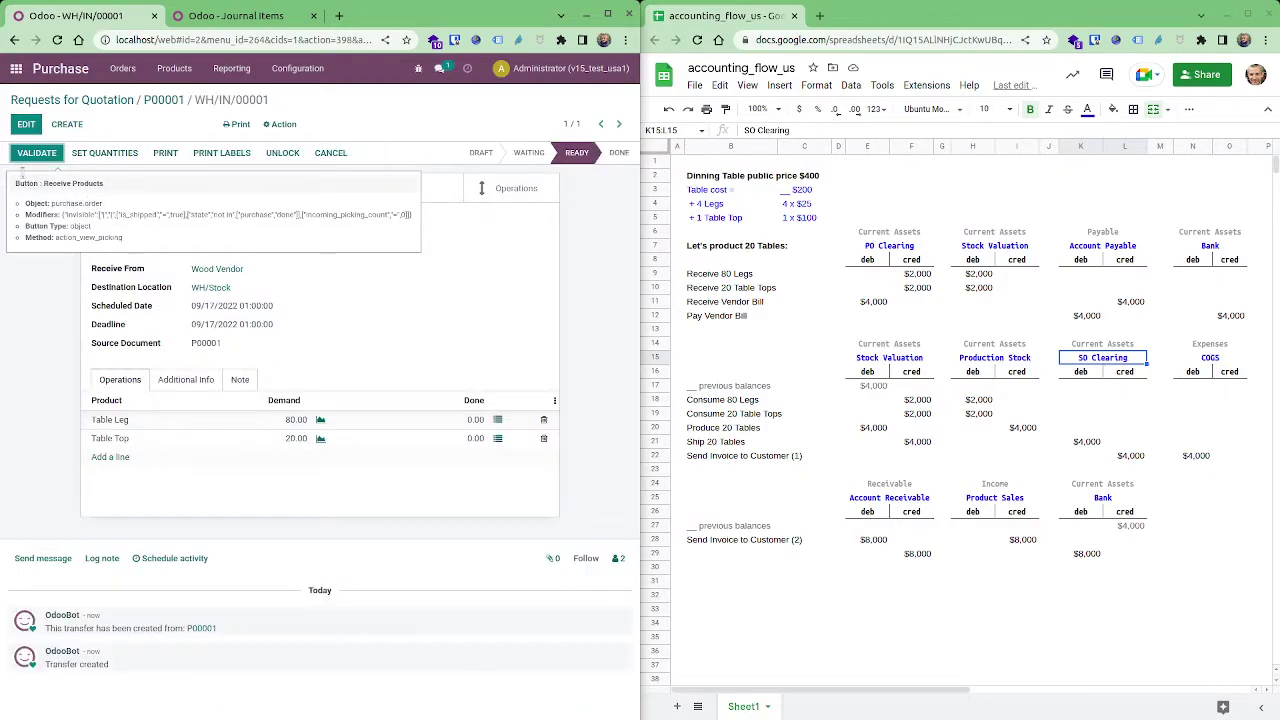
left_click(36, 152)
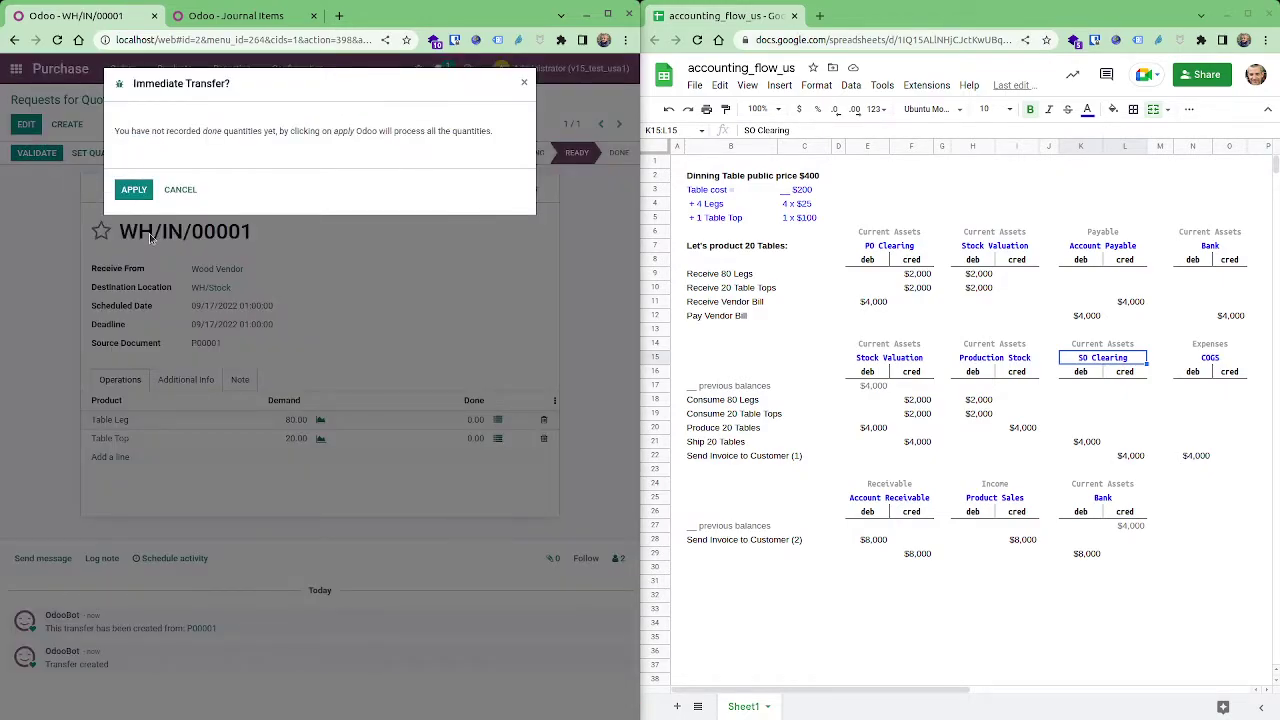
left_click(133, 189)
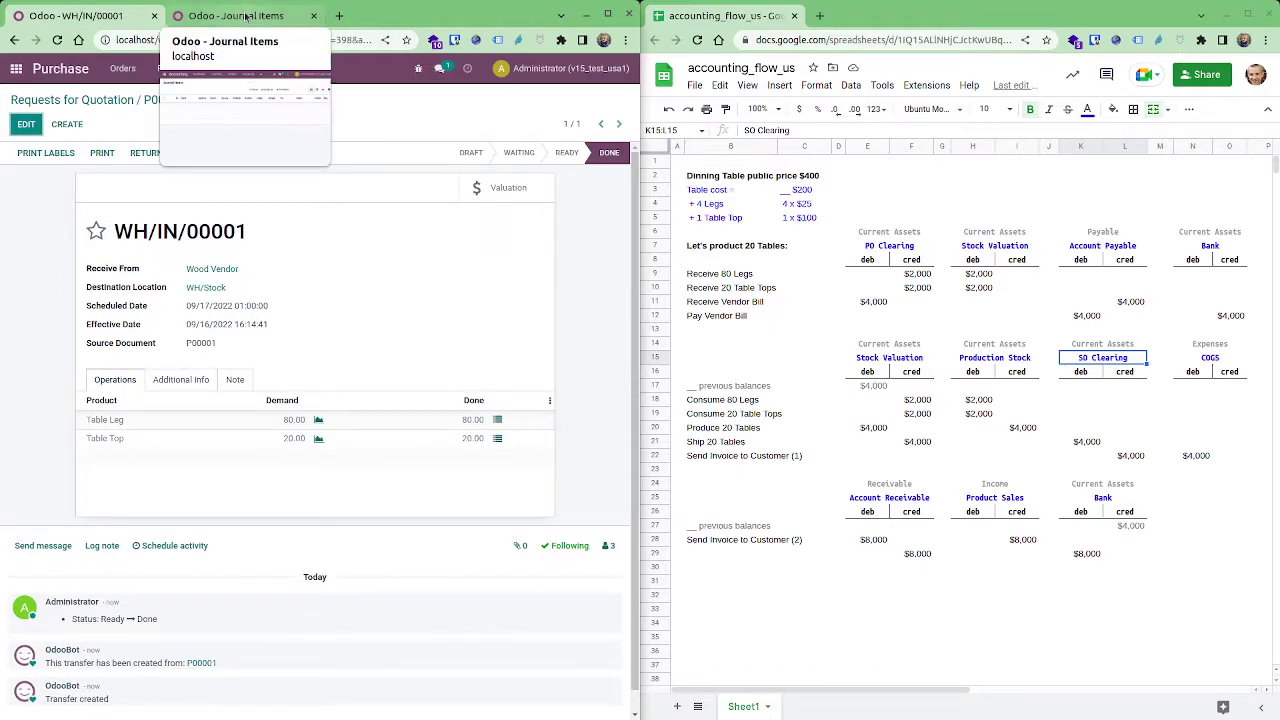
left_click(247, 16)
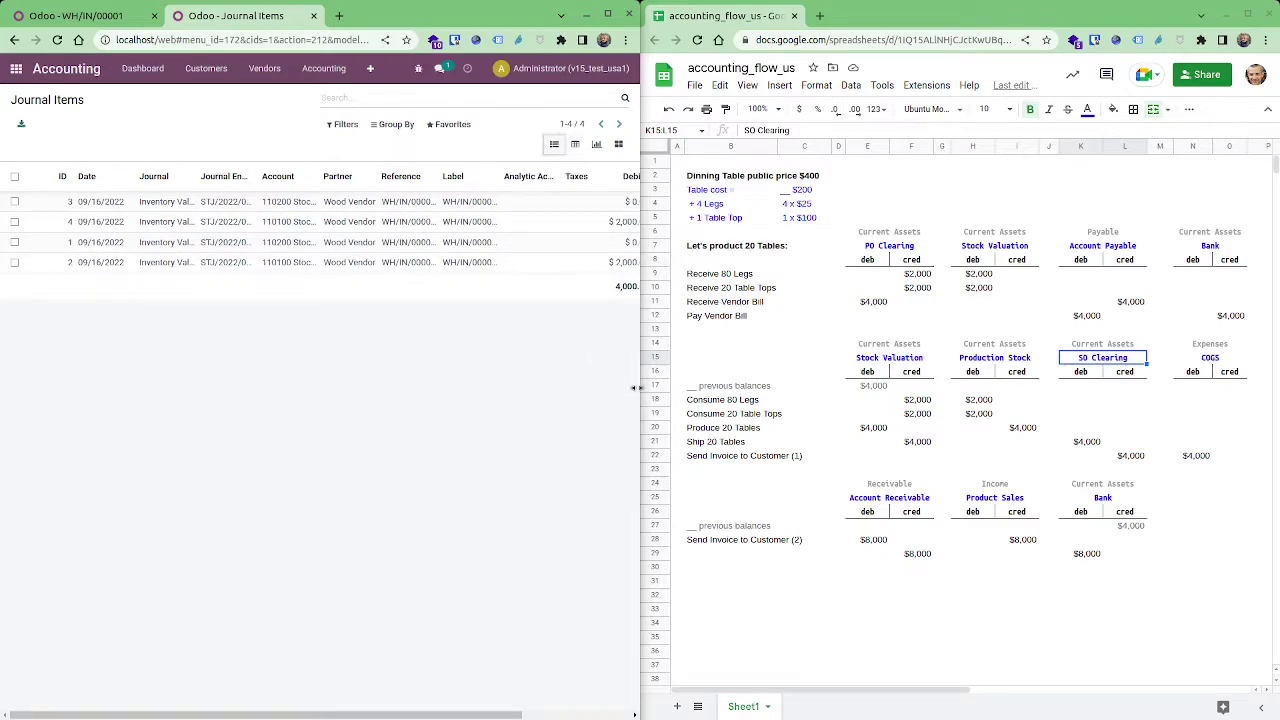
- Compare the four receipt journal items with spreadsheet cells F9, H9 and H10, then reopen WH/IN/00001
left_click_drag(635, 388, 750, 382)
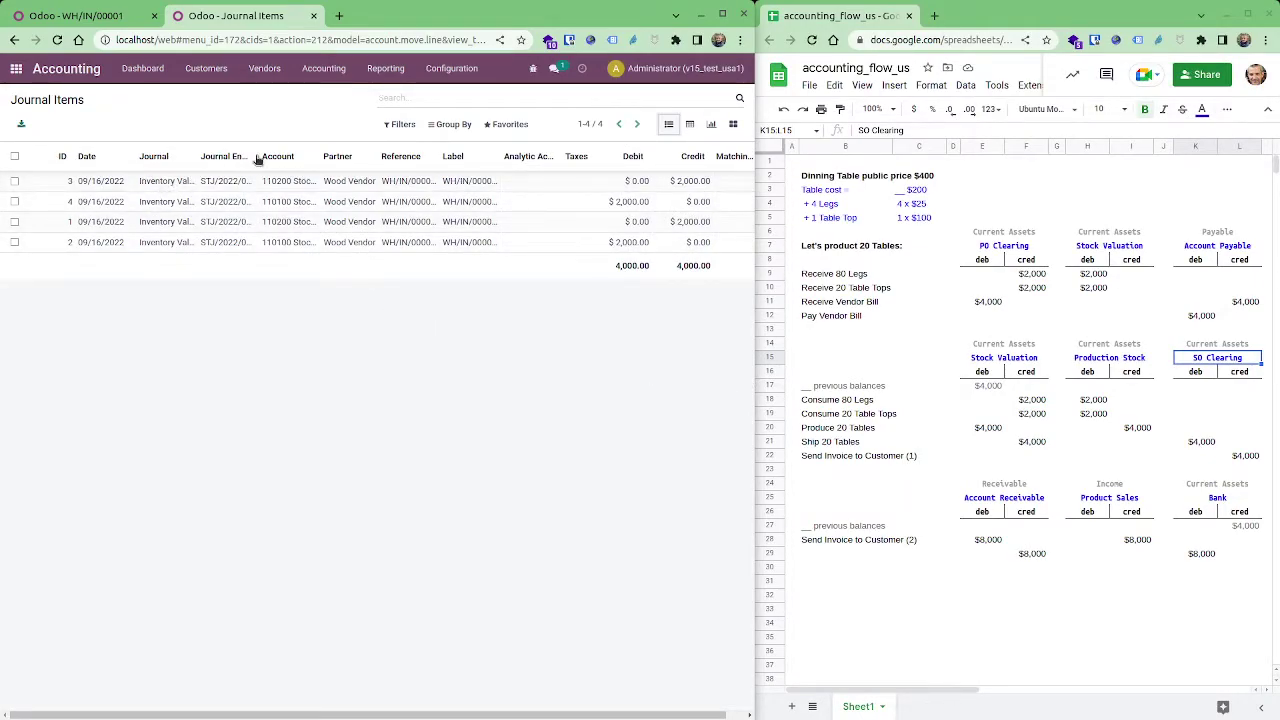
left_click_drag(318, 157, 372, 178)
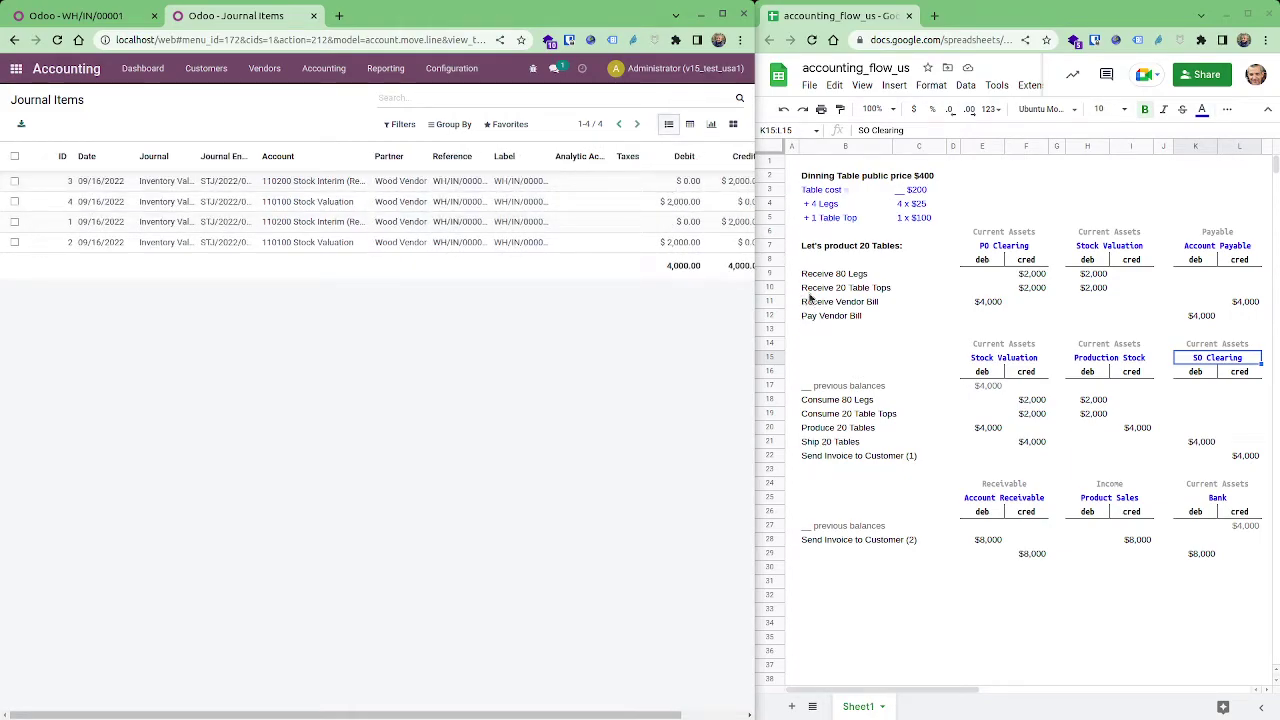
left_click(838, 276)
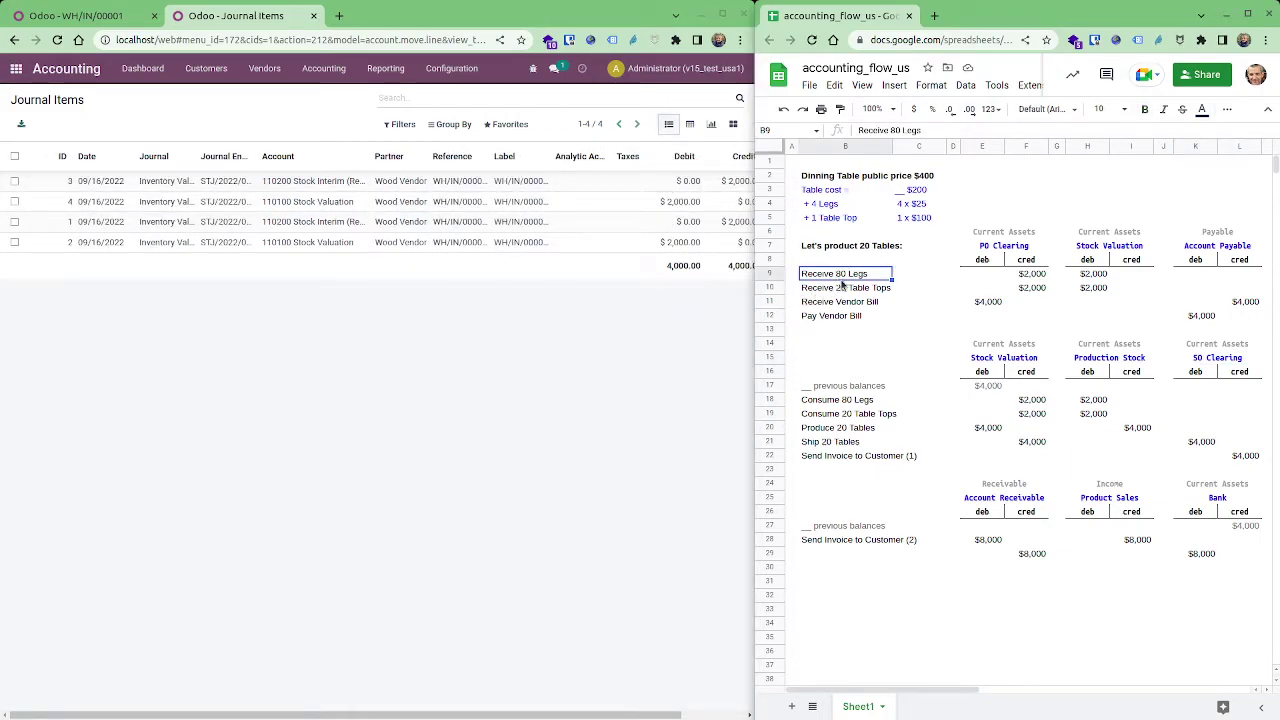
left_click(1035, 276)
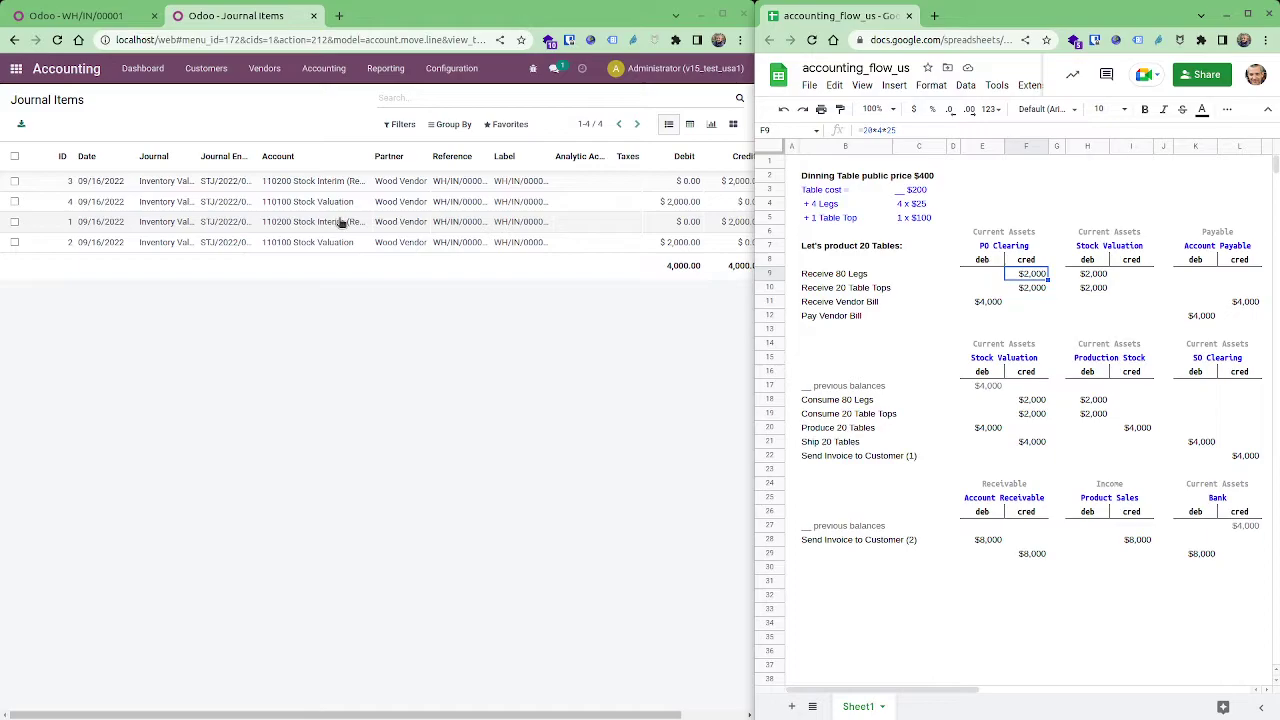
left_click(1092, 276)
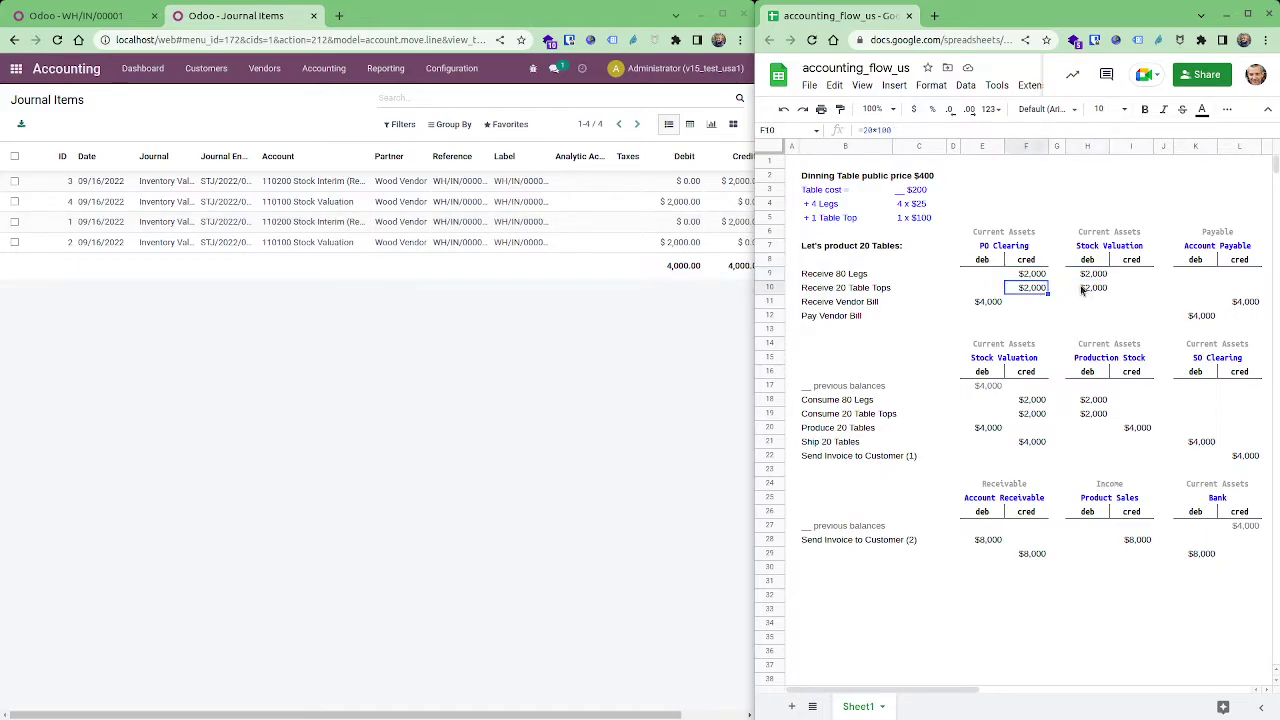
left_click(1087, 291)
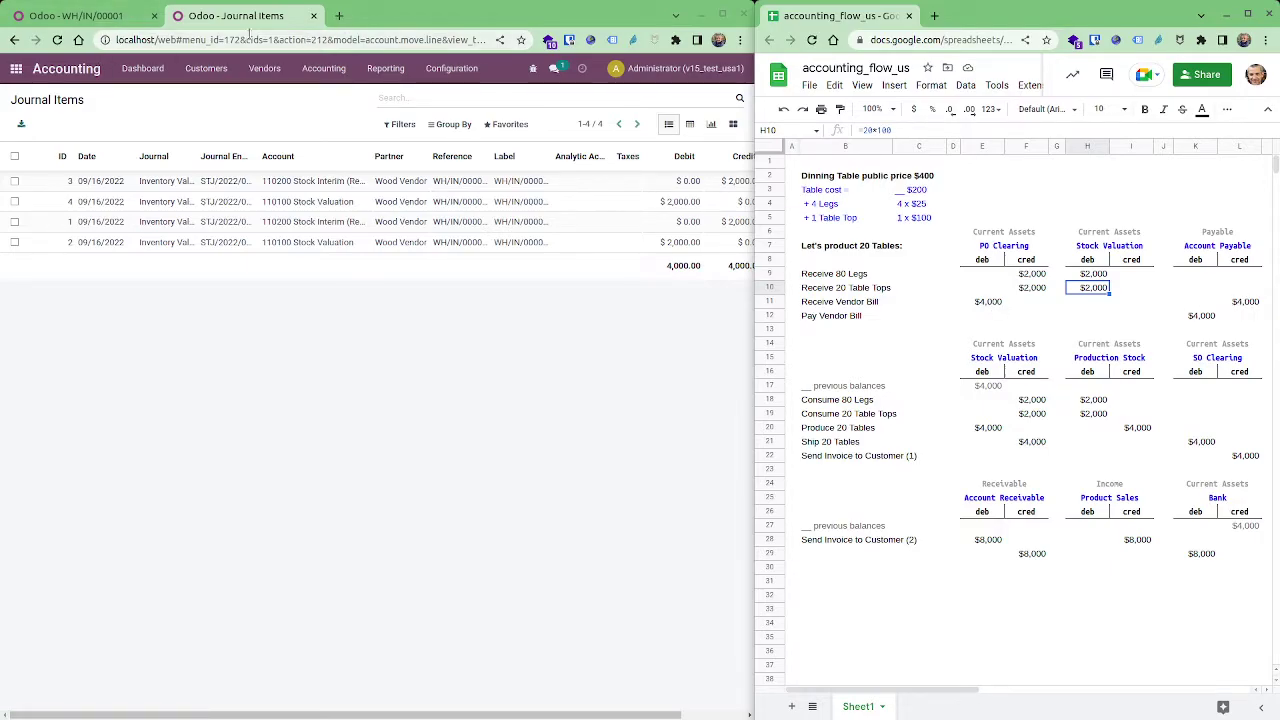
left_click(100, 16)
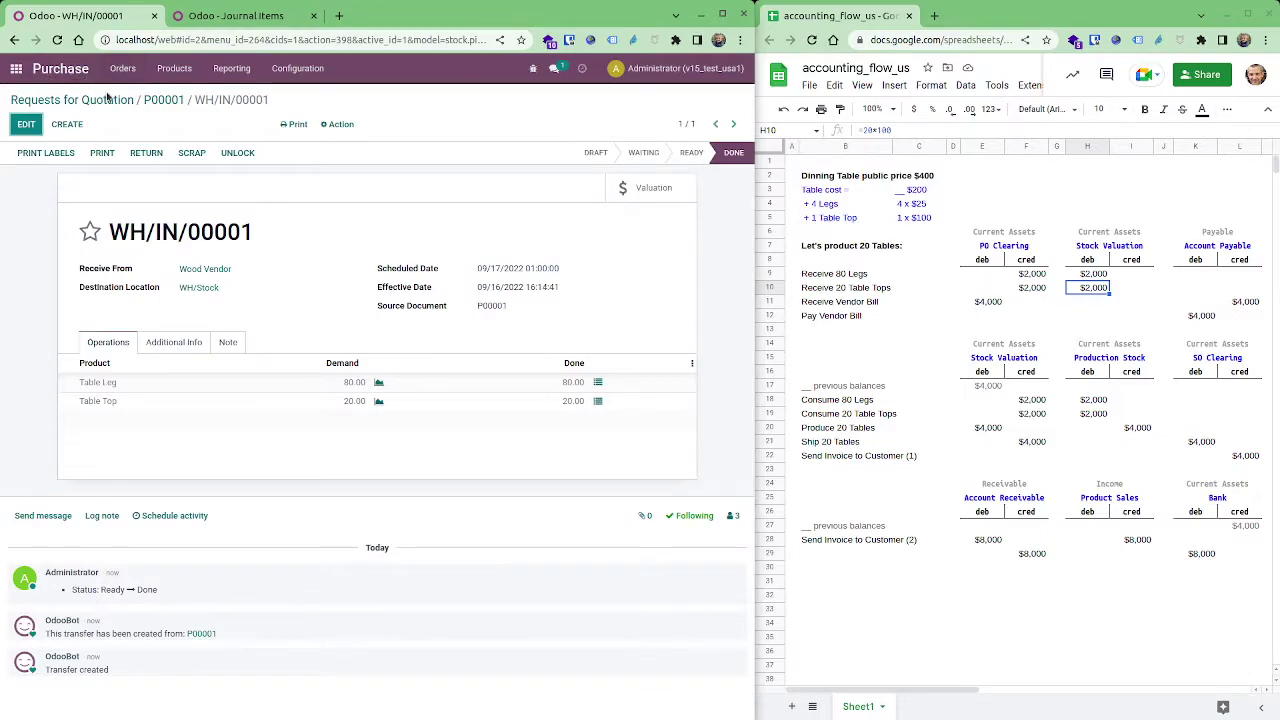
- Create and post vendor bill BILL/2022/09/0001 from P00001, dated 09/16/2022, for $4,000
left_click(163, 100)
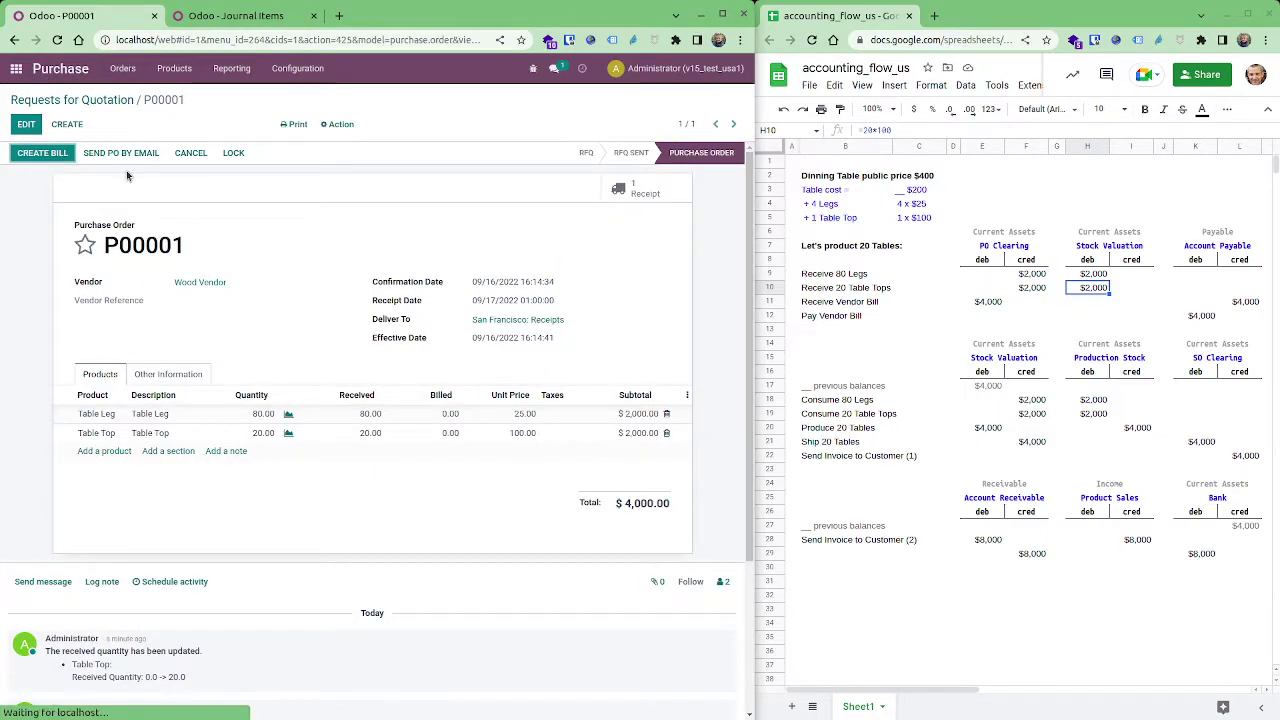
left_click(68, 160)
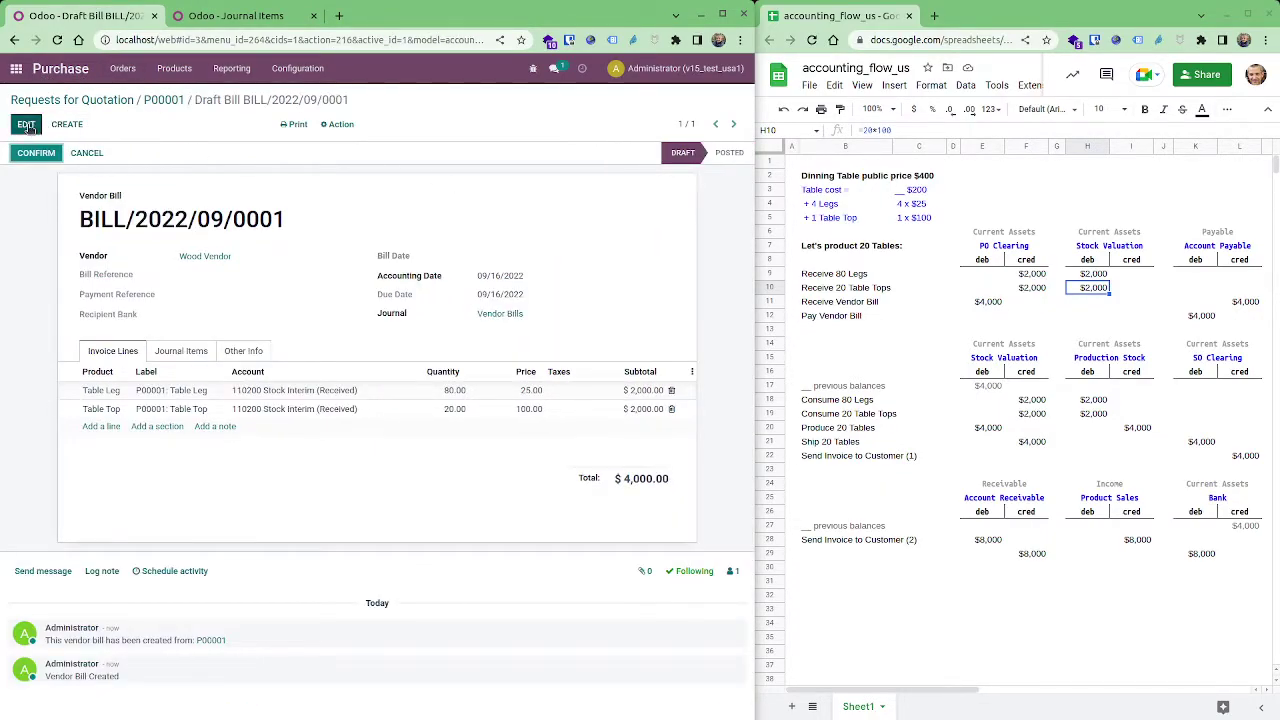
left_click(550, 258)
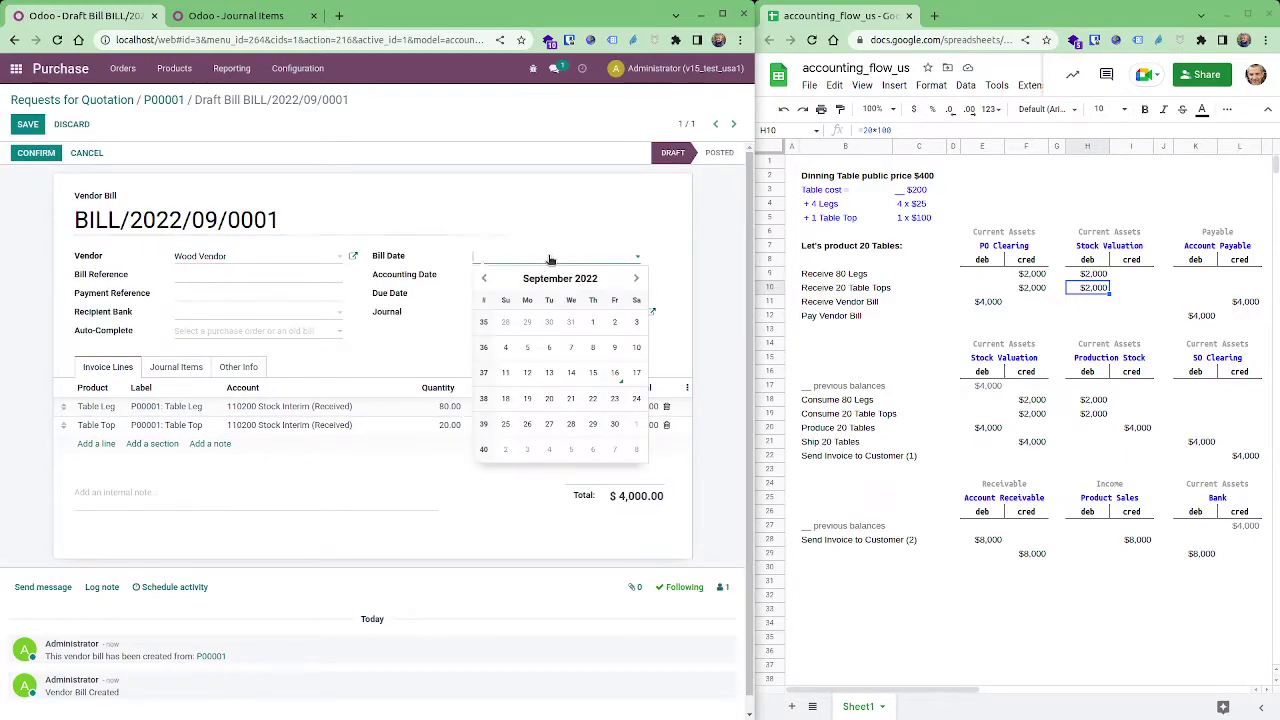
left_click(614, 373)
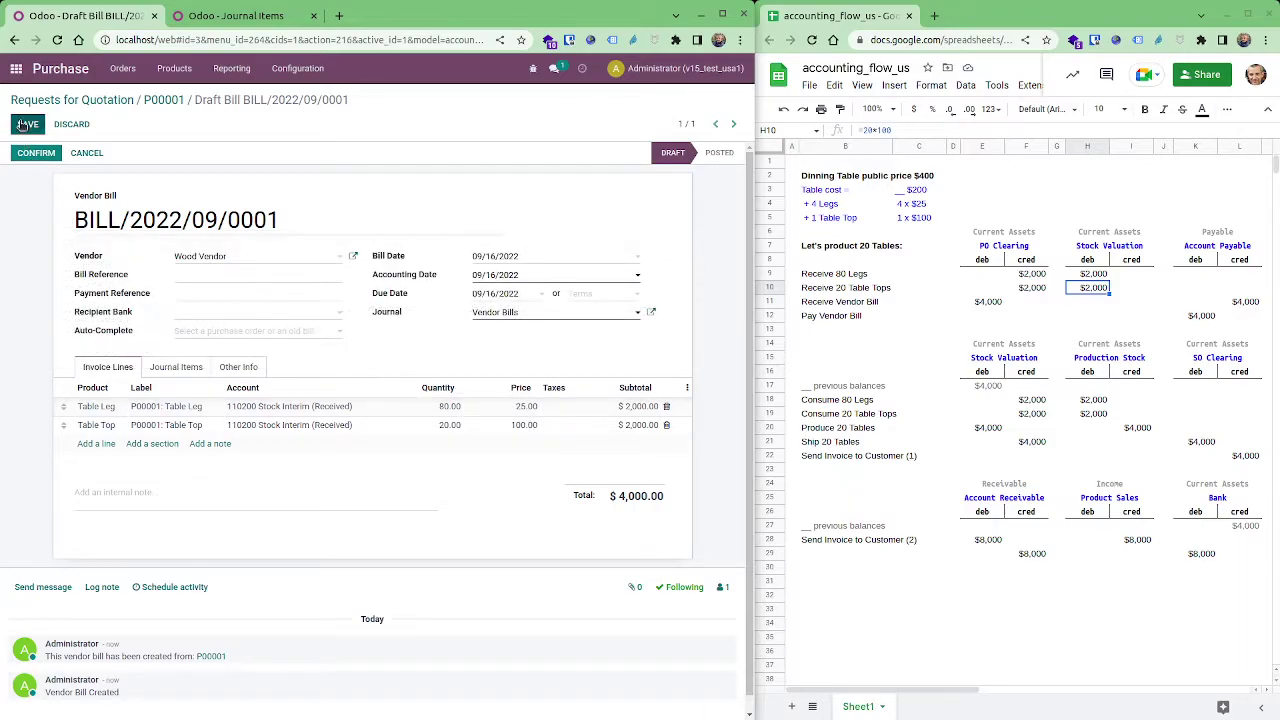
left_click(36, 153)
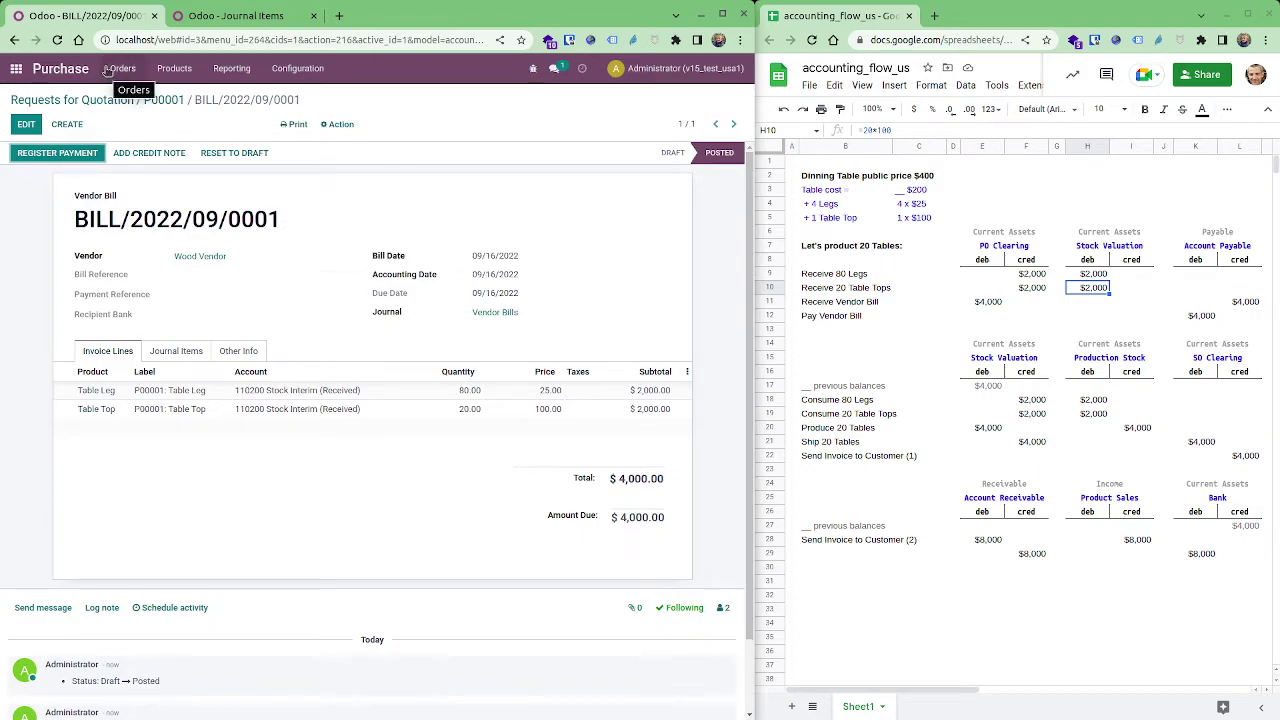
left_click(200, 16)
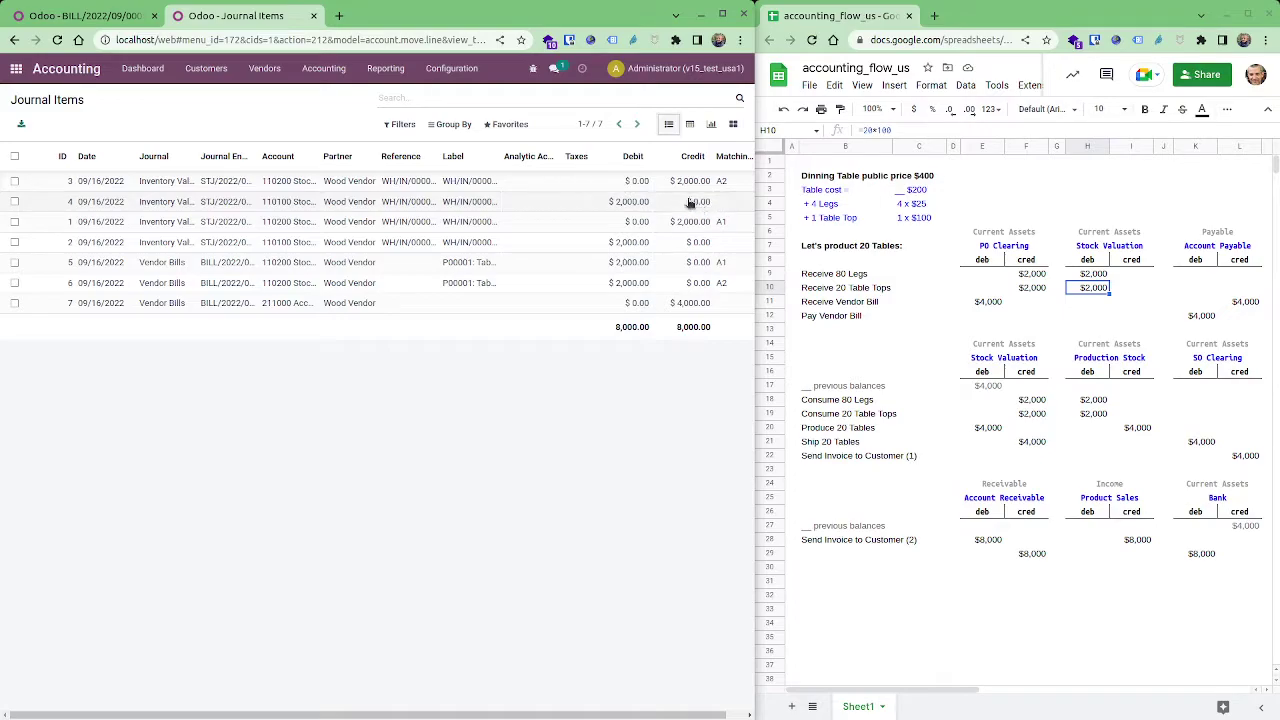
- Sort the seven journal items by ID with a wider Account column, and check the $4,000 payable entry
left_click(320, 157)
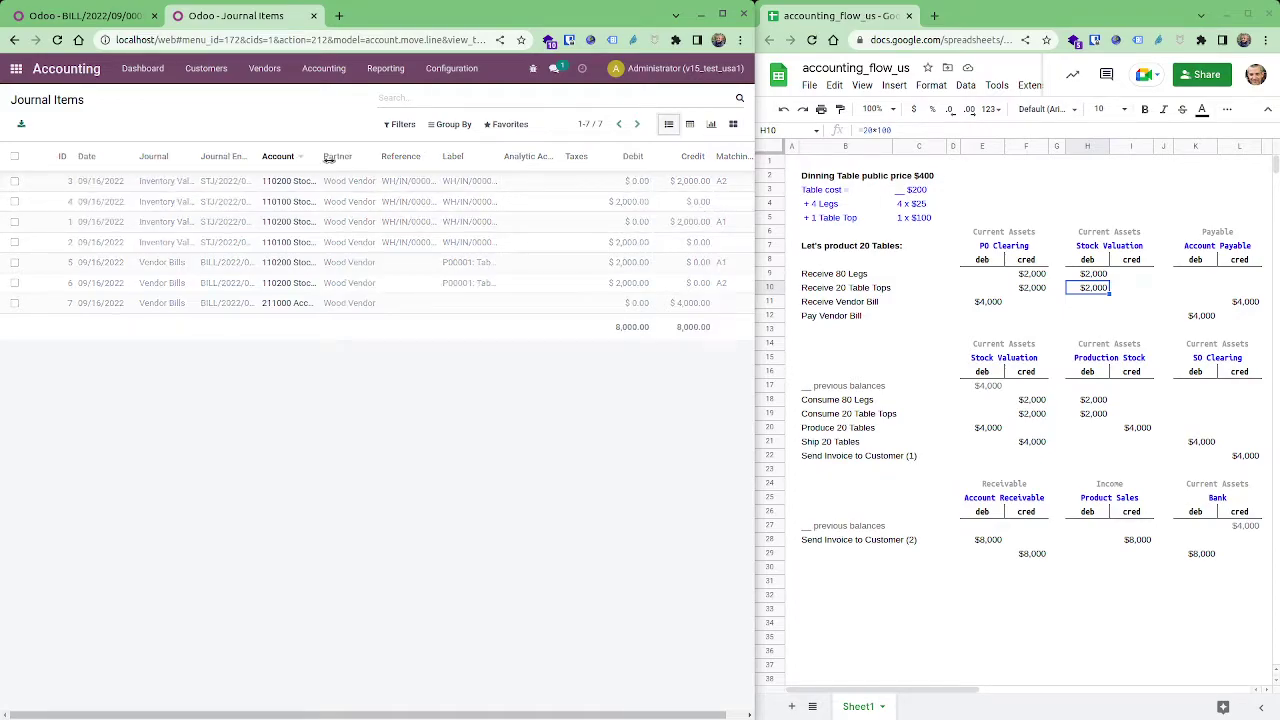
left_click_drag(328, 157, 421, 157)
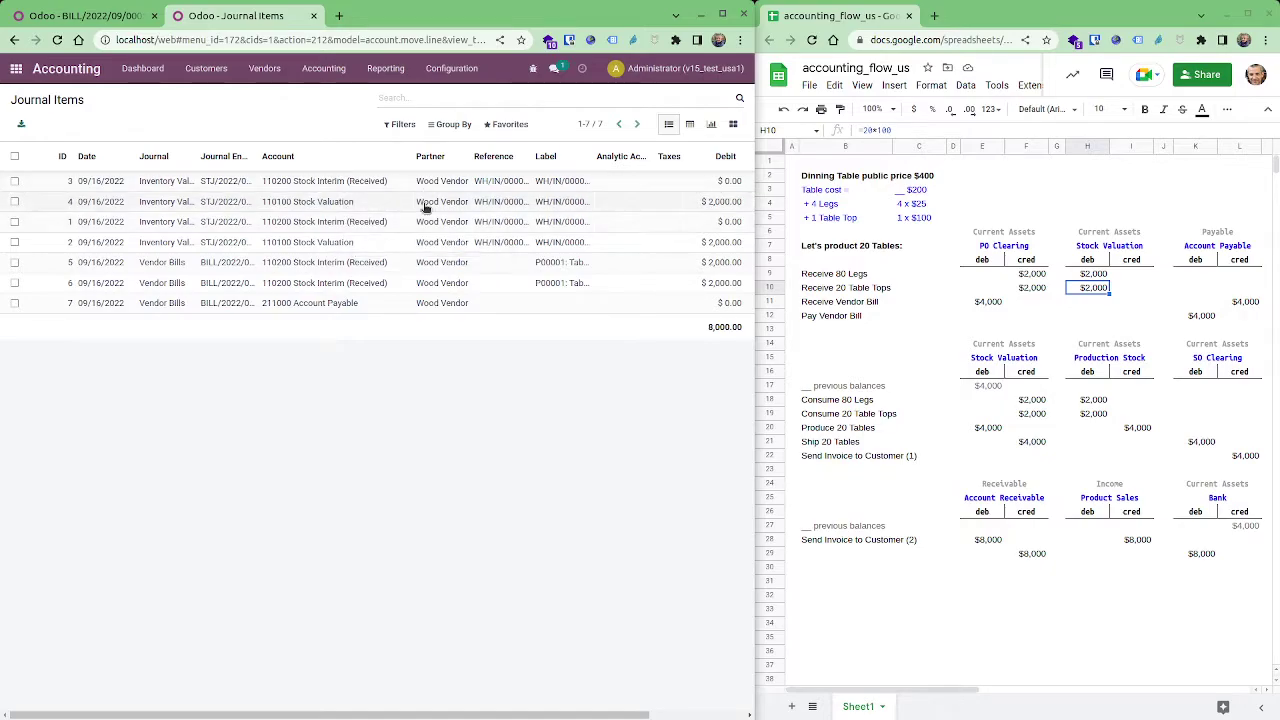
left_click(64, 156)
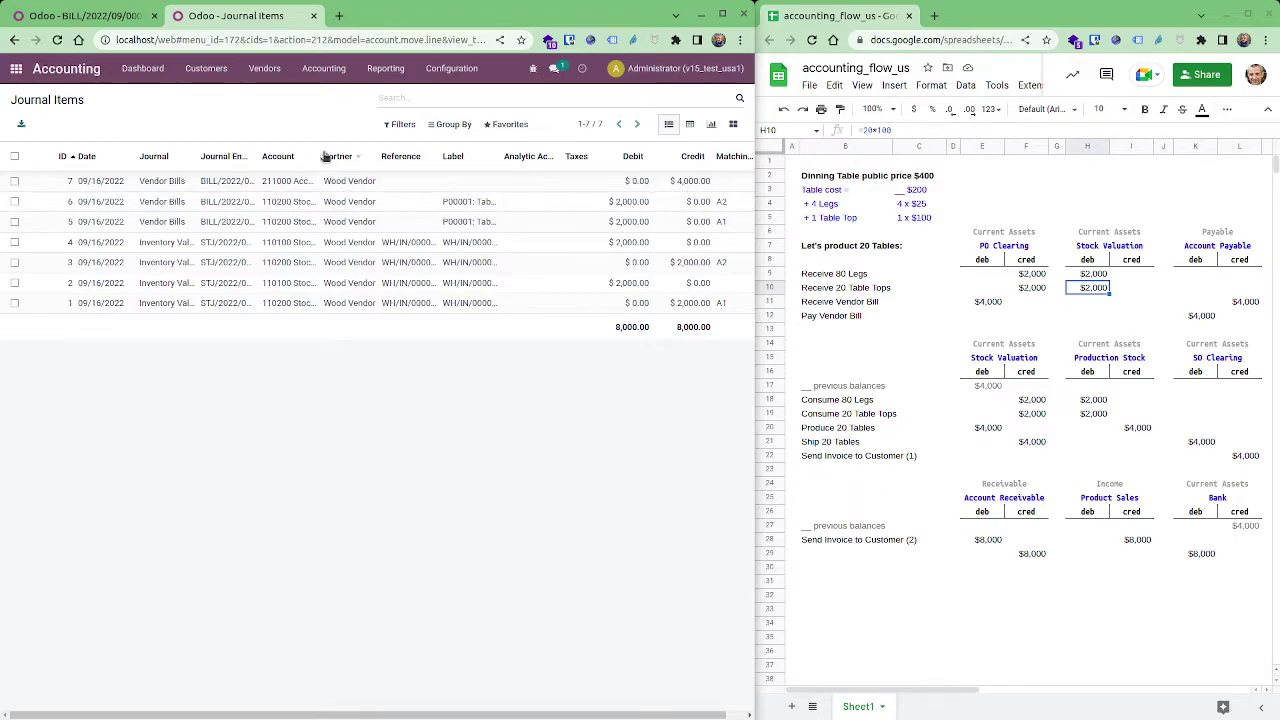
left_click_drag(320, 157, 395, 156)
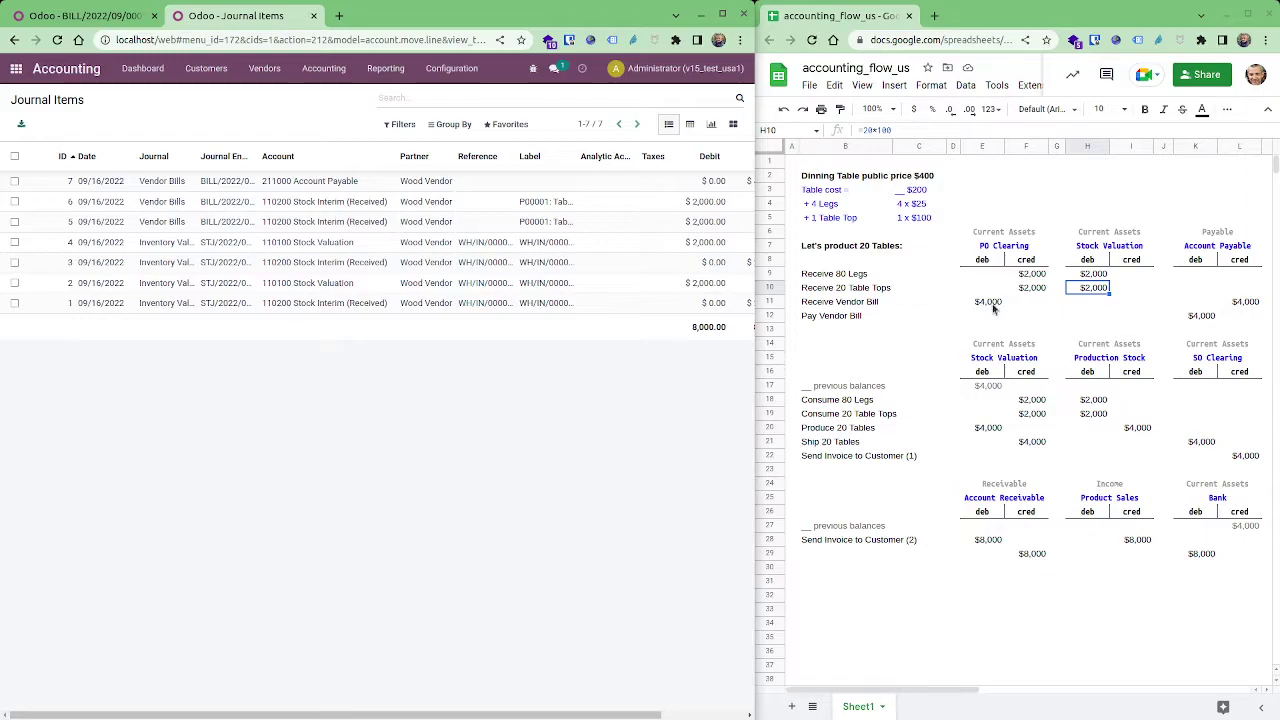
left_click(1204, 318)
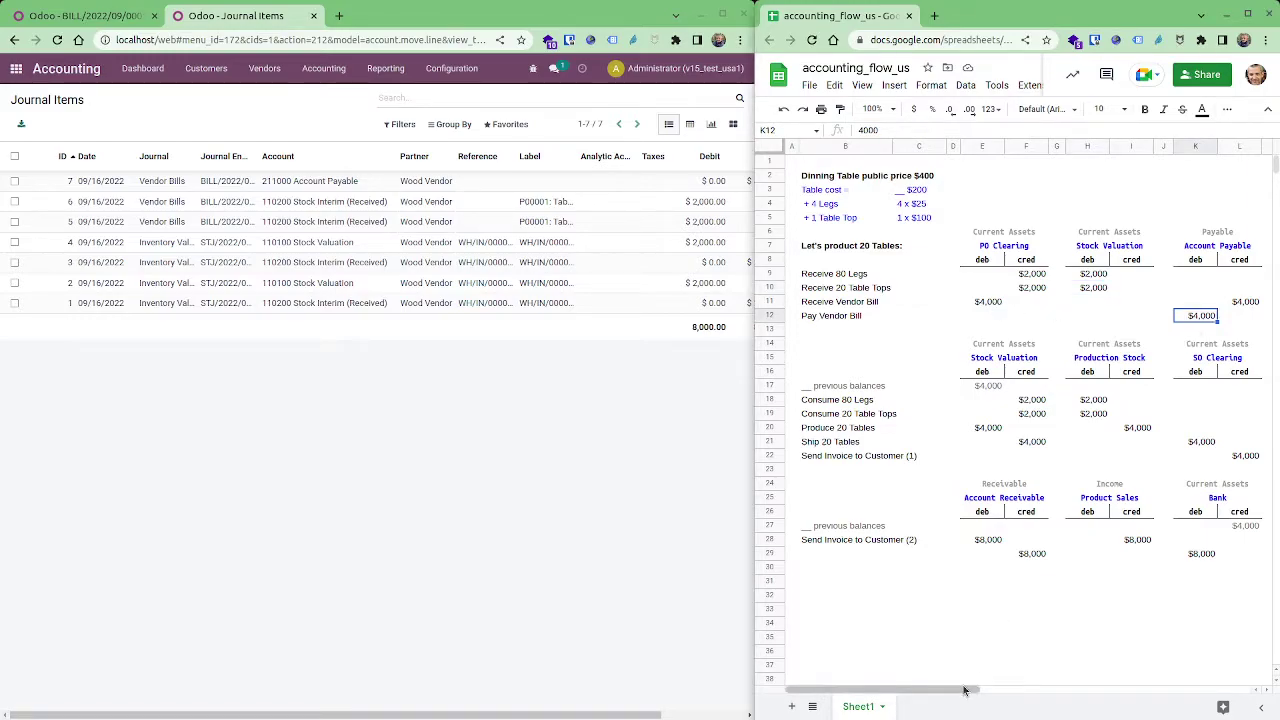
left_click_drag(965, 689, 1112, 690)
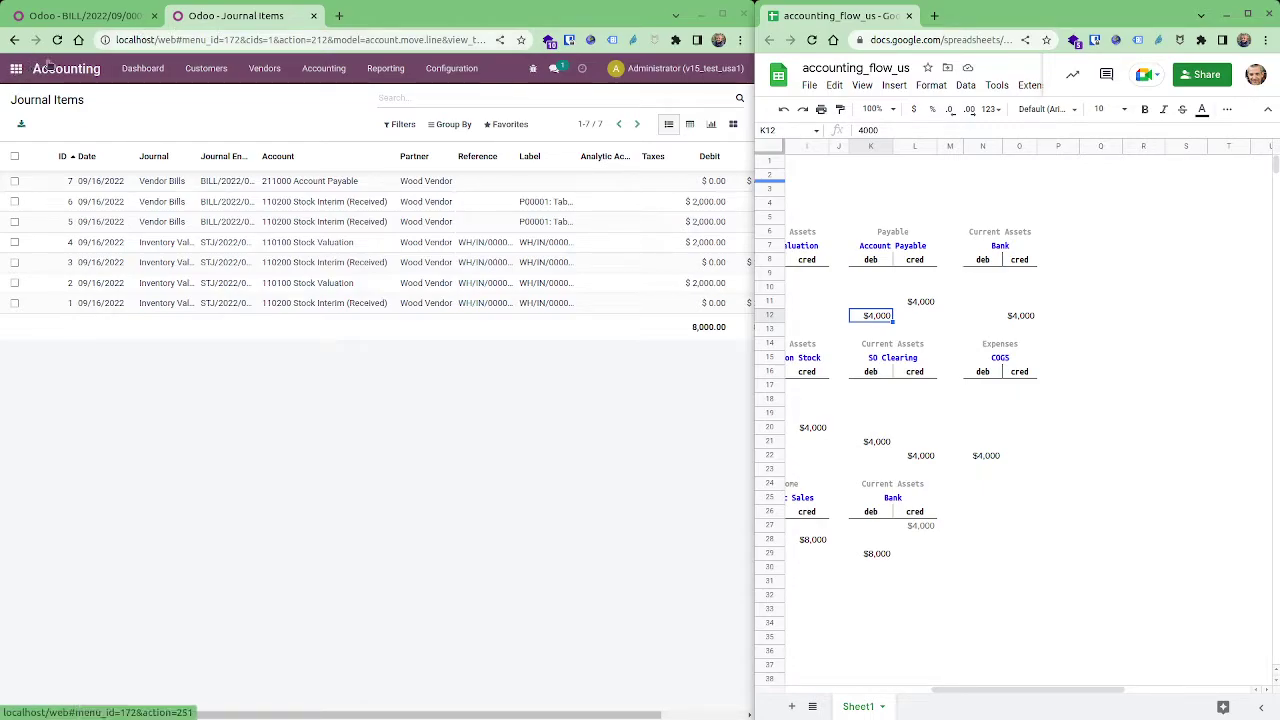
- Register full payment on BILL/2022/09/0001 so it shows In Payment with $0.00 due
left_click(264, 68)
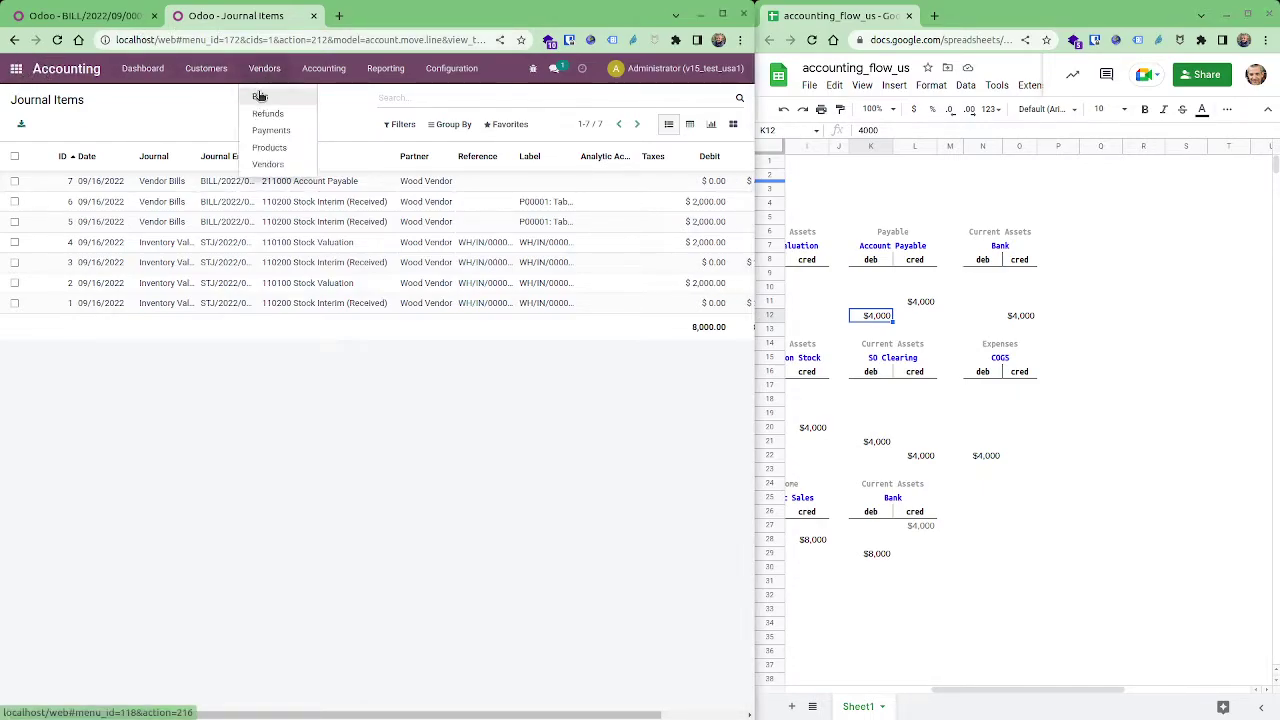
left_click(258, 96)
left_click(117, 181)
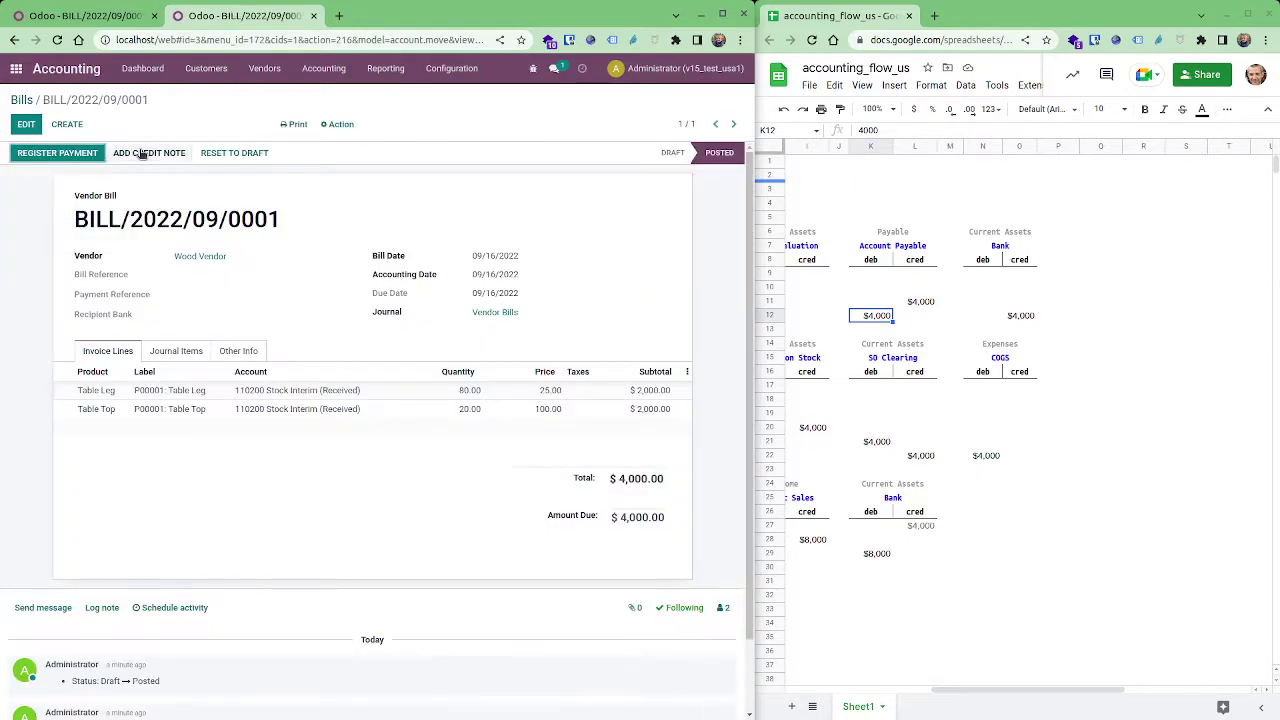
left_click(95, 156)
left_click(95, 220)
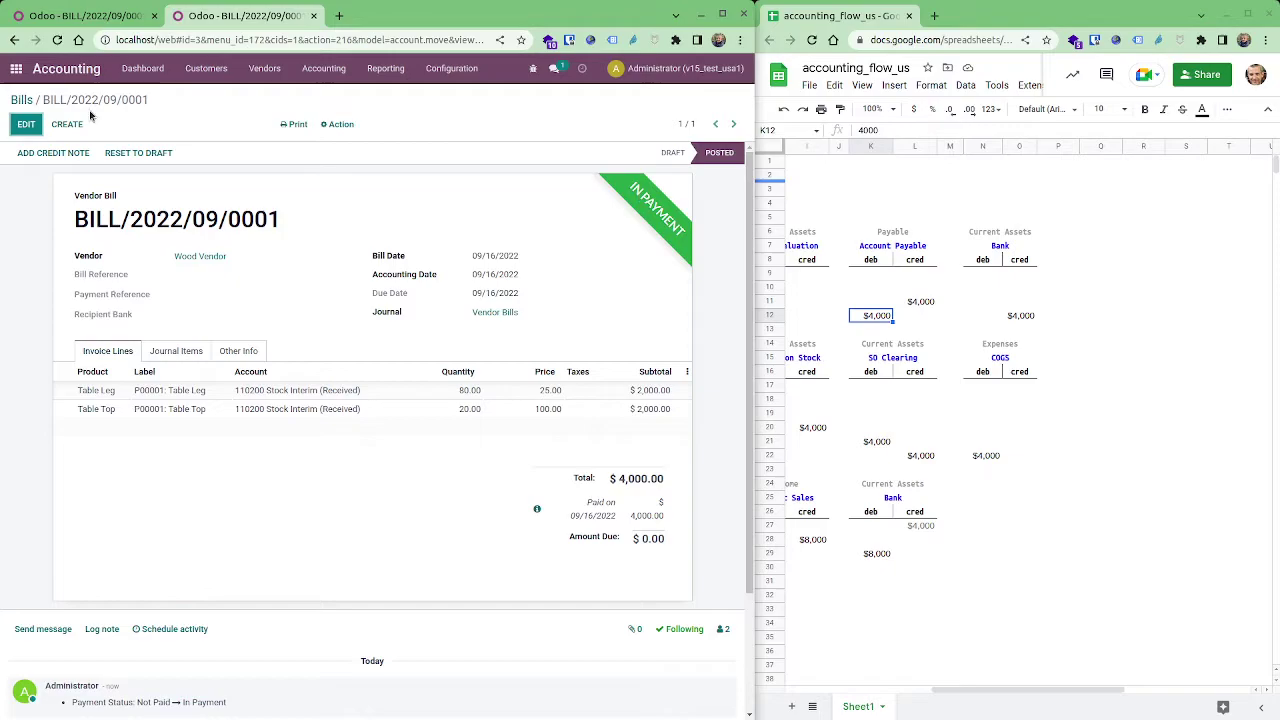
left_click(122, 20)
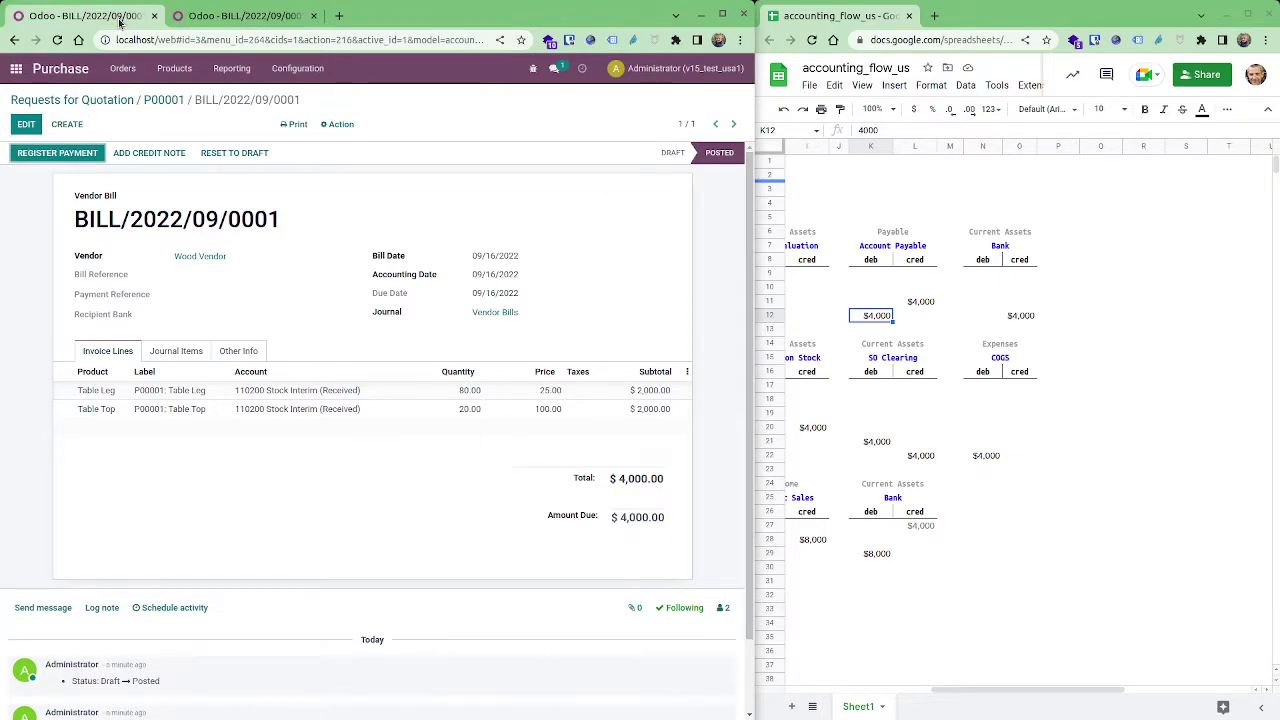
left_click(204, 17)
left_click(316, 78)
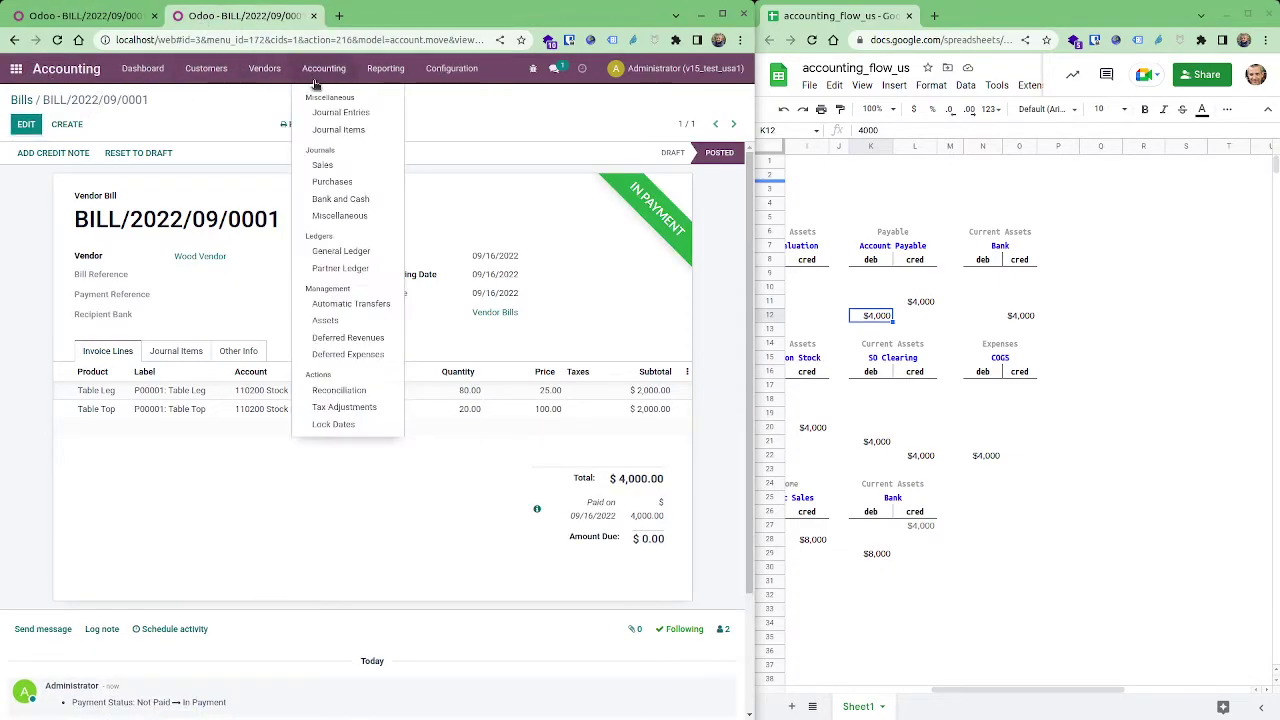
- Show all journal items without the Posted filter, sorted newest first by ID
left_click(325, 129)
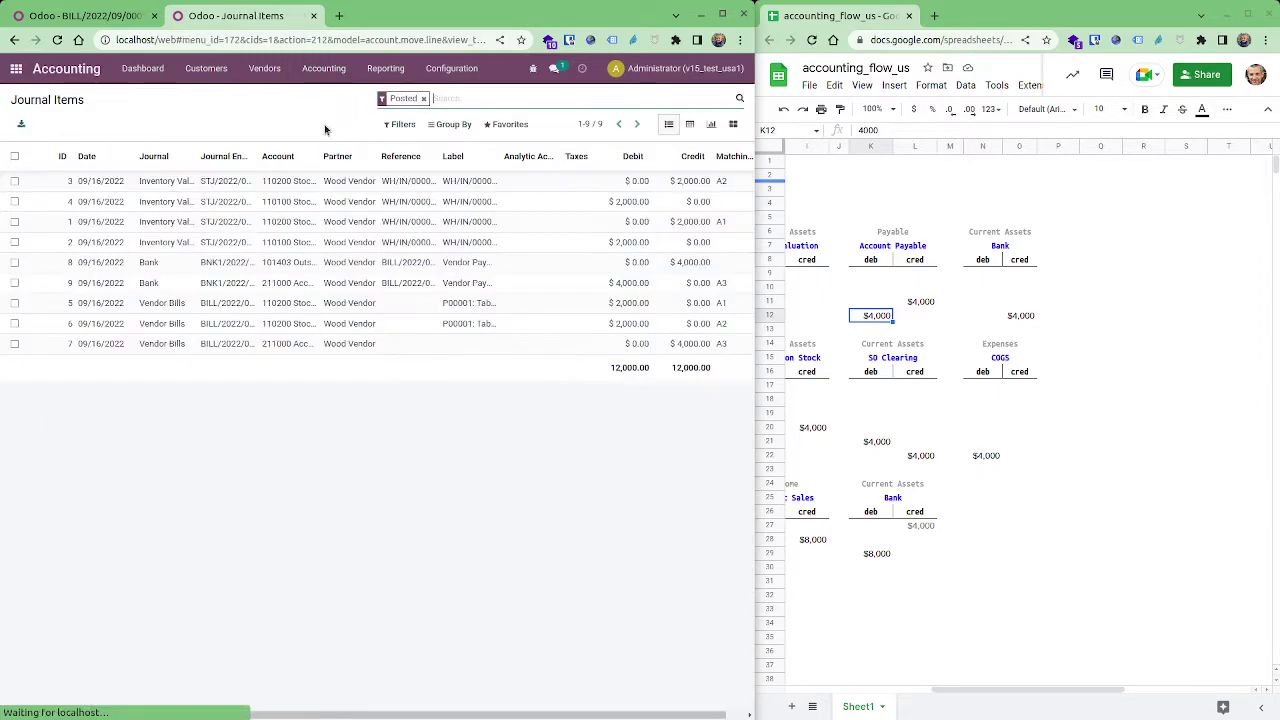
left_click(424, 99)
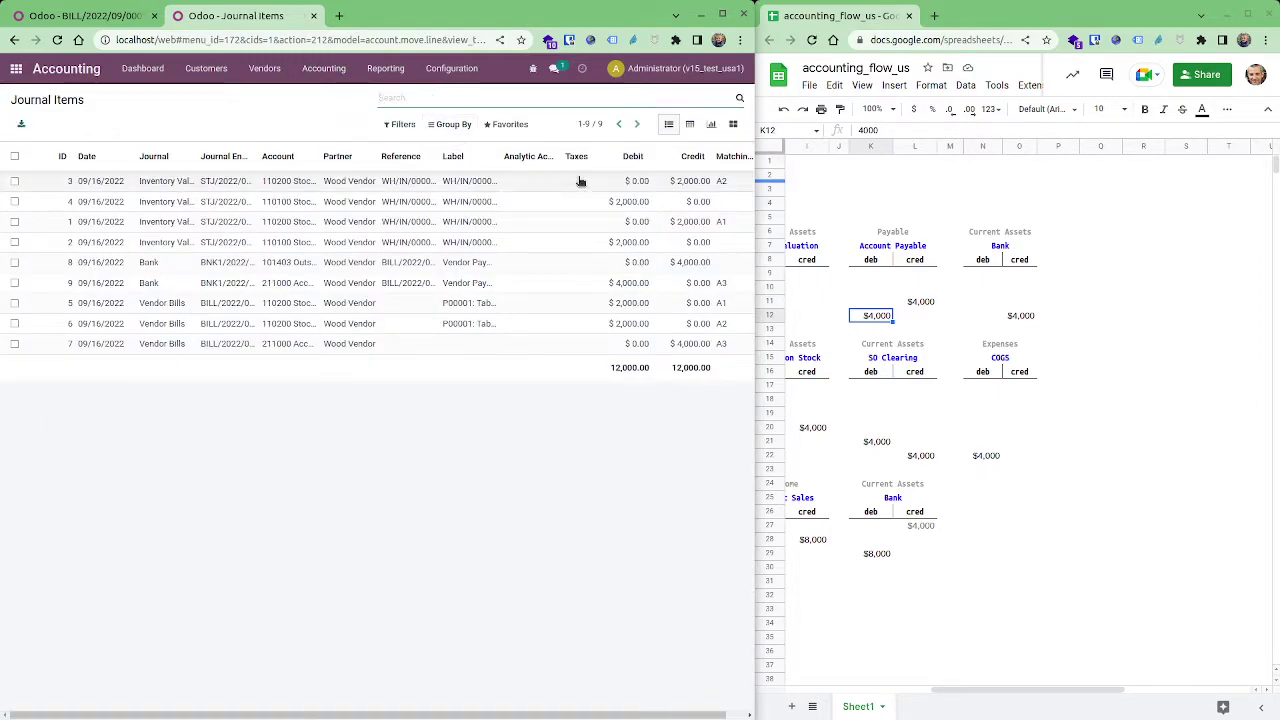
left_click(63, 157)
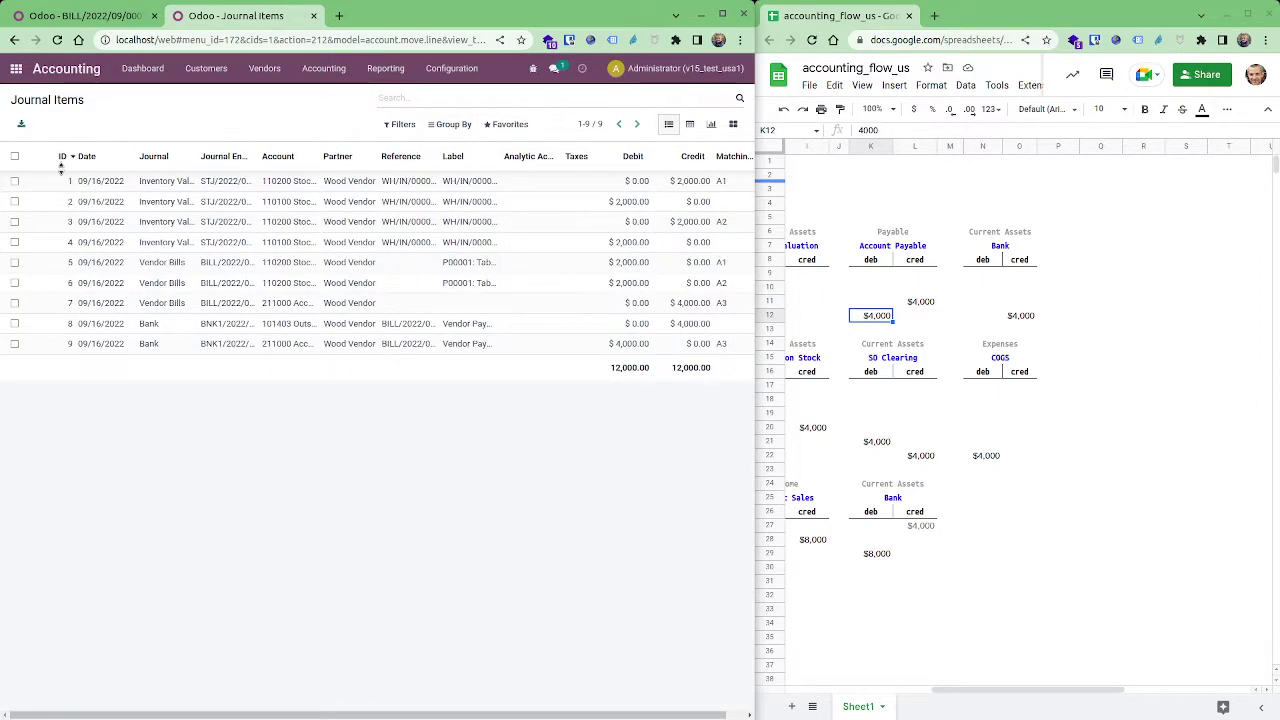
left_click(63, 157)
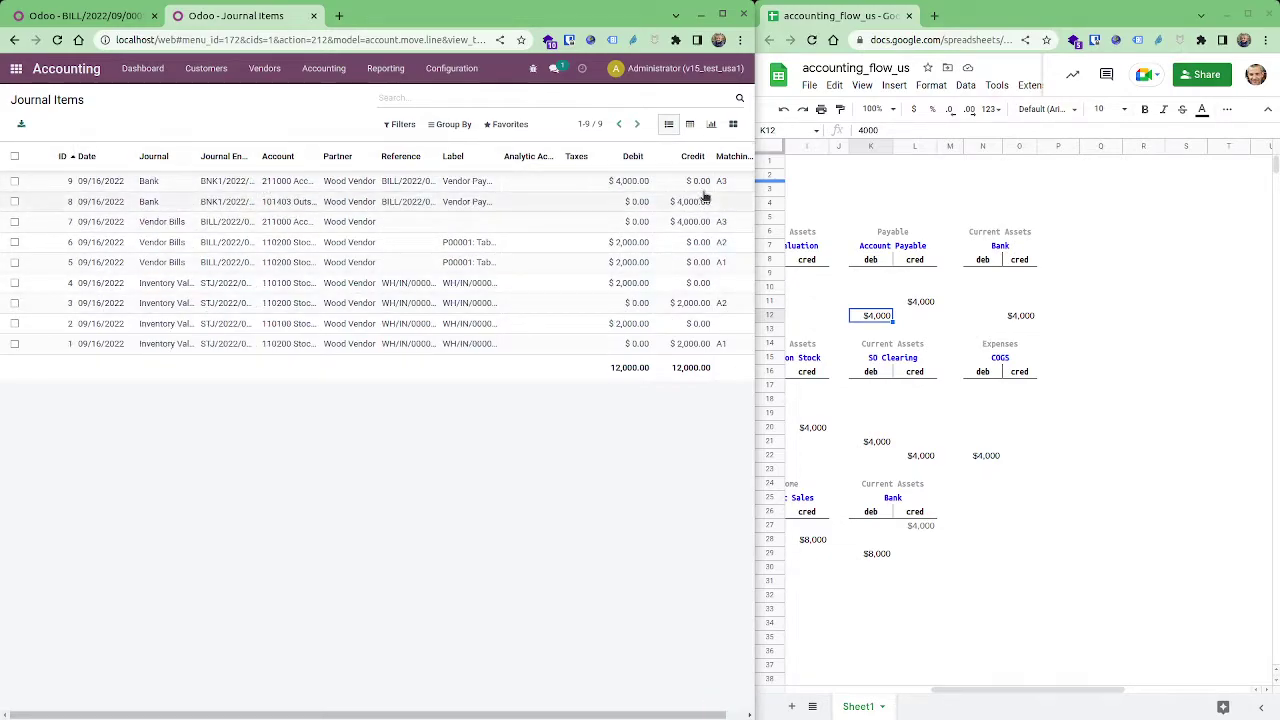
- Check the sum of the legs and tops credits, then start duplicating the Journal Items tab
left_click_drag(1022, 690, 877, 690)
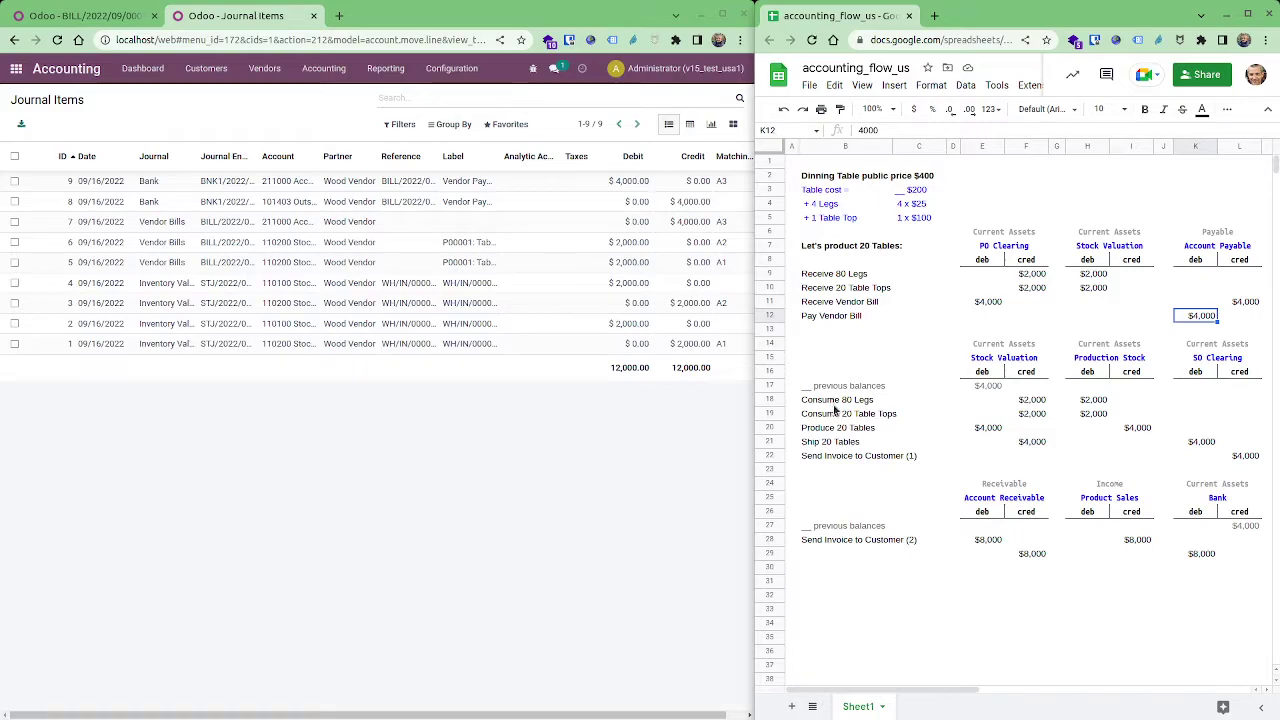
mouse_move(1040, 400)
left_mouse_down()
mouse_move(1038, 428)
mouse_move(1036, 414)
left_mouse_up()
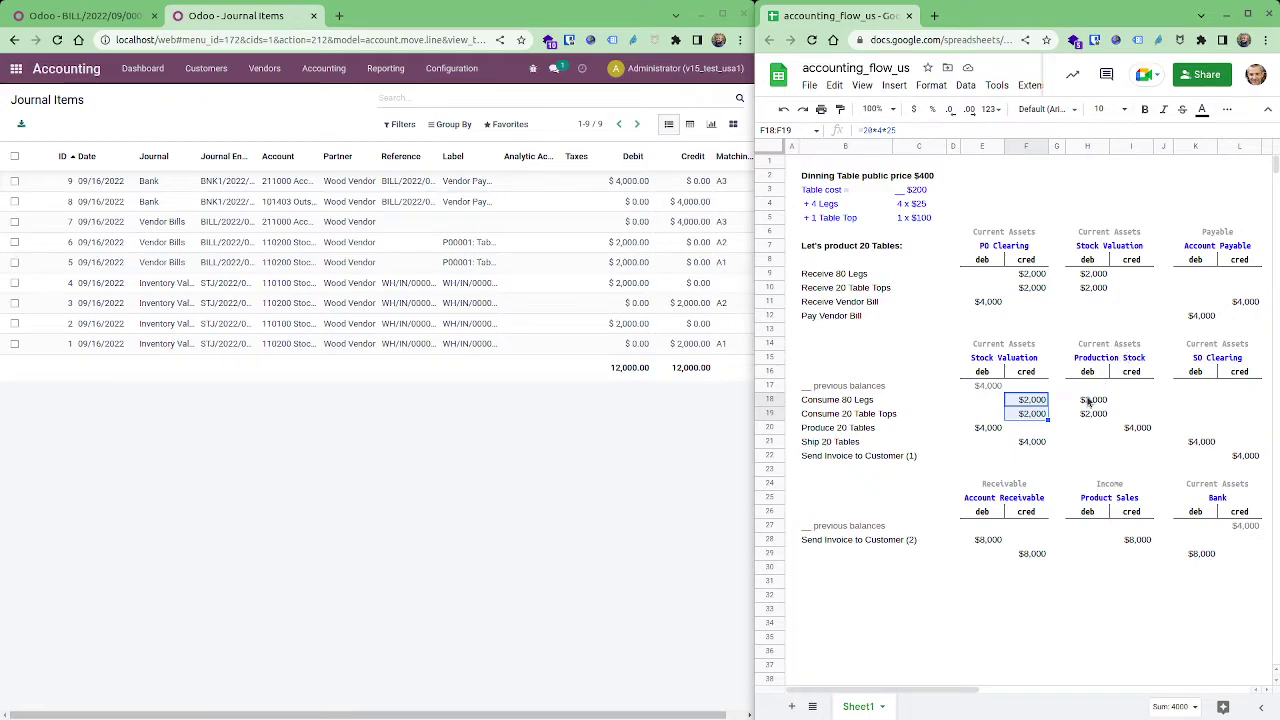
right_click(262, 17)
- Duplicate the Journal Items tab and open the Inventory Locations list via the menu search
left_click(300, 113)
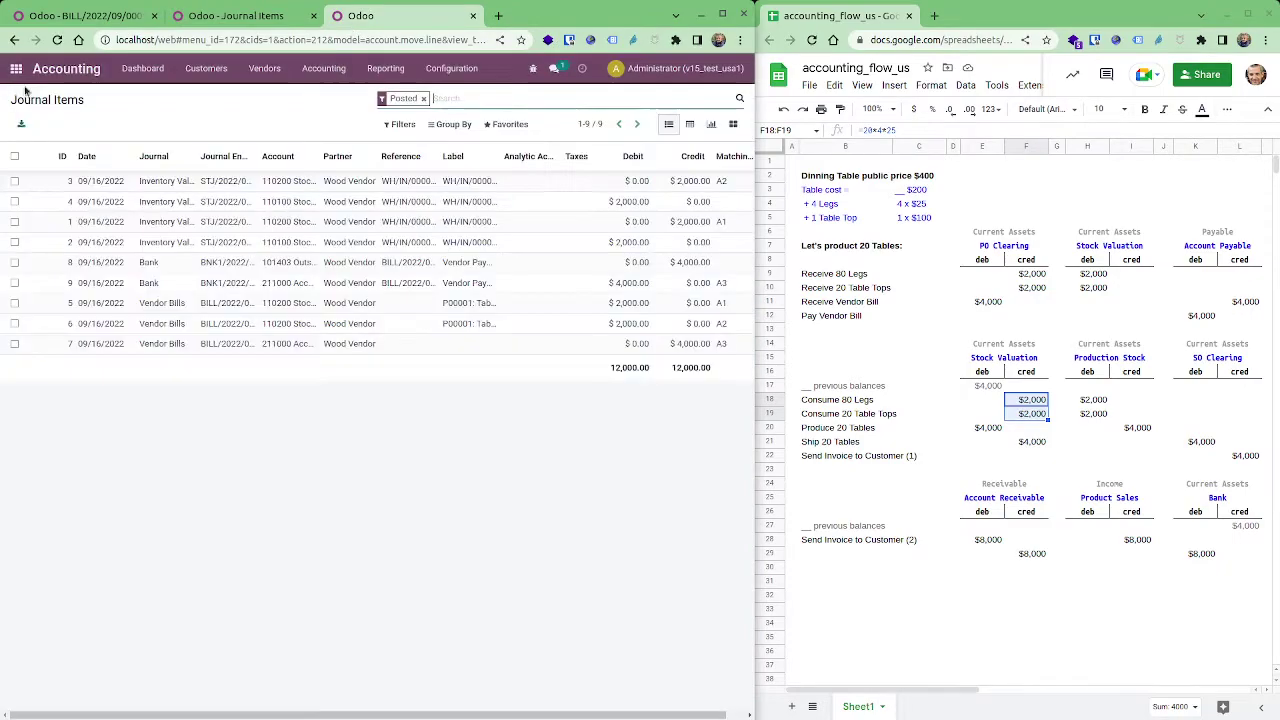
left_click(16, 68)
type("prod")
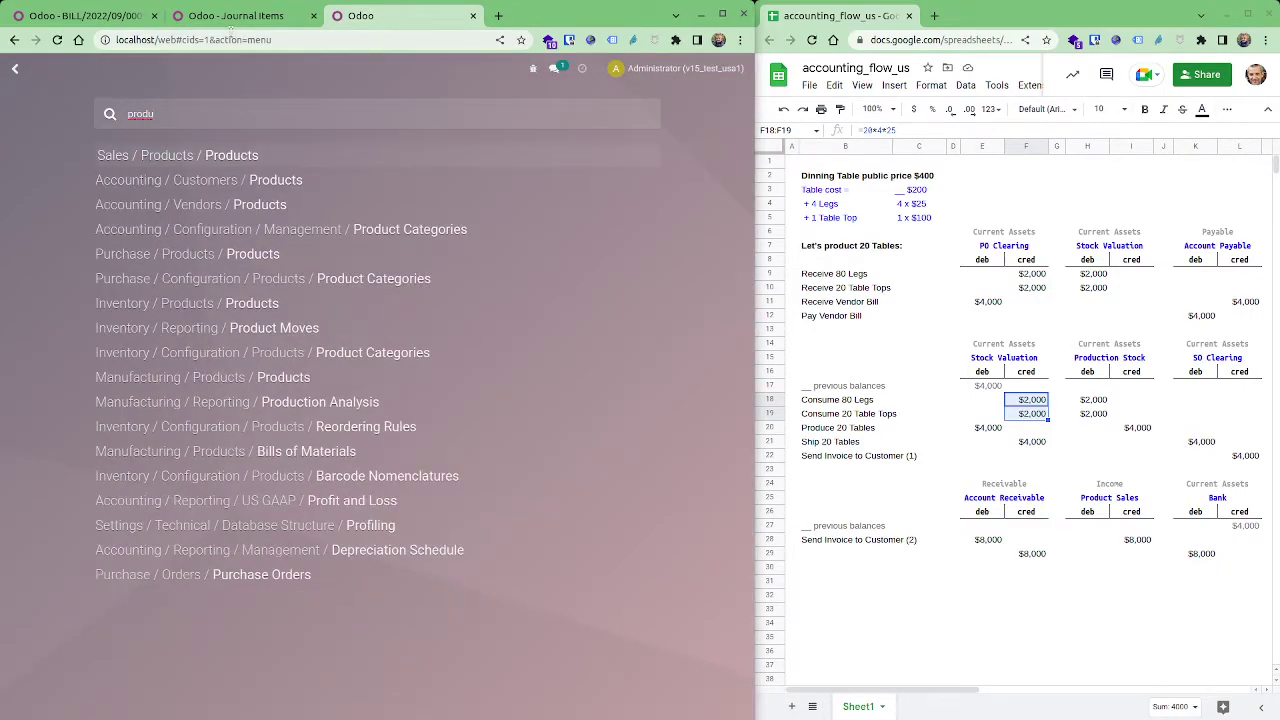
type("u")
key("BackSpace")
key("BackSpace")
key("BackSpace")
key("BackSpace")
key("BackSpace")
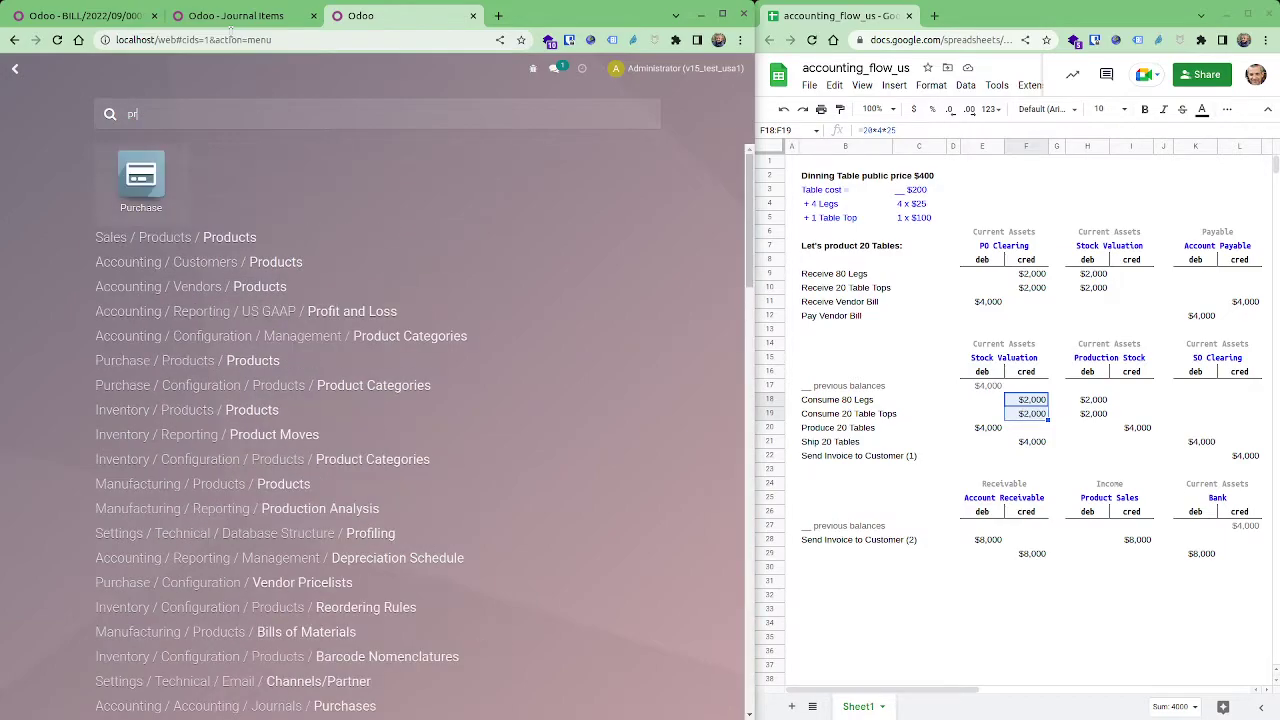
type("locatio")
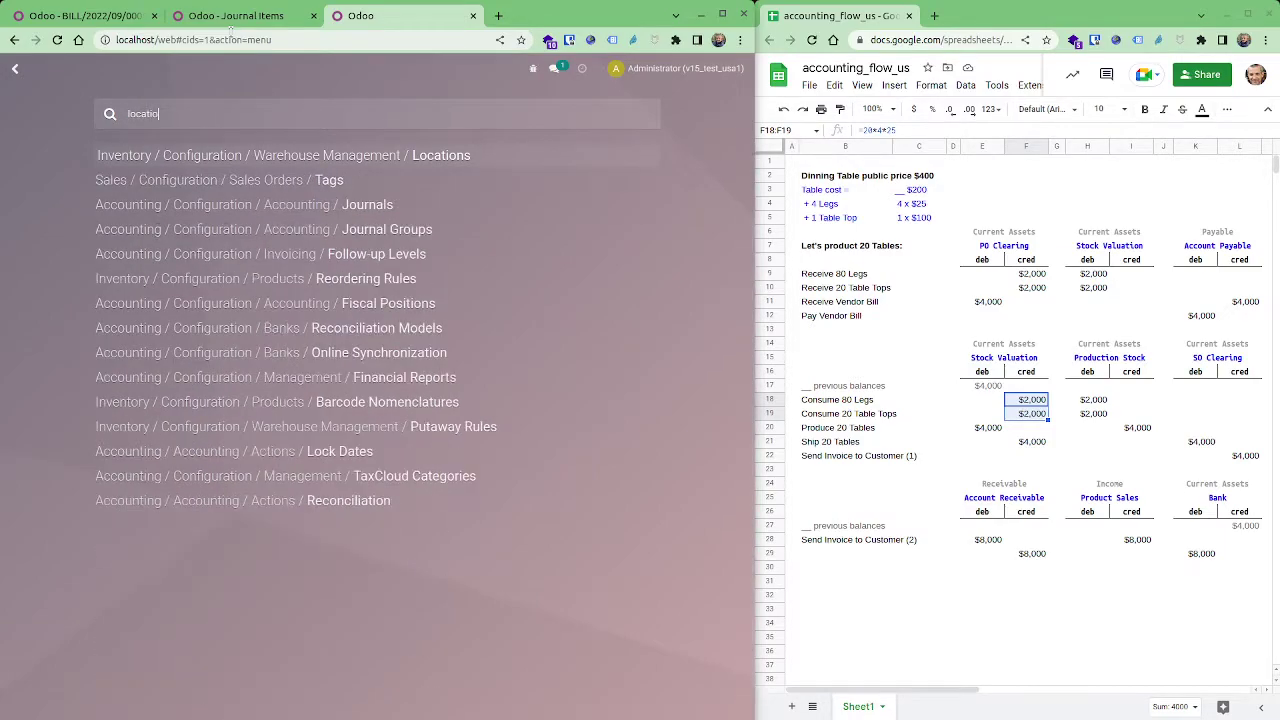
key("Return")
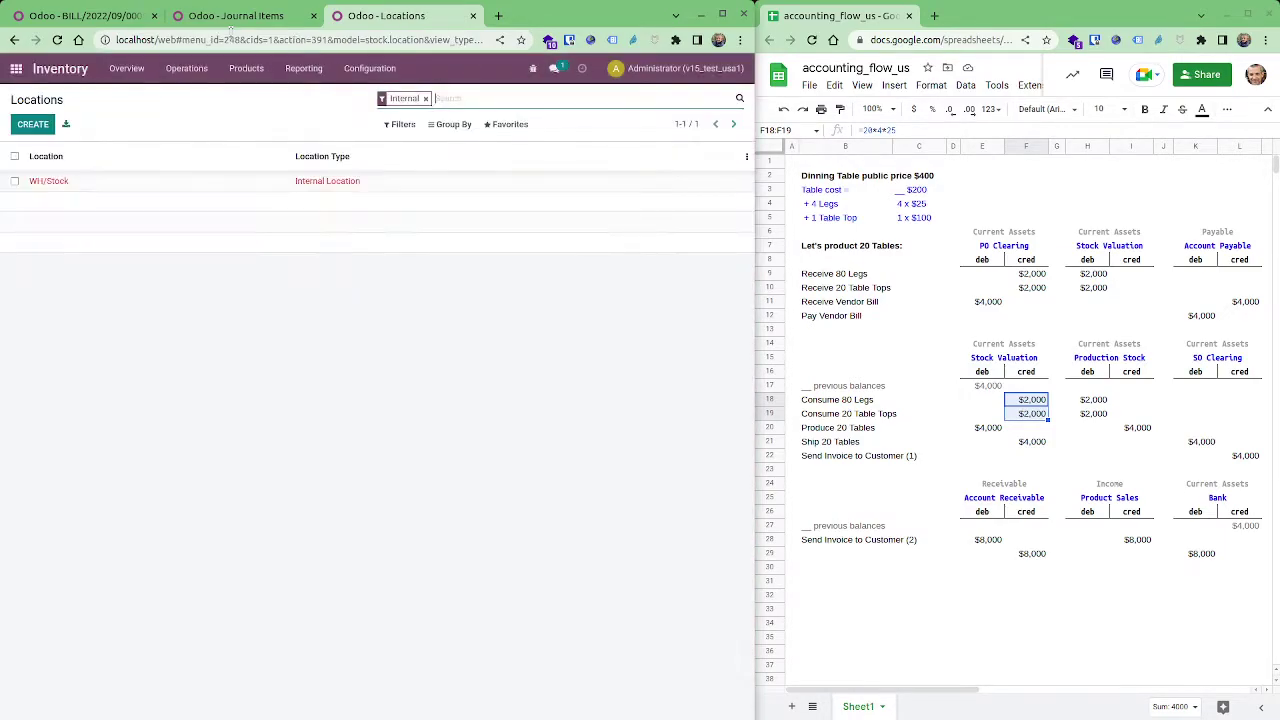
- Confirm Virtual Locations/Production posts to 110400 Production Stock, then go to the Inventory Overview
left_click(323, 181)
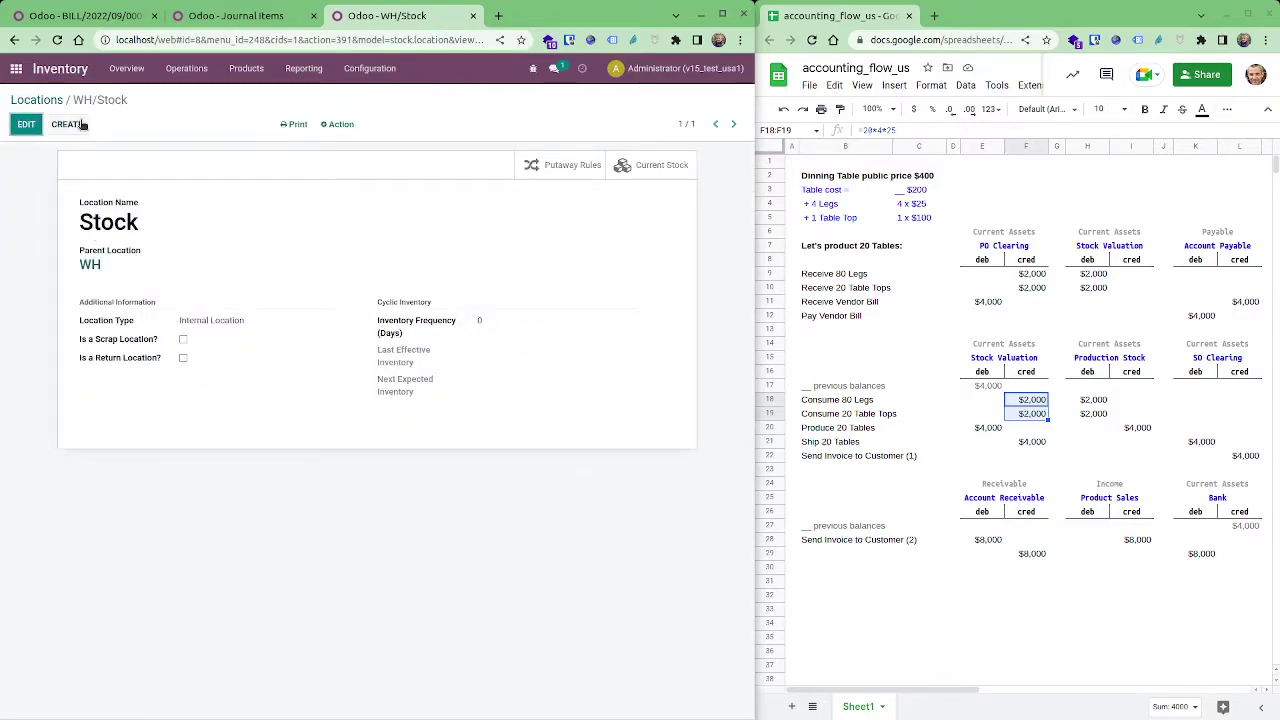
left_click(48, 100)
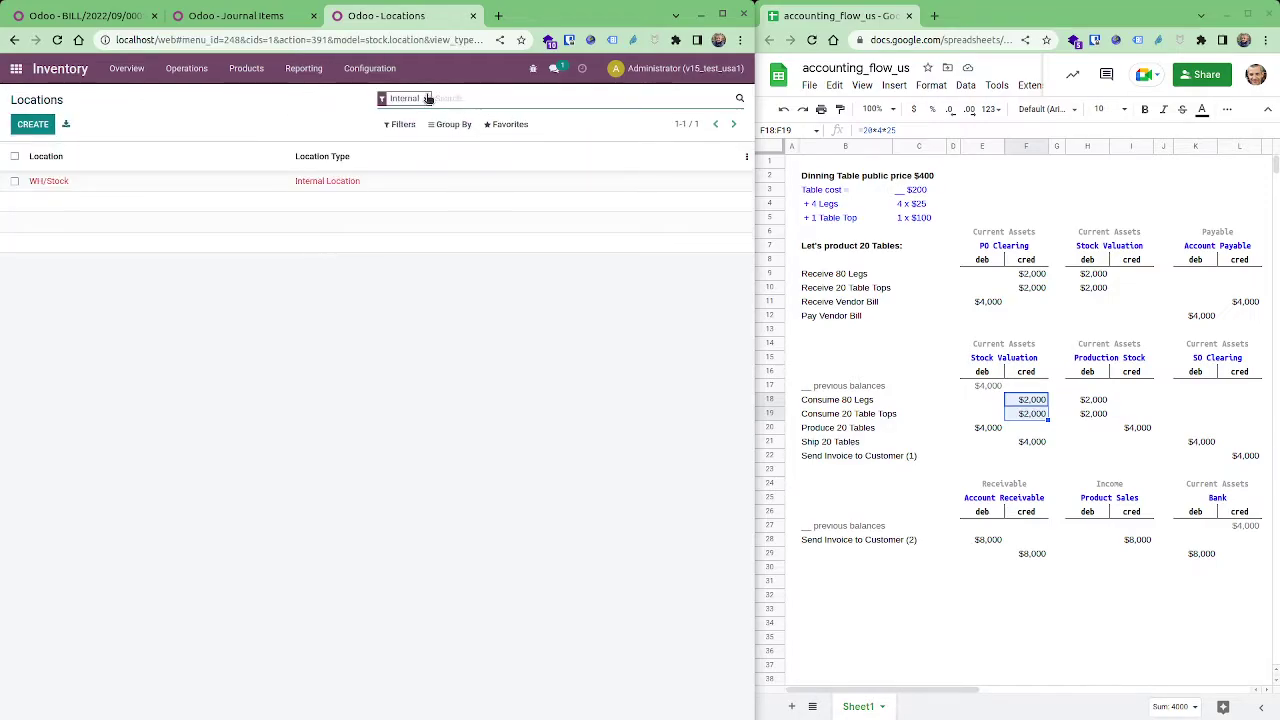
key("BackSpace")
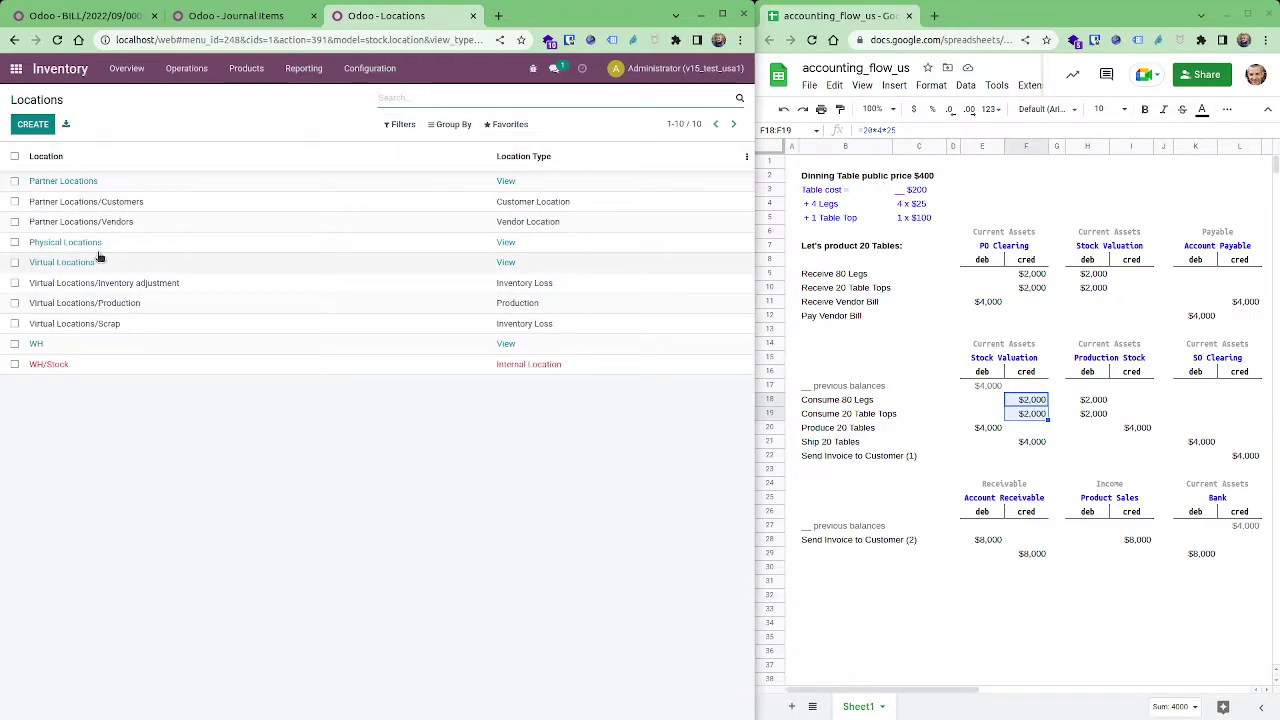
left_click(118, 303)
left_click(508, 323)
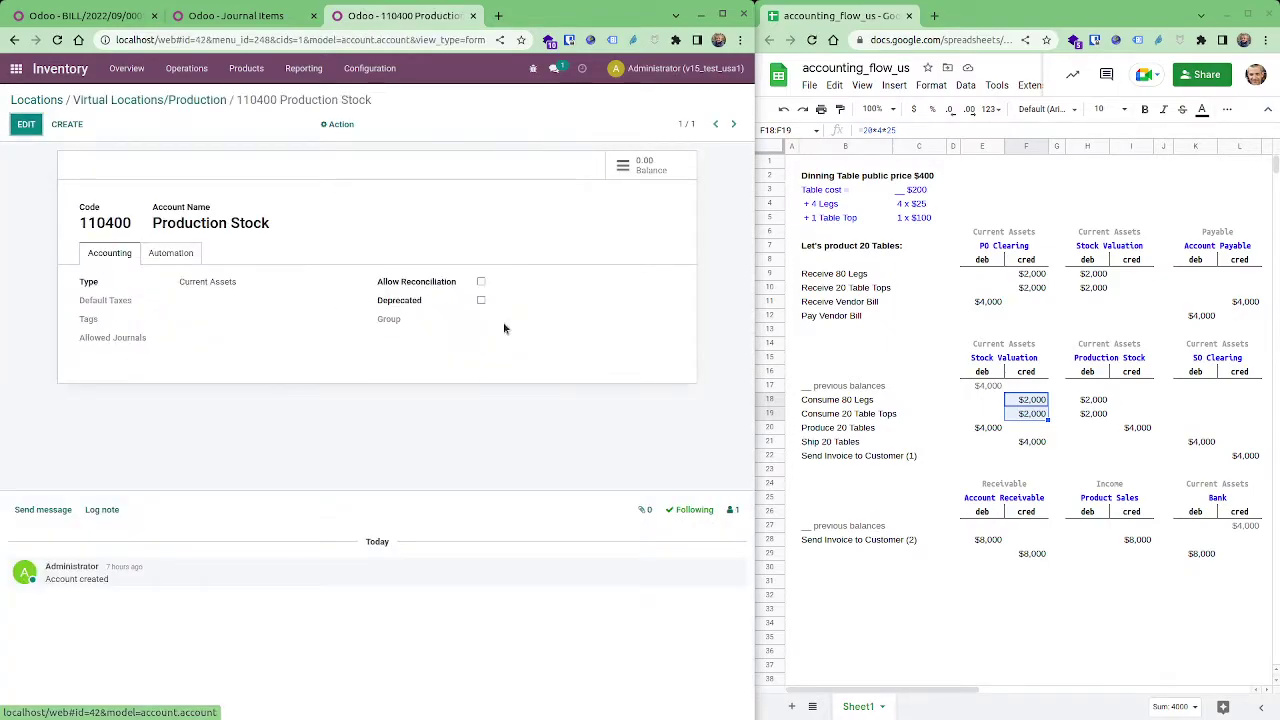
left_click(140, 99)
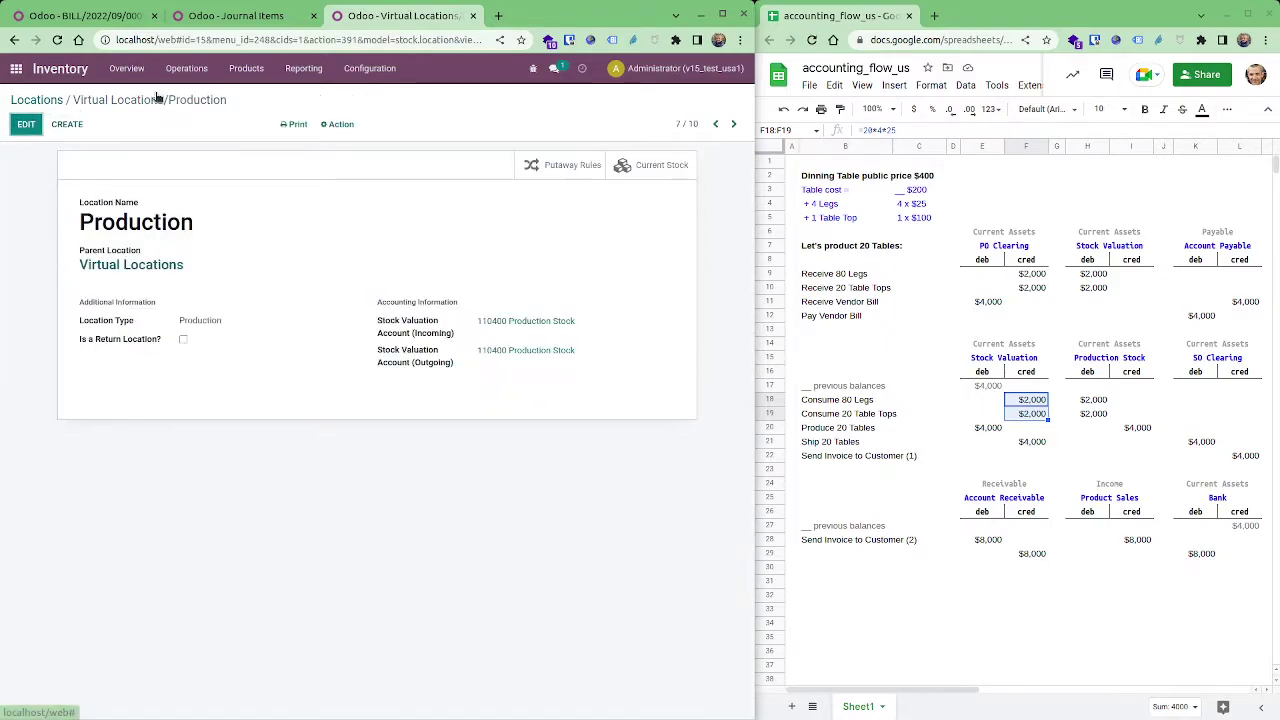
left_click(36, 100)
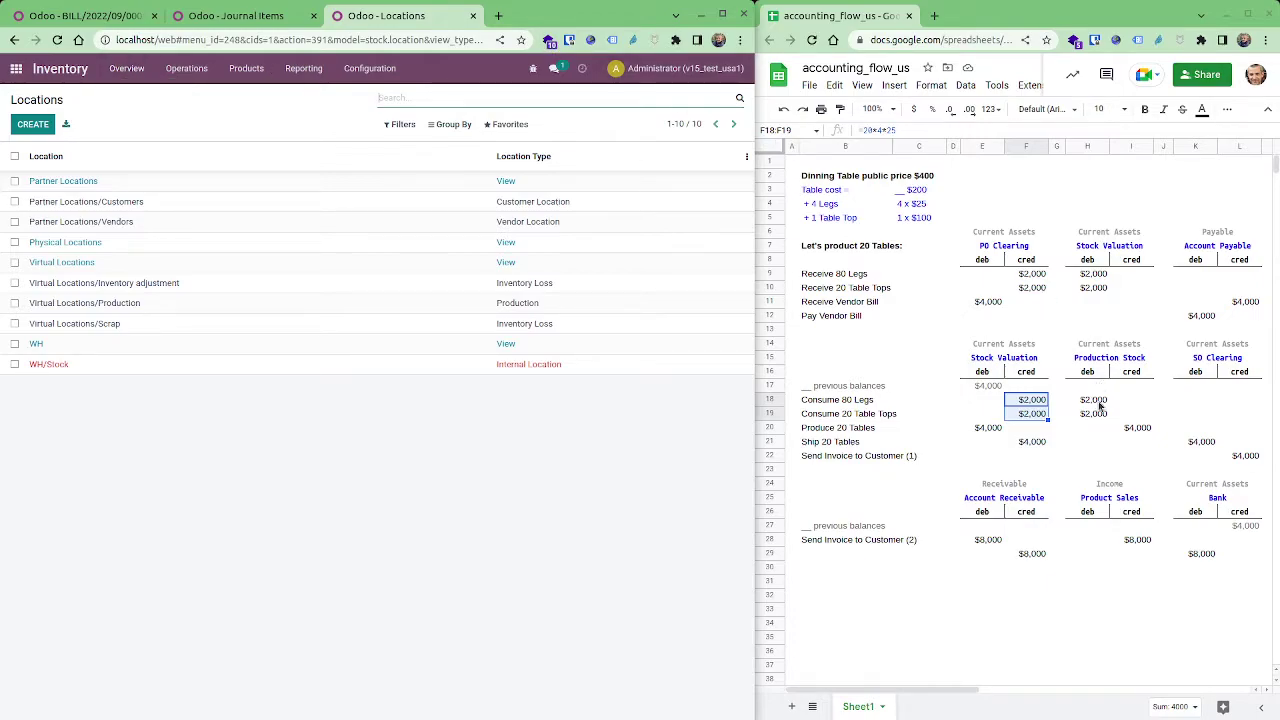
left_click(133, 68)
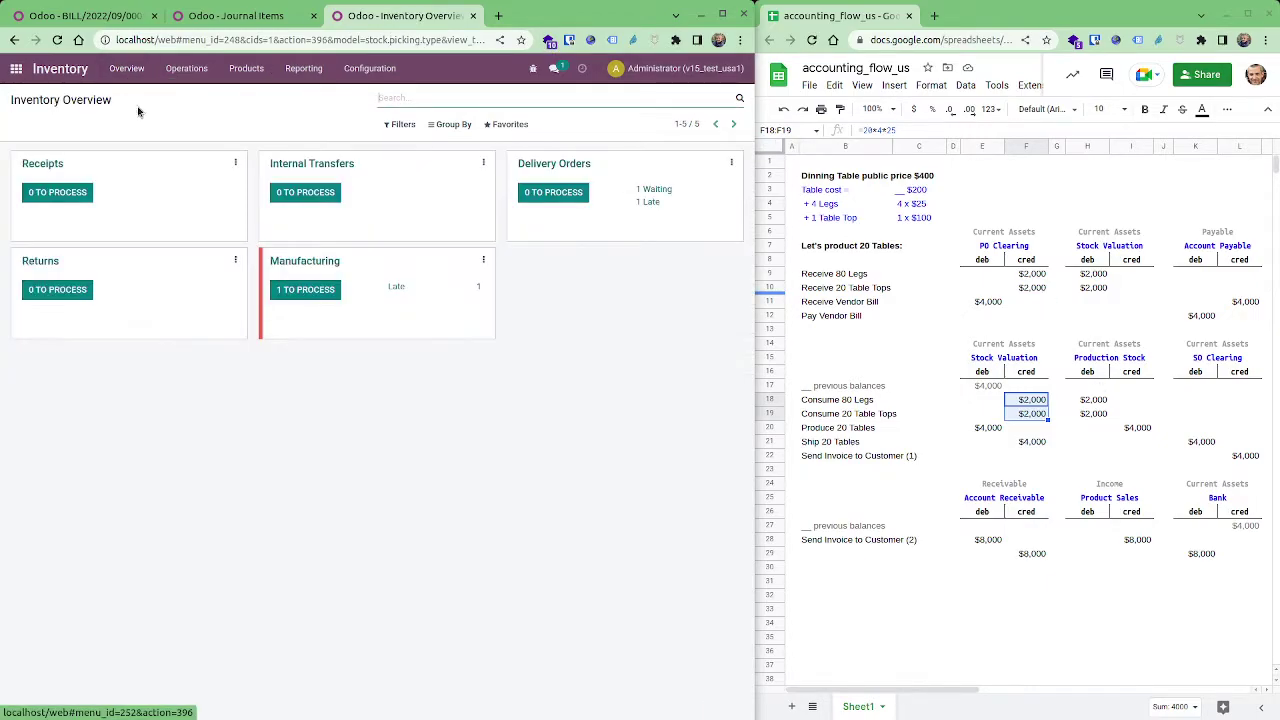
- Mark WH/MO/00001 done, producing all 20 Tables, and return to the Journal Items tab
left_click(16, 68)
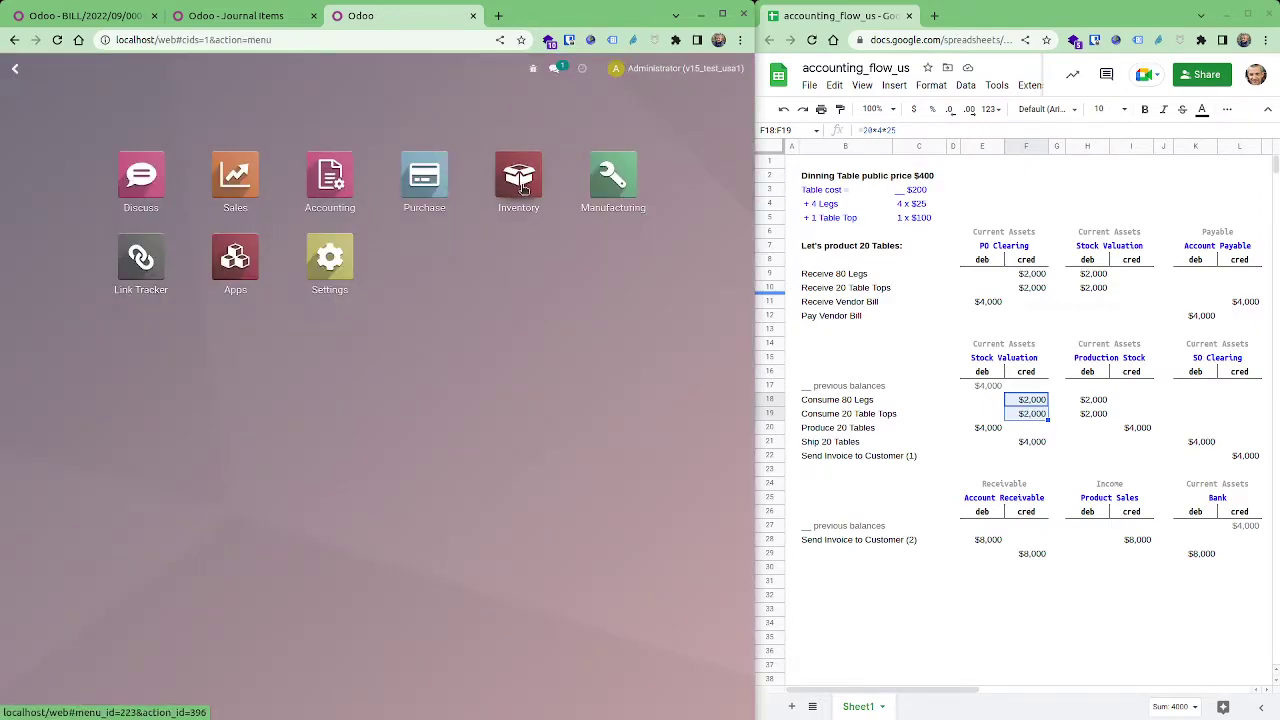
left_click(626, 198)
left_click(141, 184)
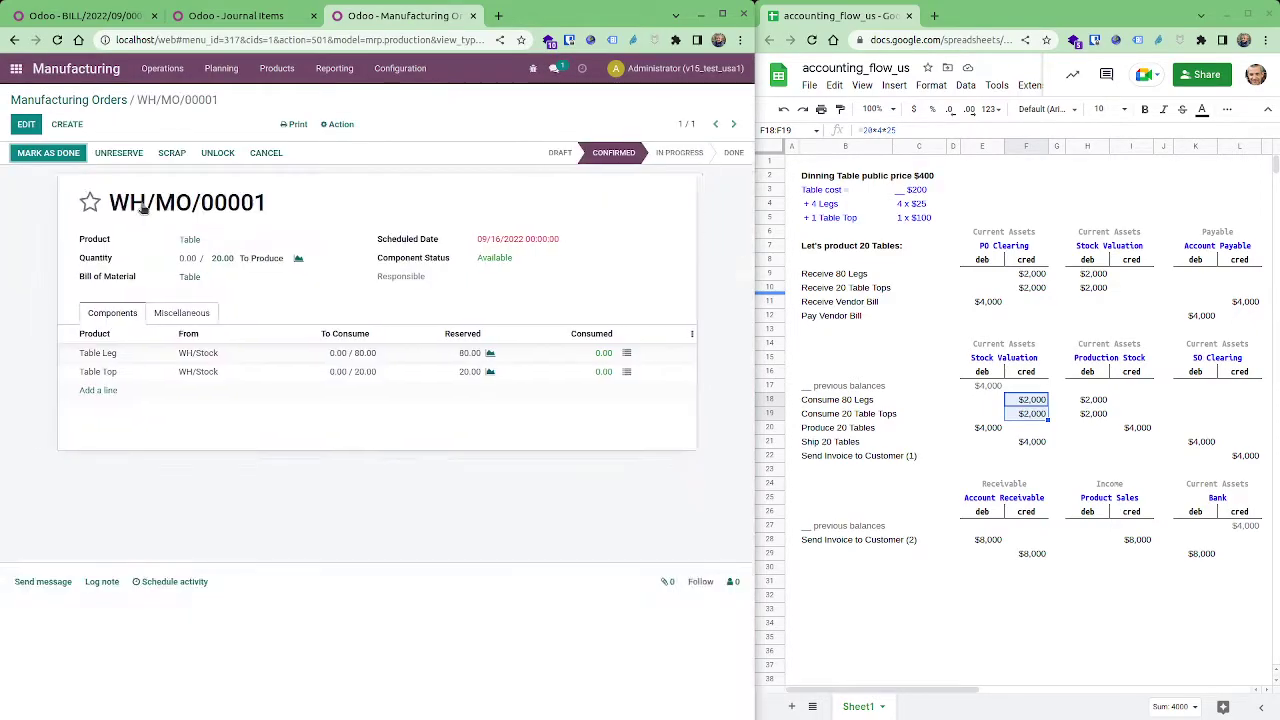
left_click(38, 153)
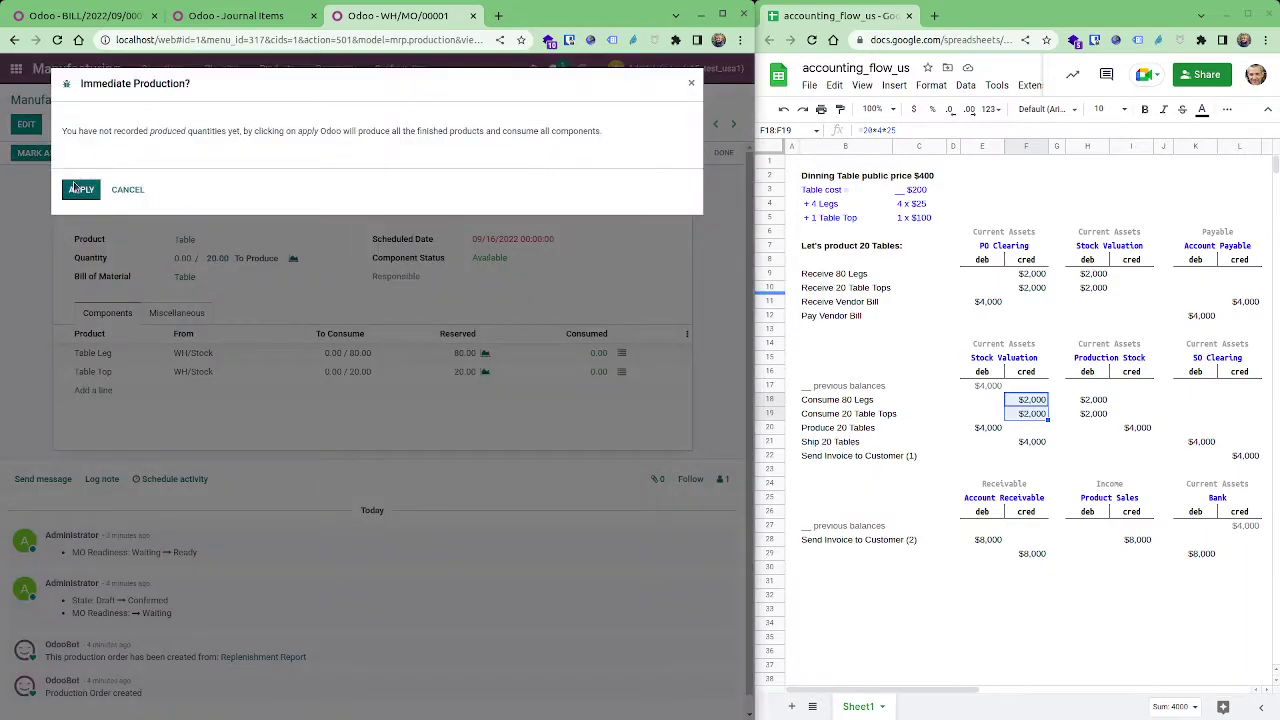
left_click(76, 189)
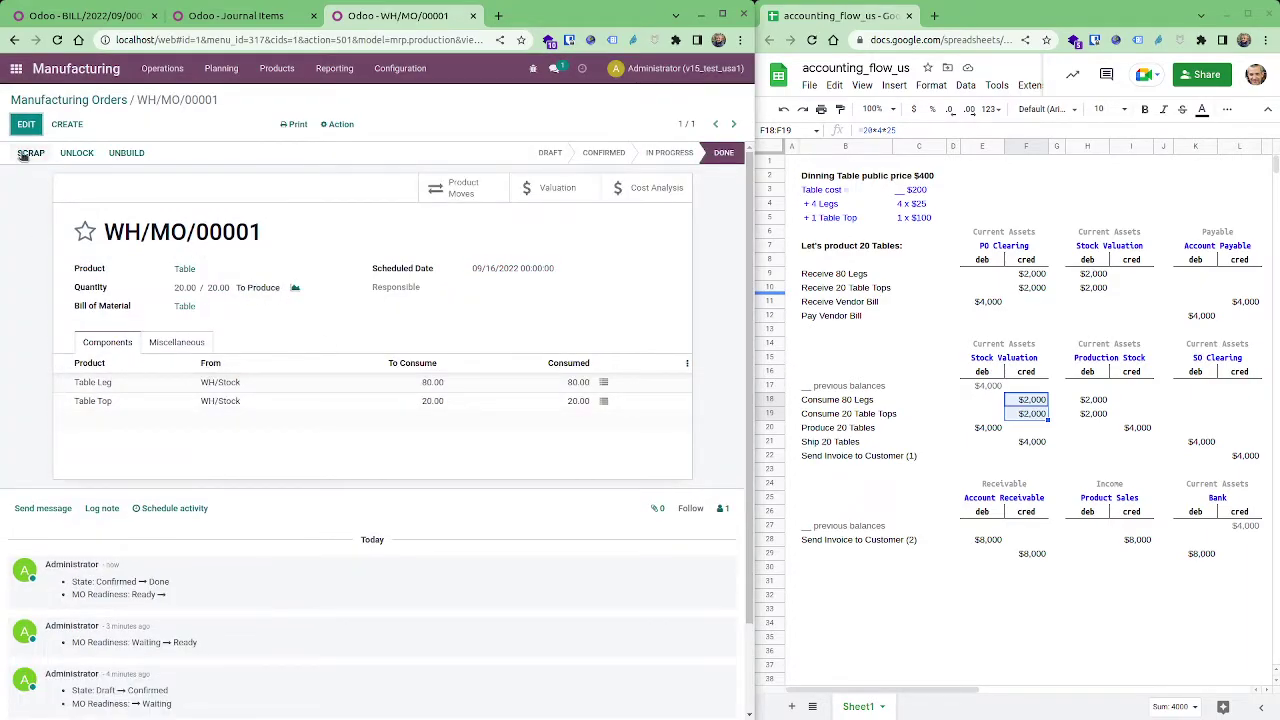
left_click(227, 26)
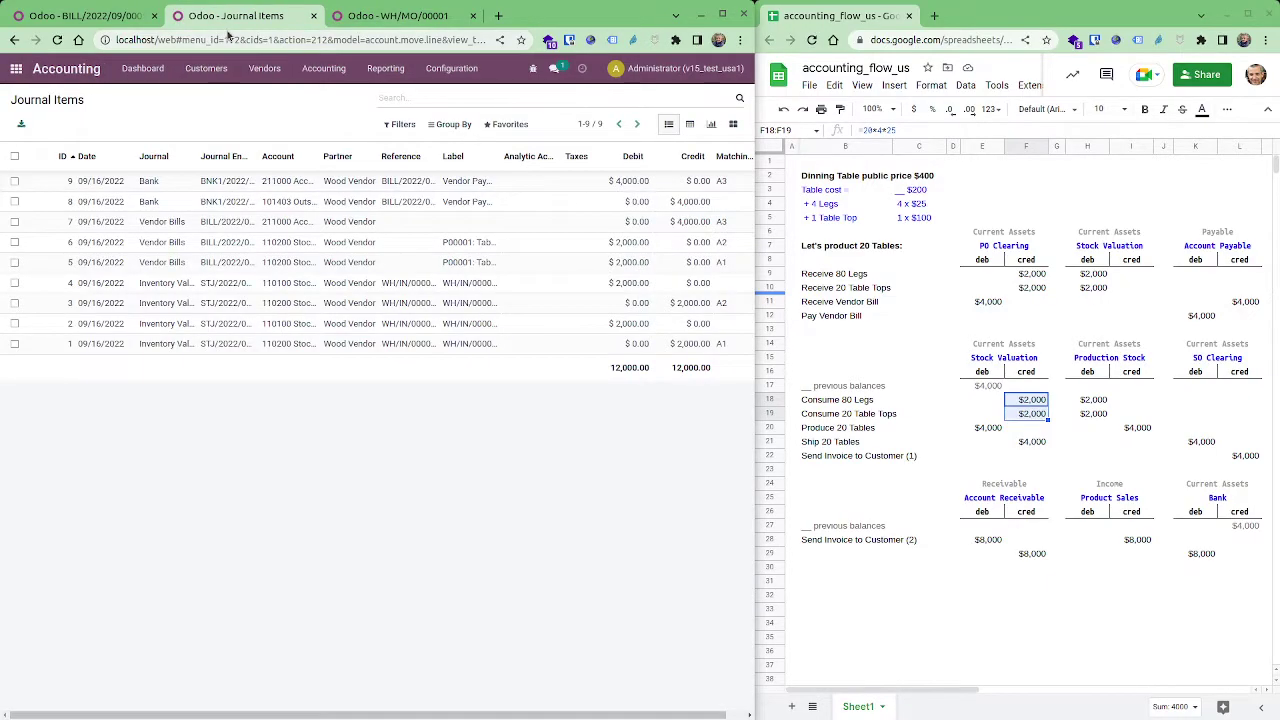
- Reload Journal Items to show the six WH/MO/00001 entries, then widen the Account column
left_click(670, 125)
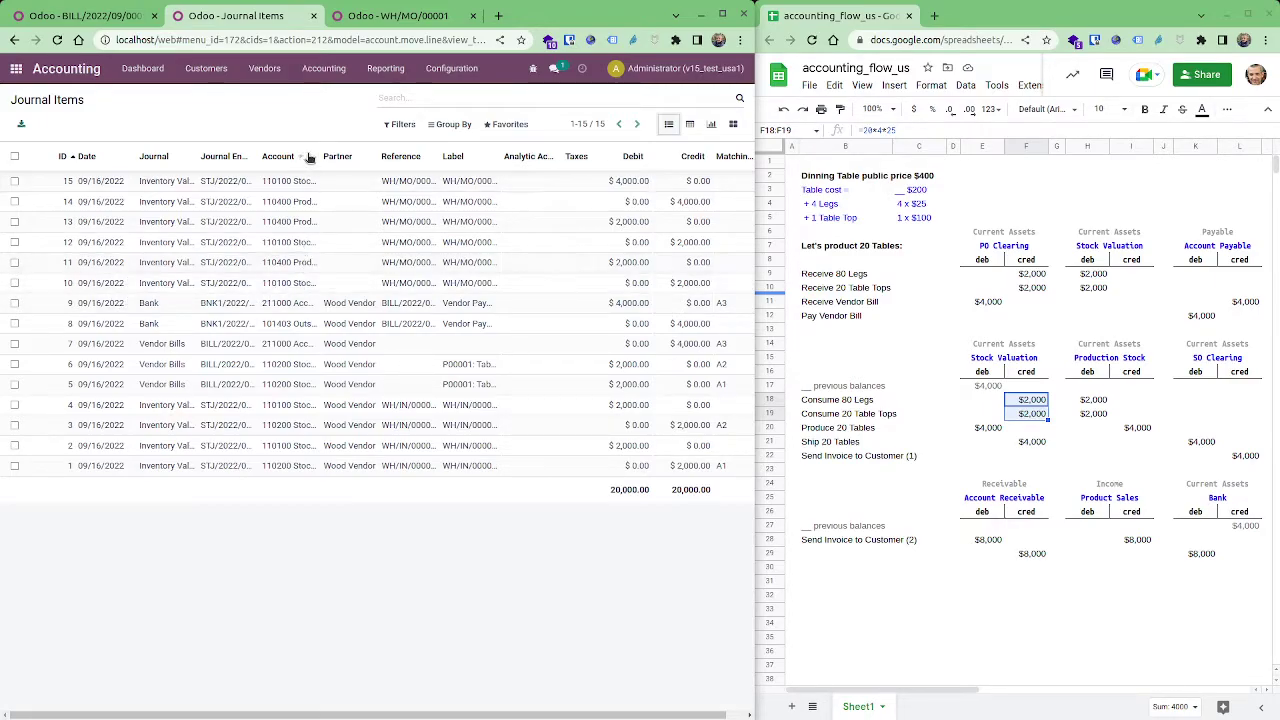
left_click_drag(316, 155, 346, 156)
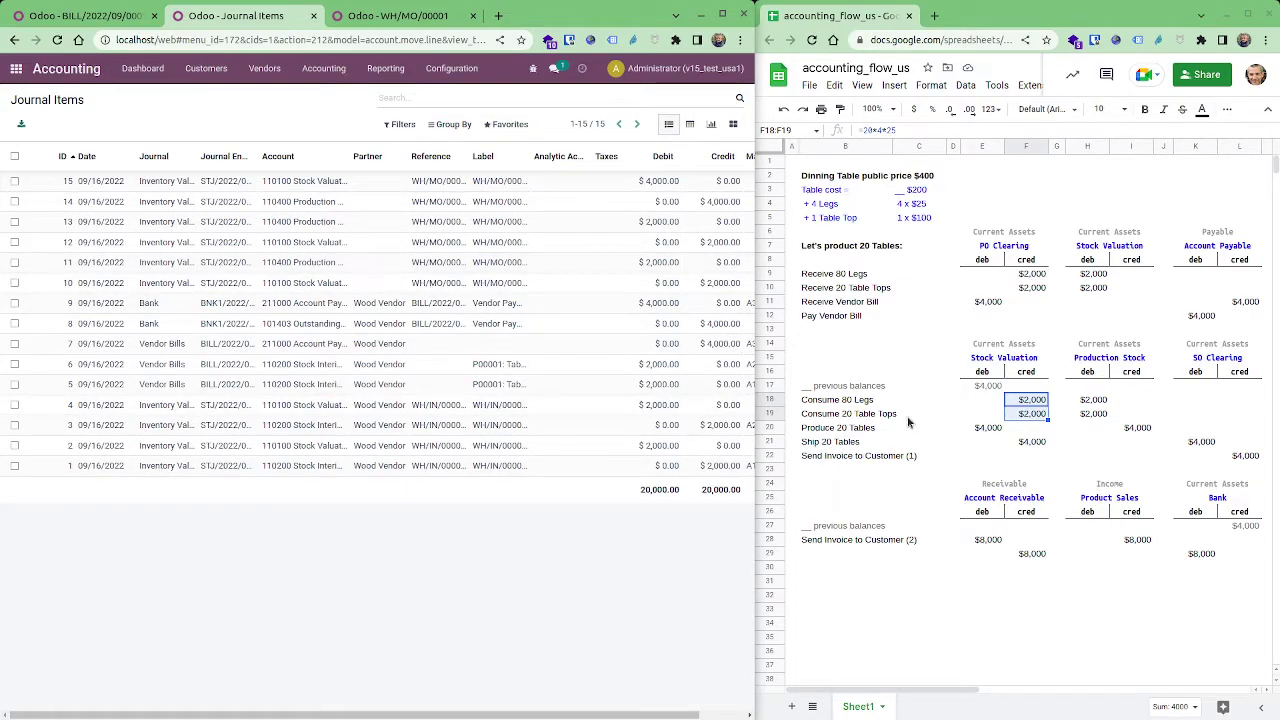
left_click(1087, 402)
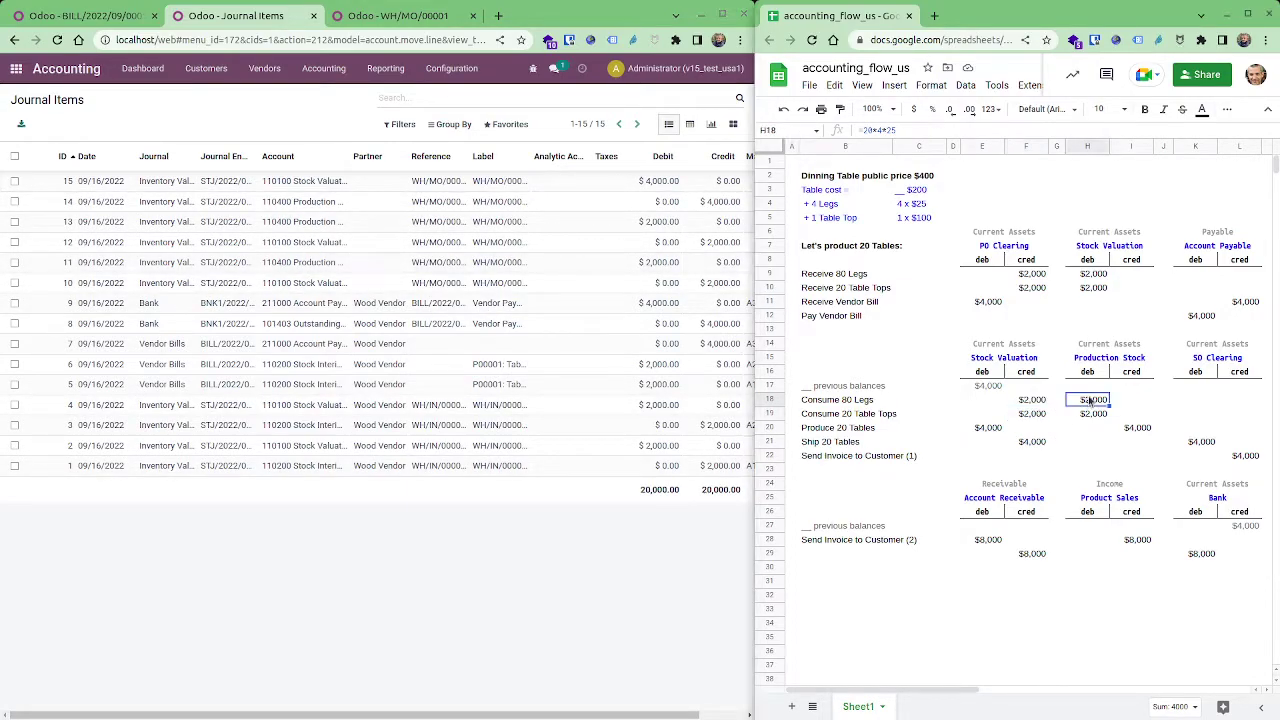
- Review the sheet's consume-legs and Produce 20 Tables $4,000 Stock Valuation and Production Stock entries
left_click(1035, 400)
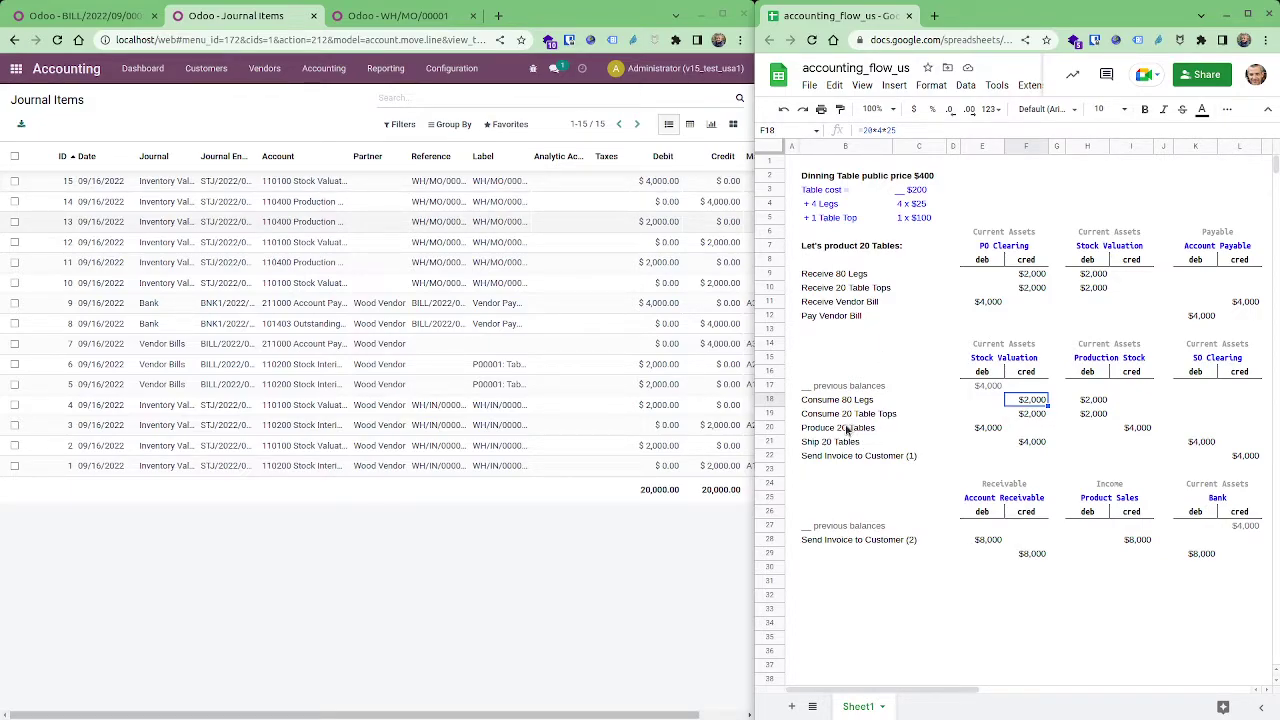
left_click(985, 430)
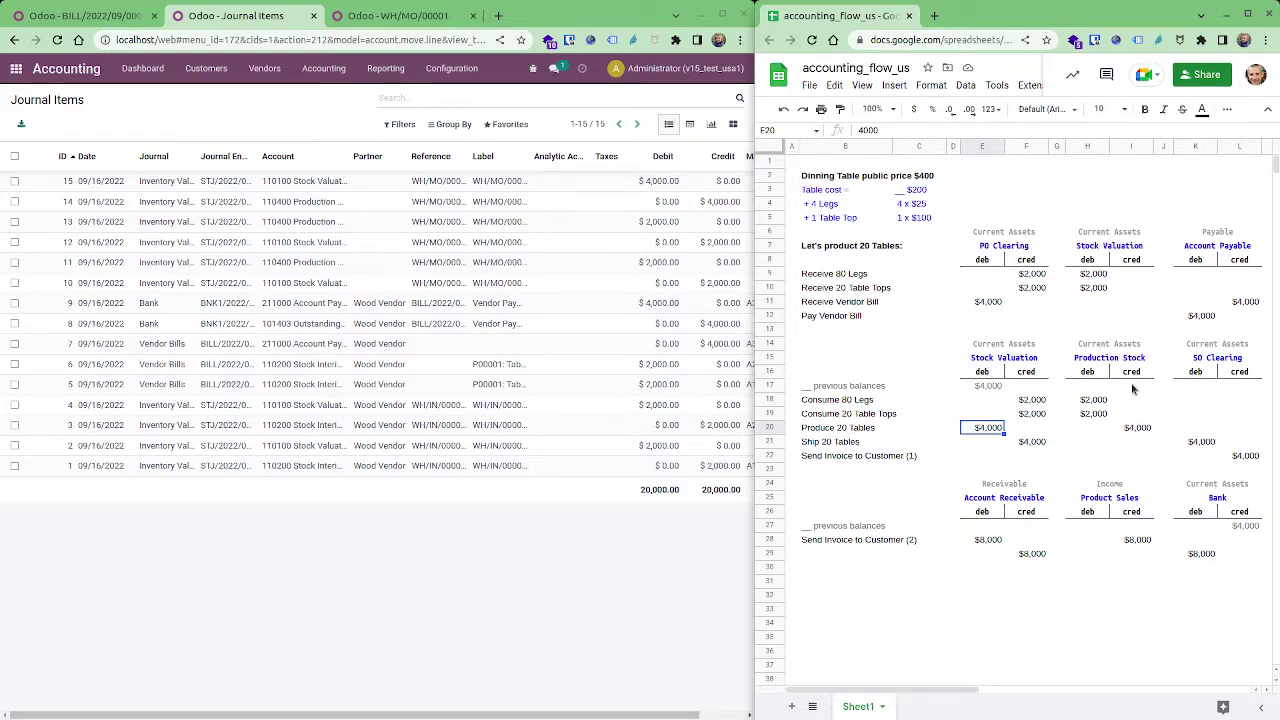
left_click(1135, 430)
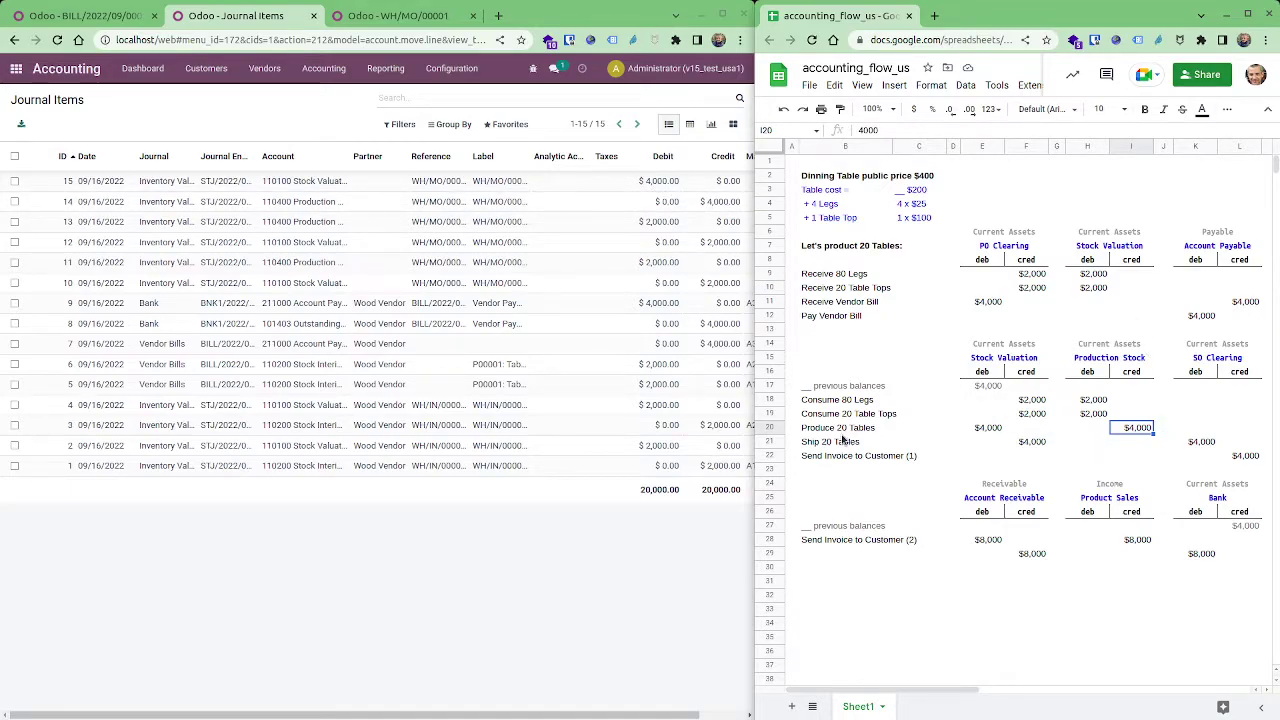
left_click(810, 430)
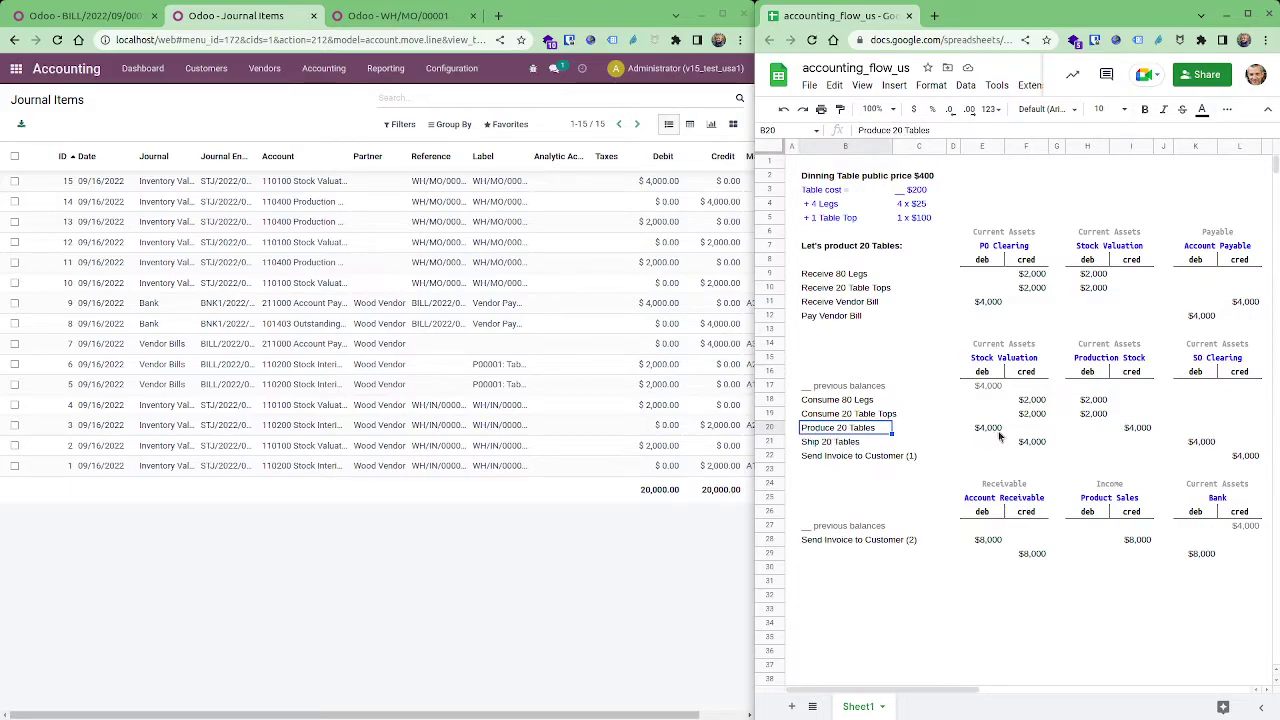
left_click(999, 431)
left_click(1146, 434)
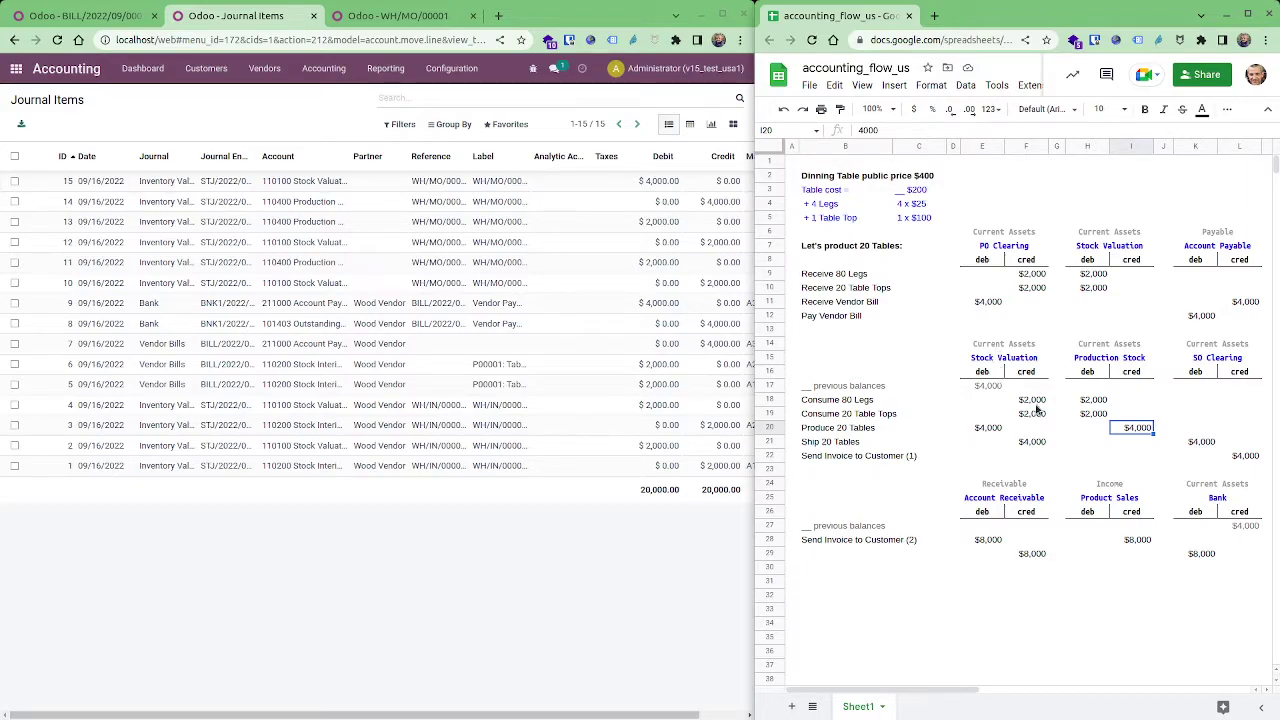
- Check the $4,000 credit in F21 for Ship 20 Tables, then return to Odoo
left_click(838, 447)
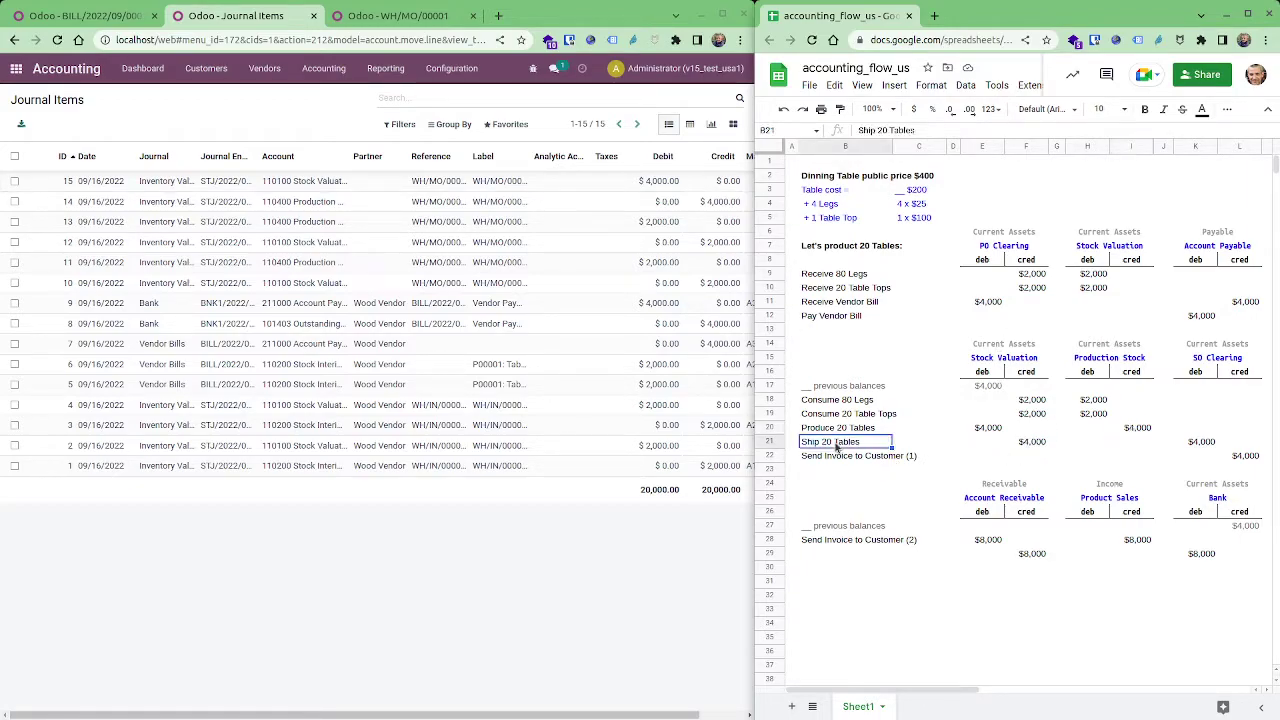
left_click(1044, 446)
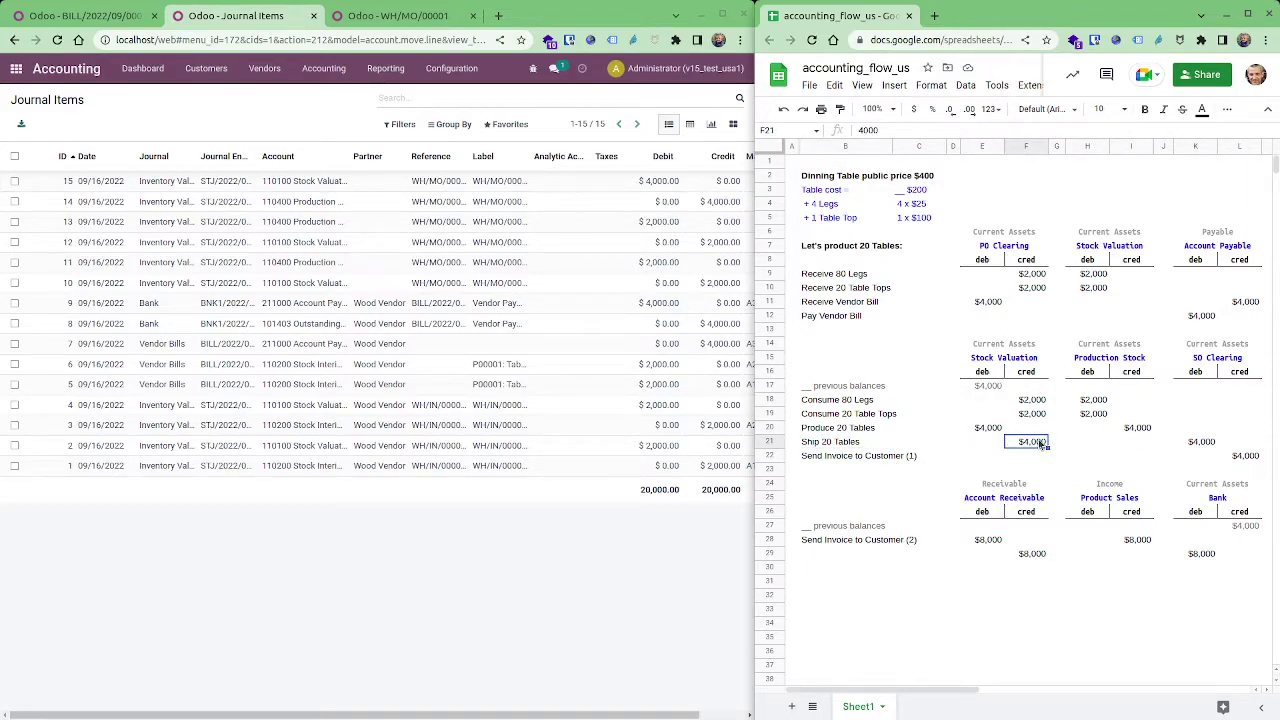
left_click(67, 15)
- Validate S00001's delivery WH/OUT/00001 for 20 Tables and reload Journal Items to show the new entries
left_click(24, 70)
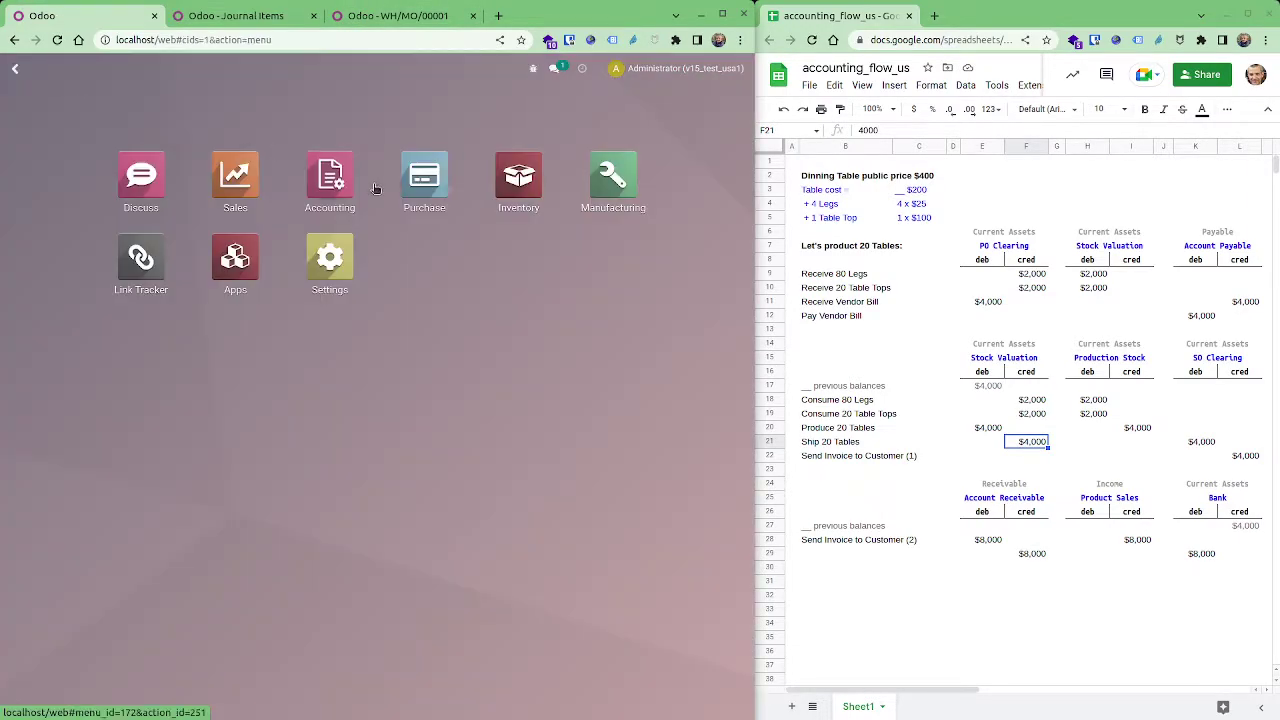
left_click(235, 178)
left_click(239, 208)
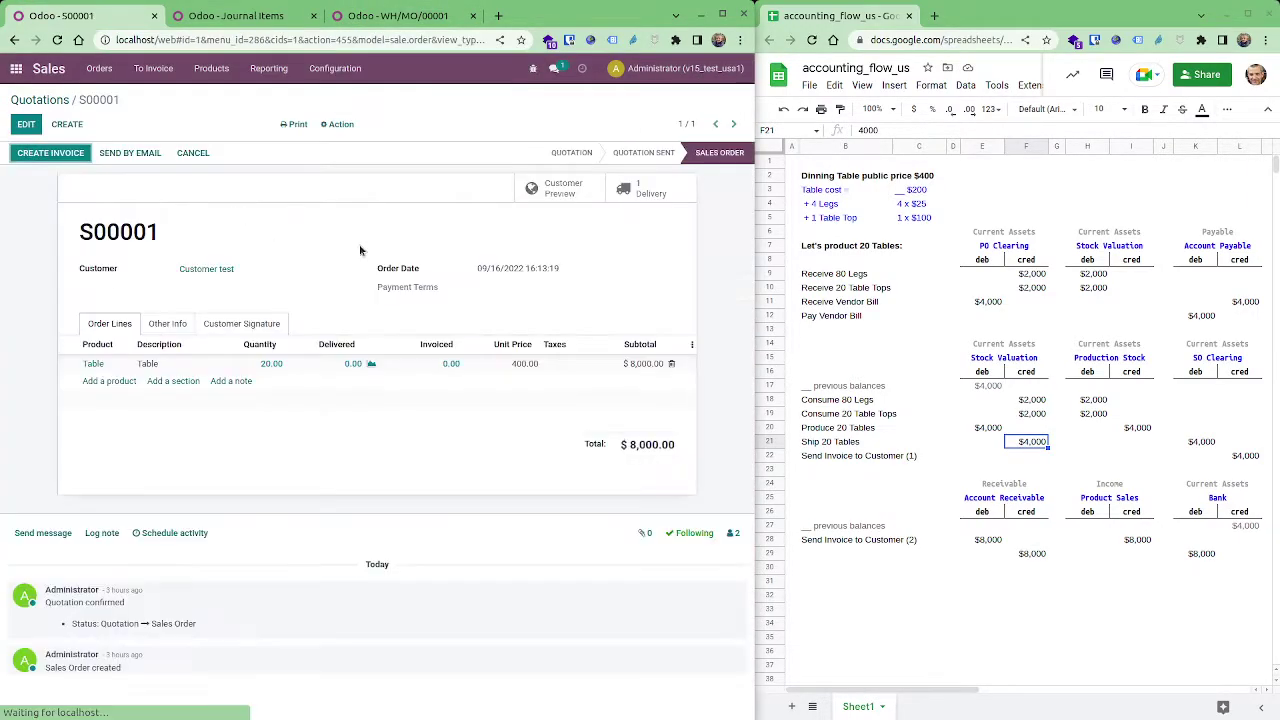
left_click(660, 190)
left_click(33, 157)
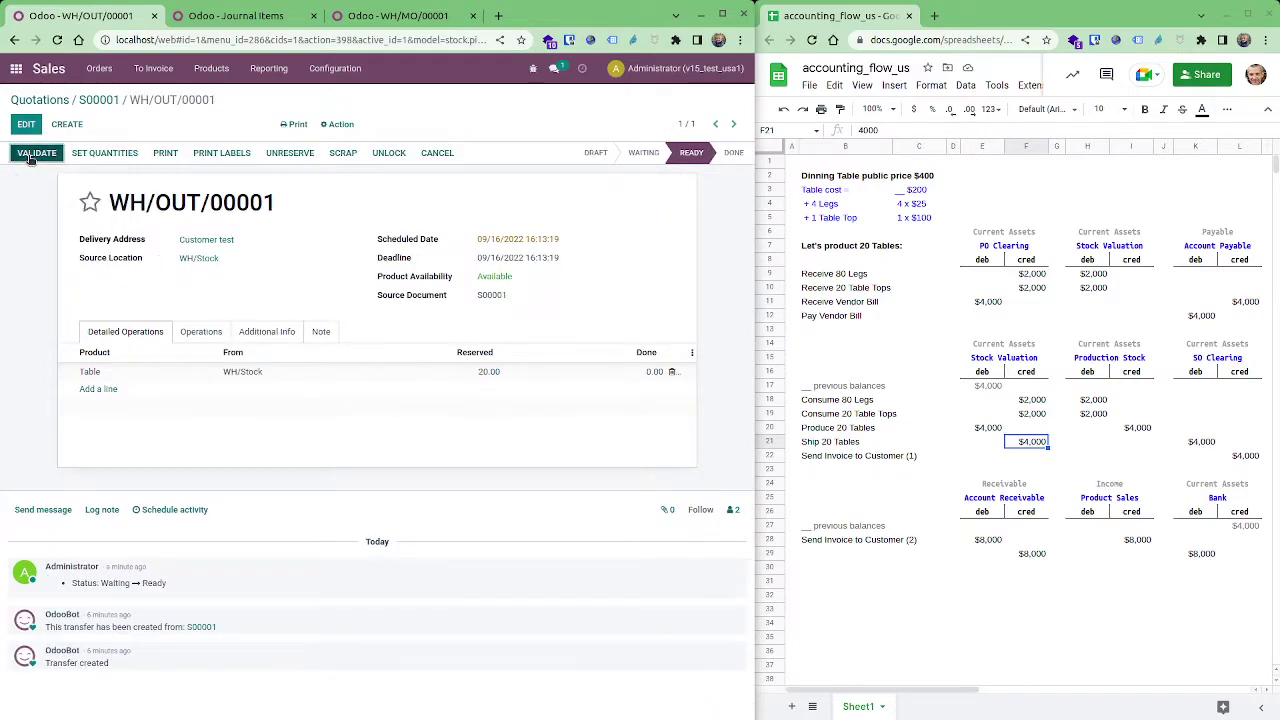
left_click(88, 188)
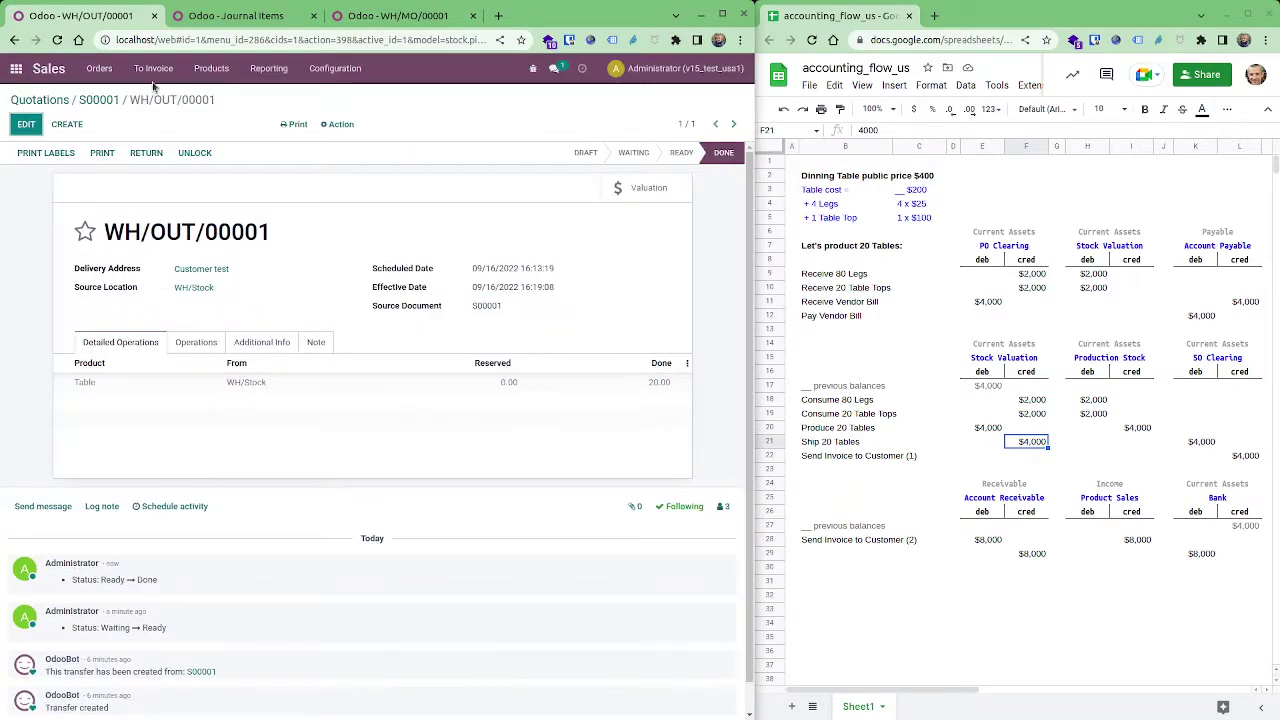
left_click(235, 15)
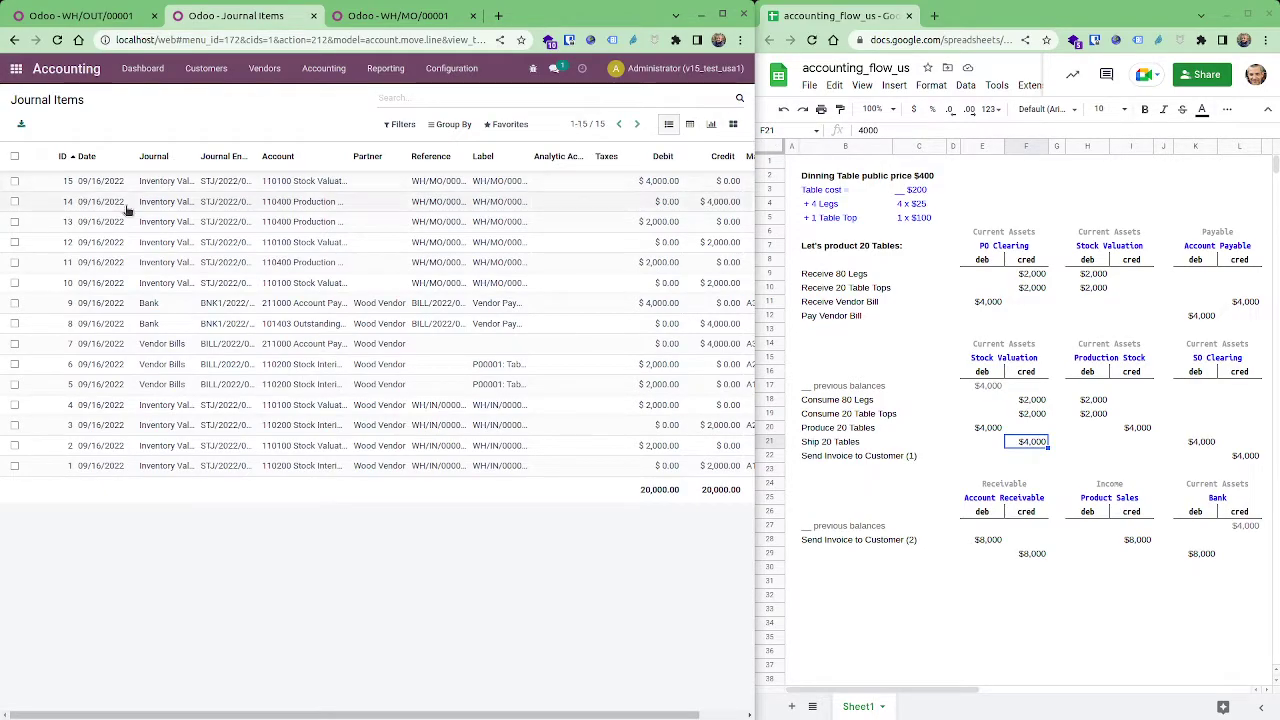
left_click(671, 127)
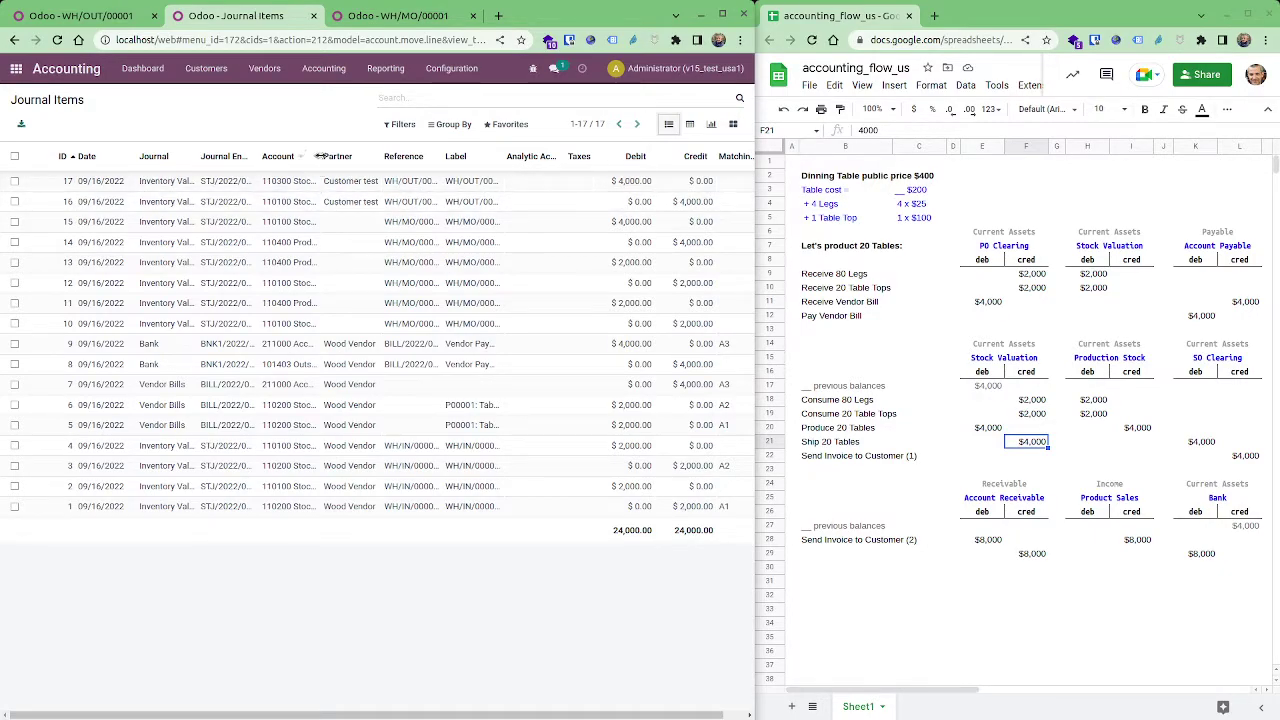
- Match the two $4,000 delivery journal items to sheet cells F21 and L22, then reopen WH/OUT/00001
left_click_drag(318, 156, 380, 157)
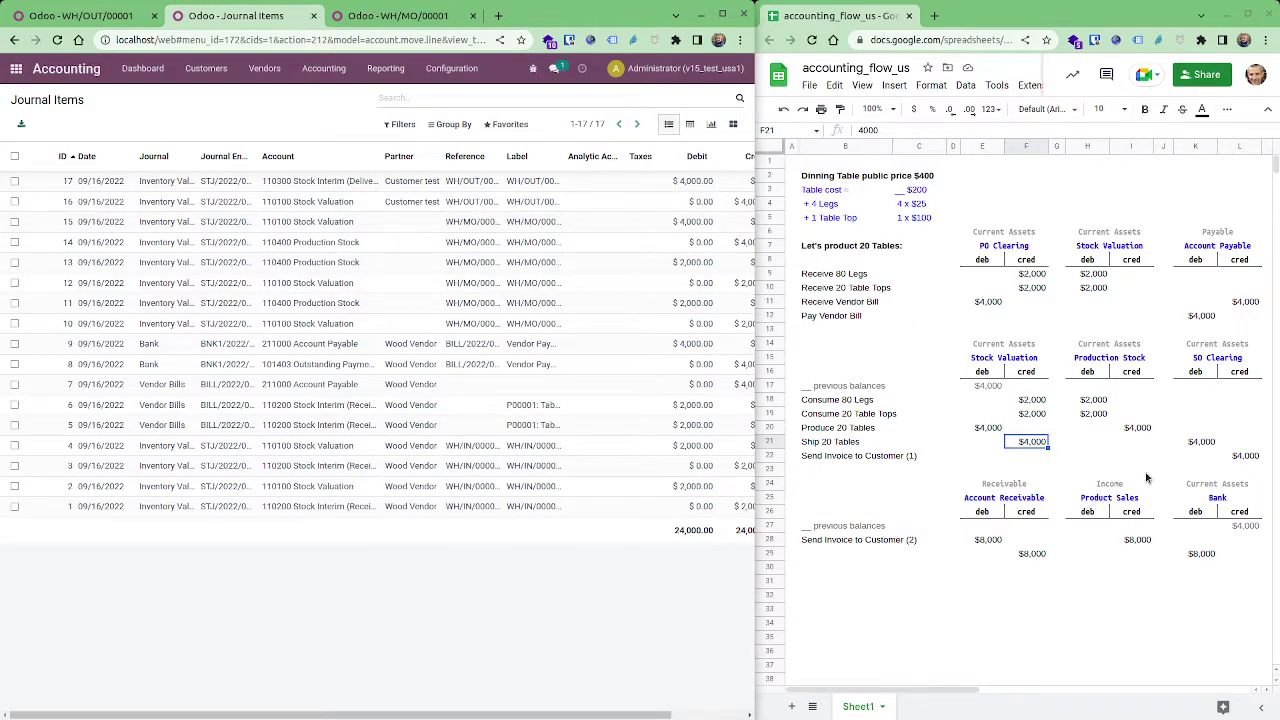
left_click(1207, 427)
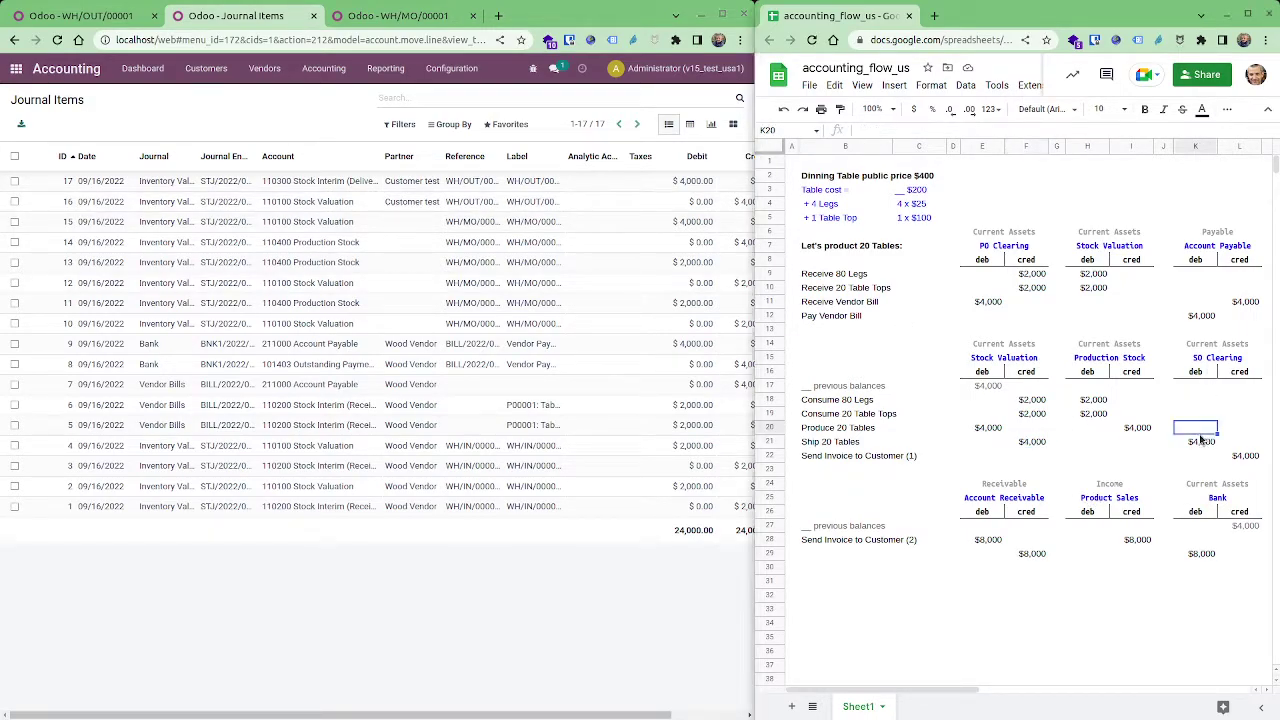
left_click(1045, 442)
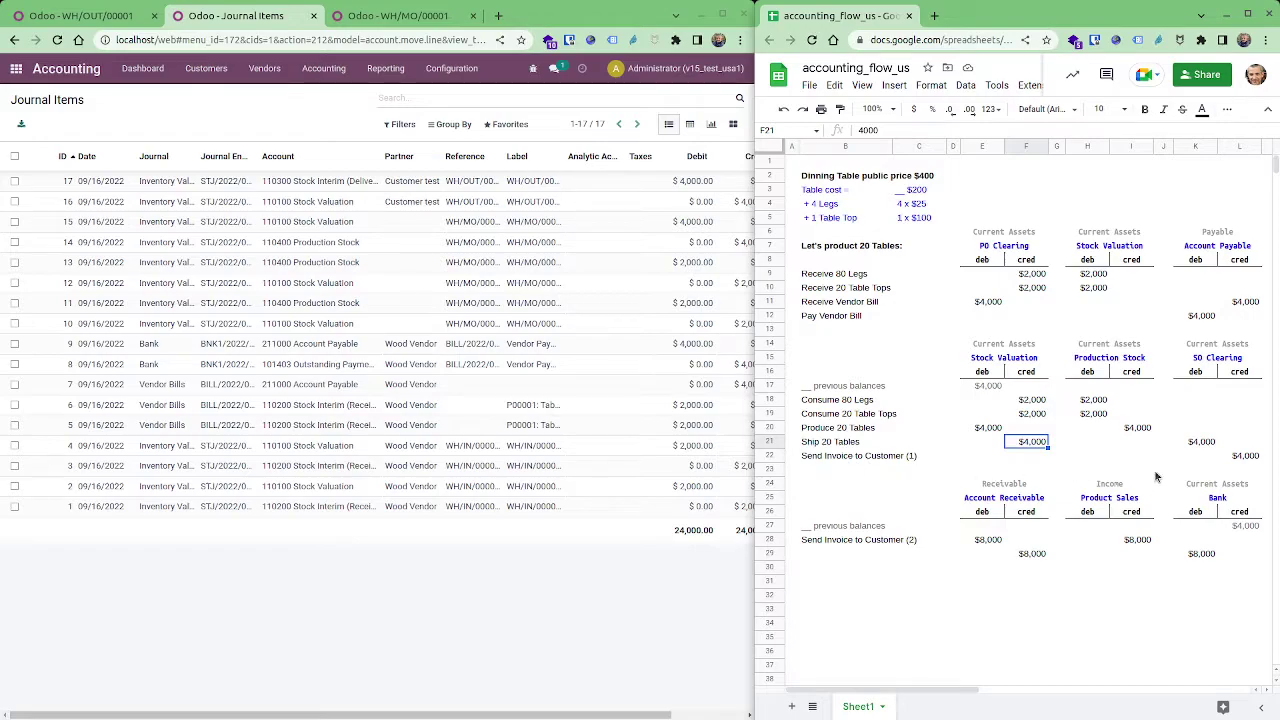
left_click(1236, 457)
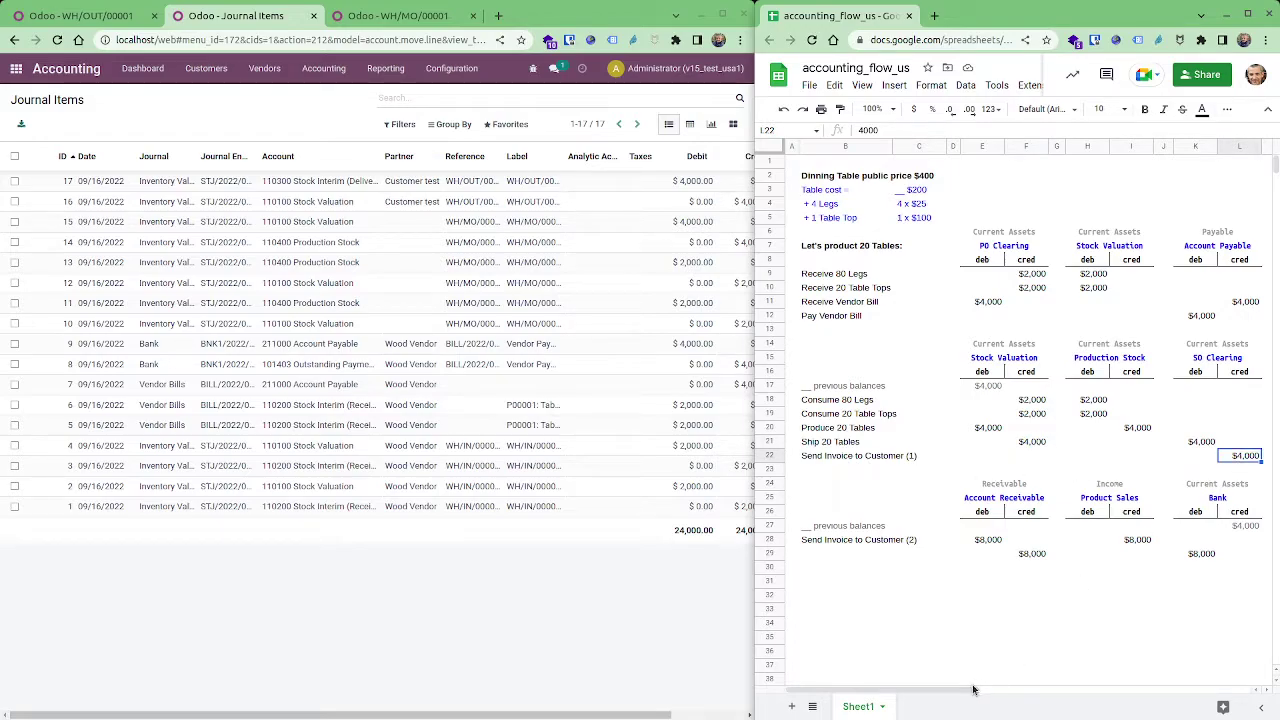
left_click_drag(973, 690, 1049, 690)
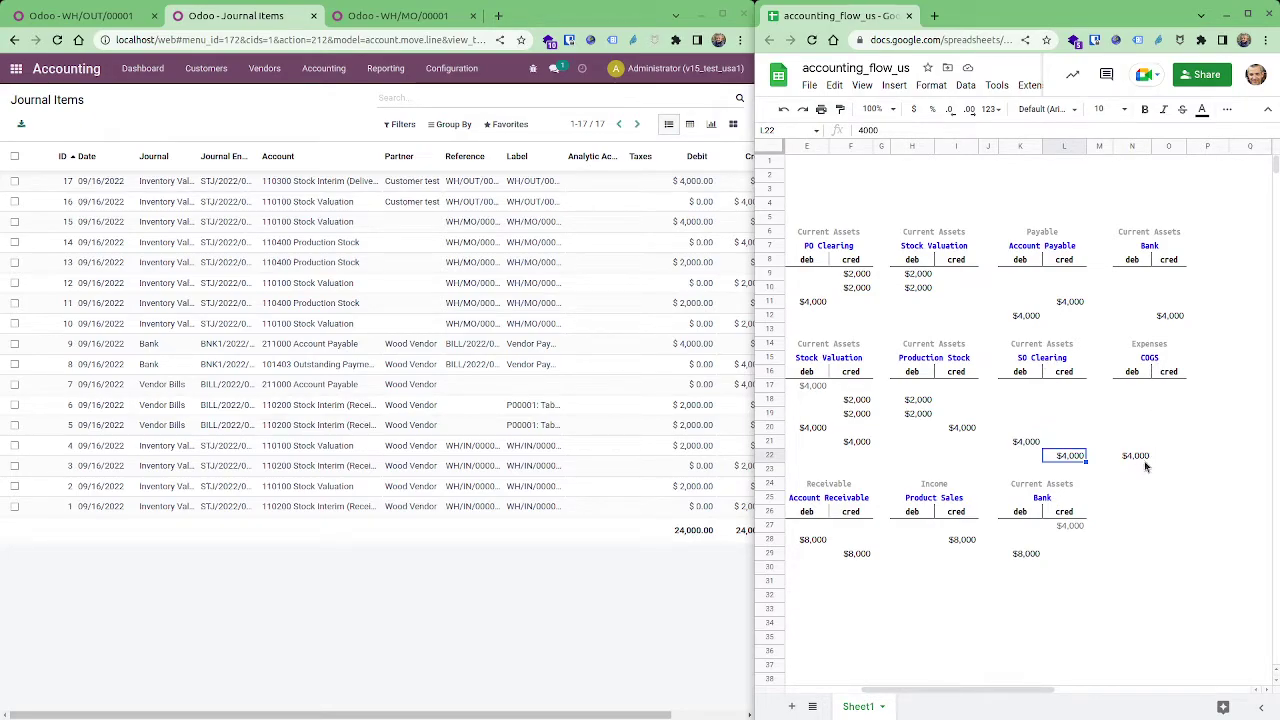
left_click_drag(1035, 690, 959, 690)
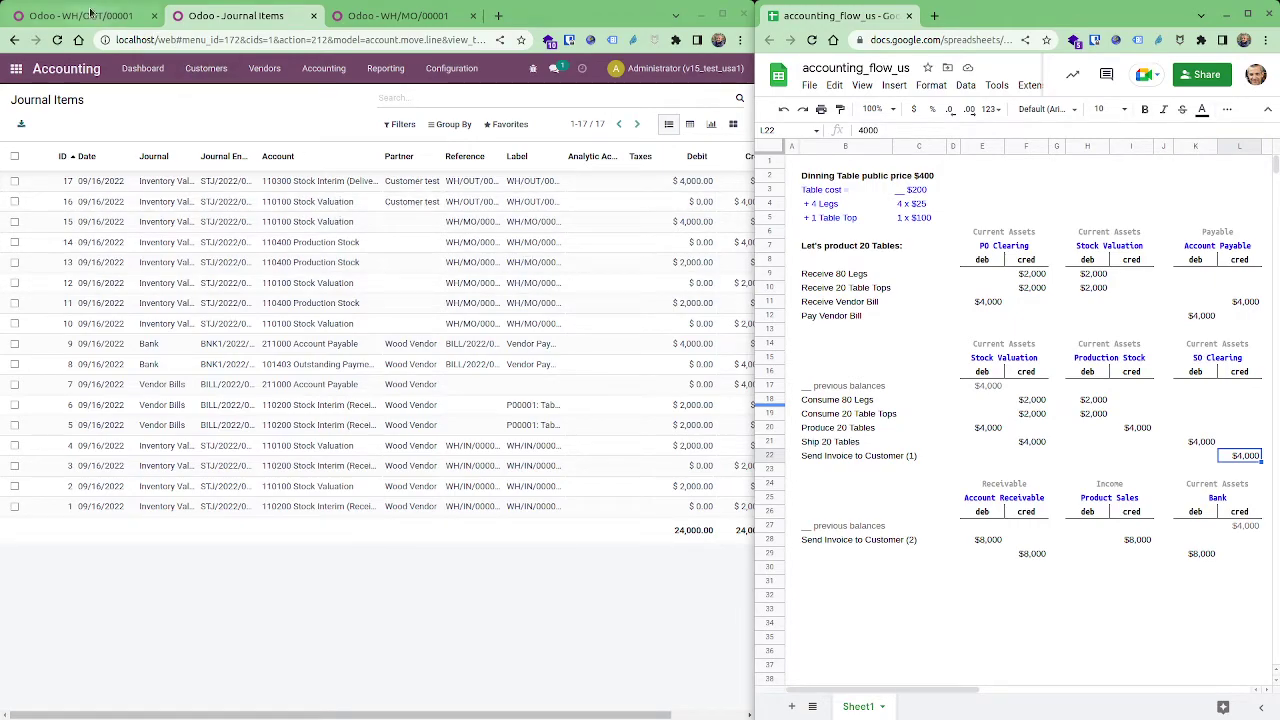
left_click(121, 19)
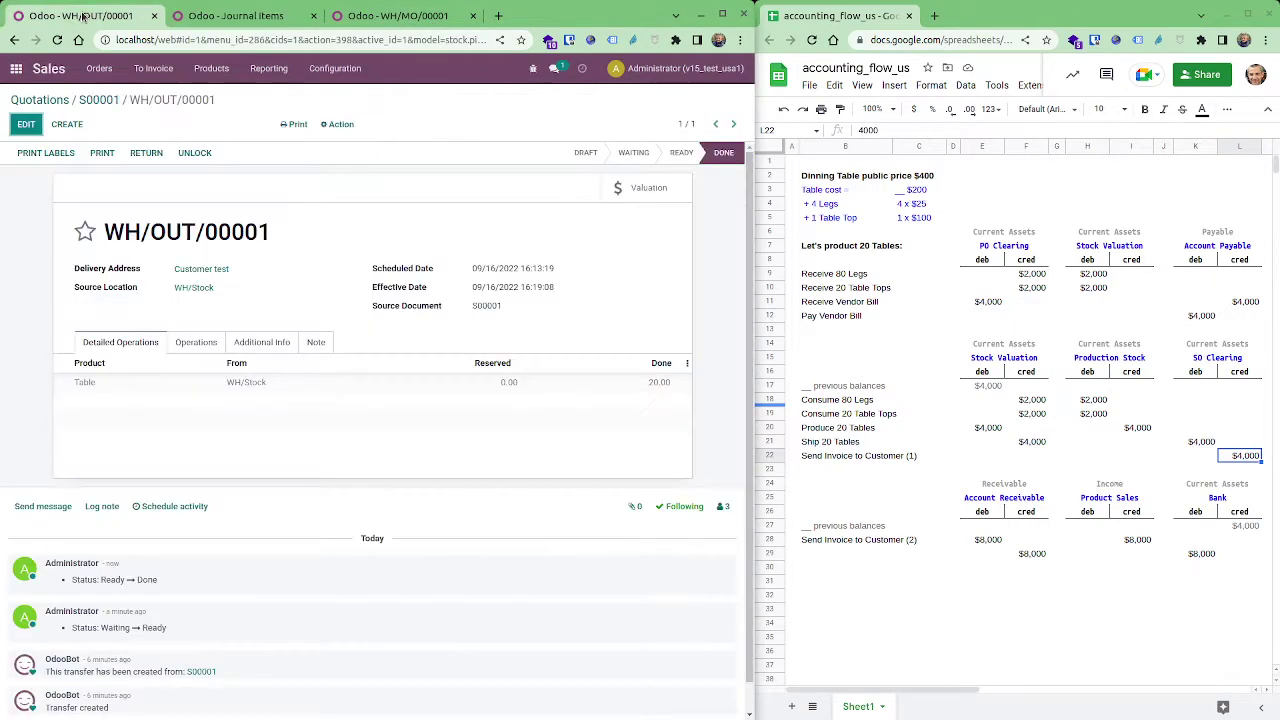
- Invoice sales order S00001 with a regular invoice, post INV/2022/00001 for $8,000, and view its journal items
left_click(105, 100)
left_click(35, 157)
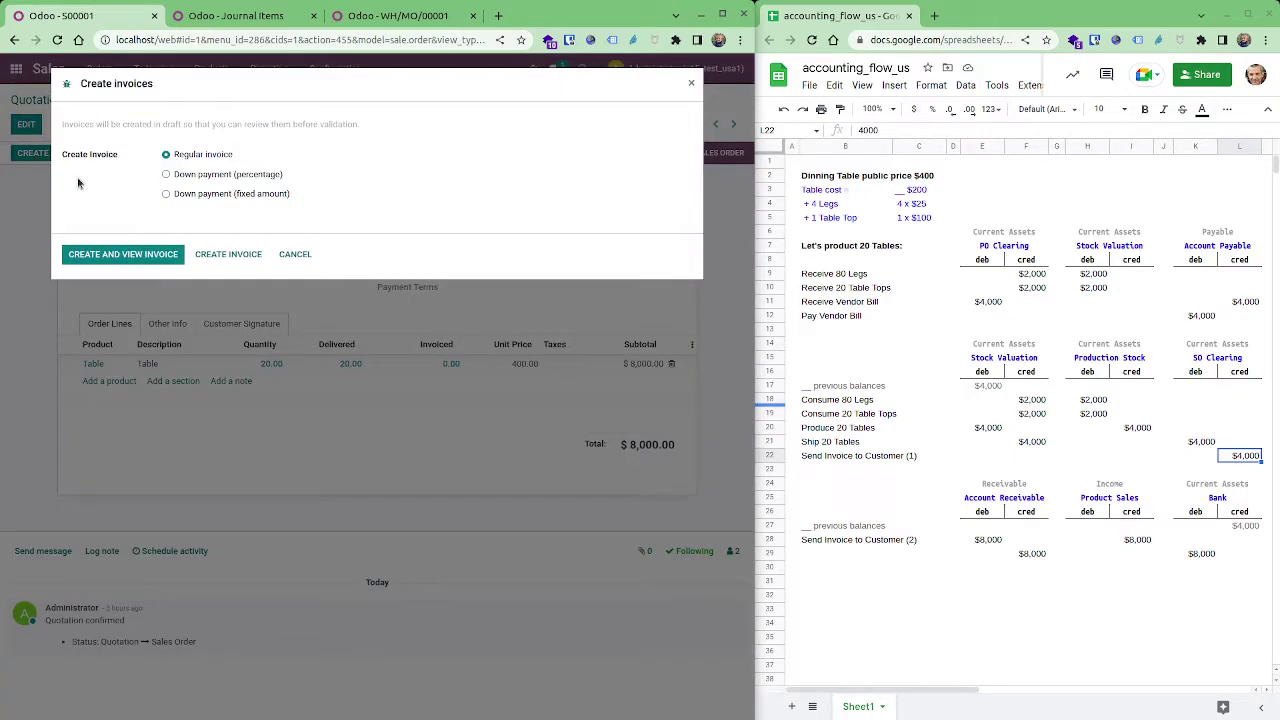
left_click(96, 252)
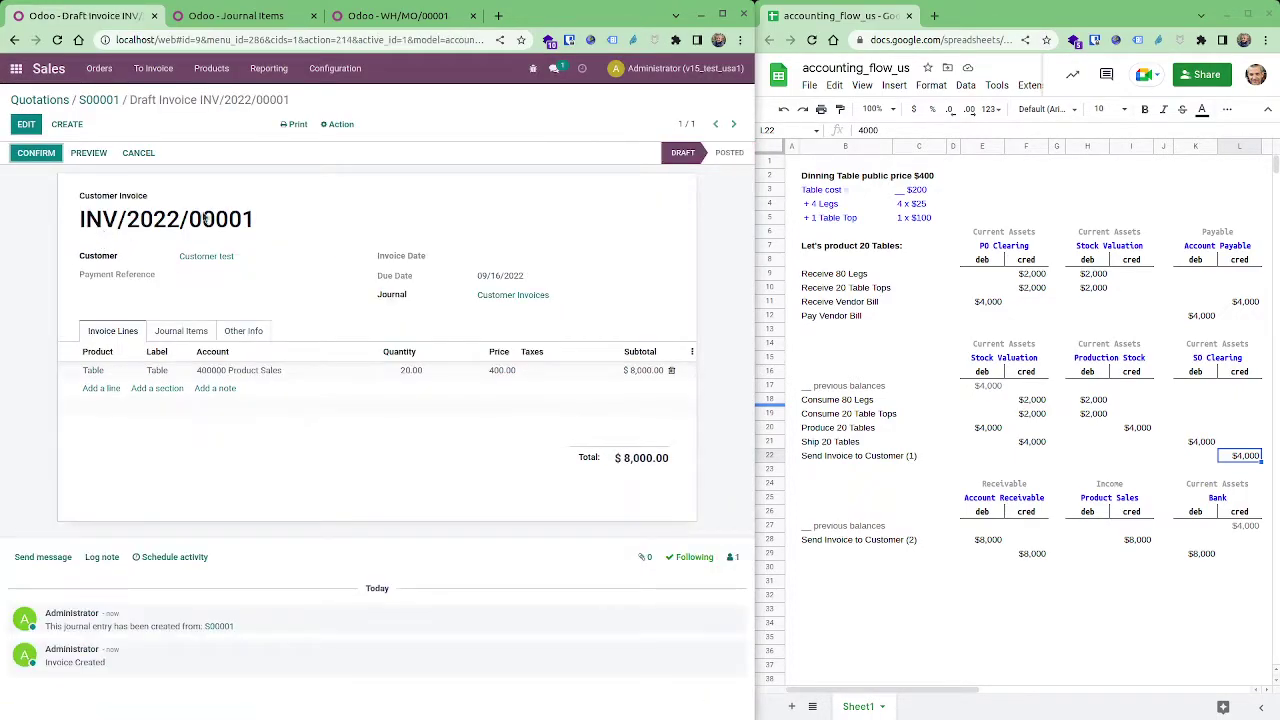
left_click(38, 153)
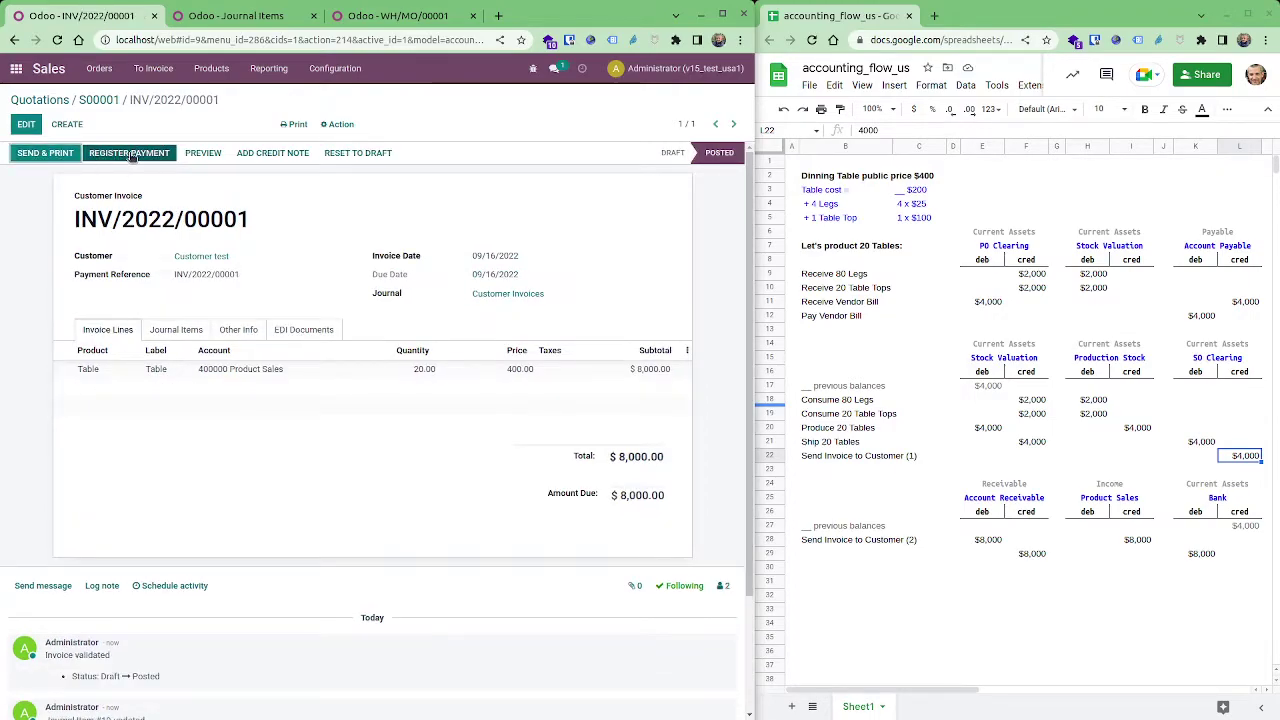
left_click(176, 330)
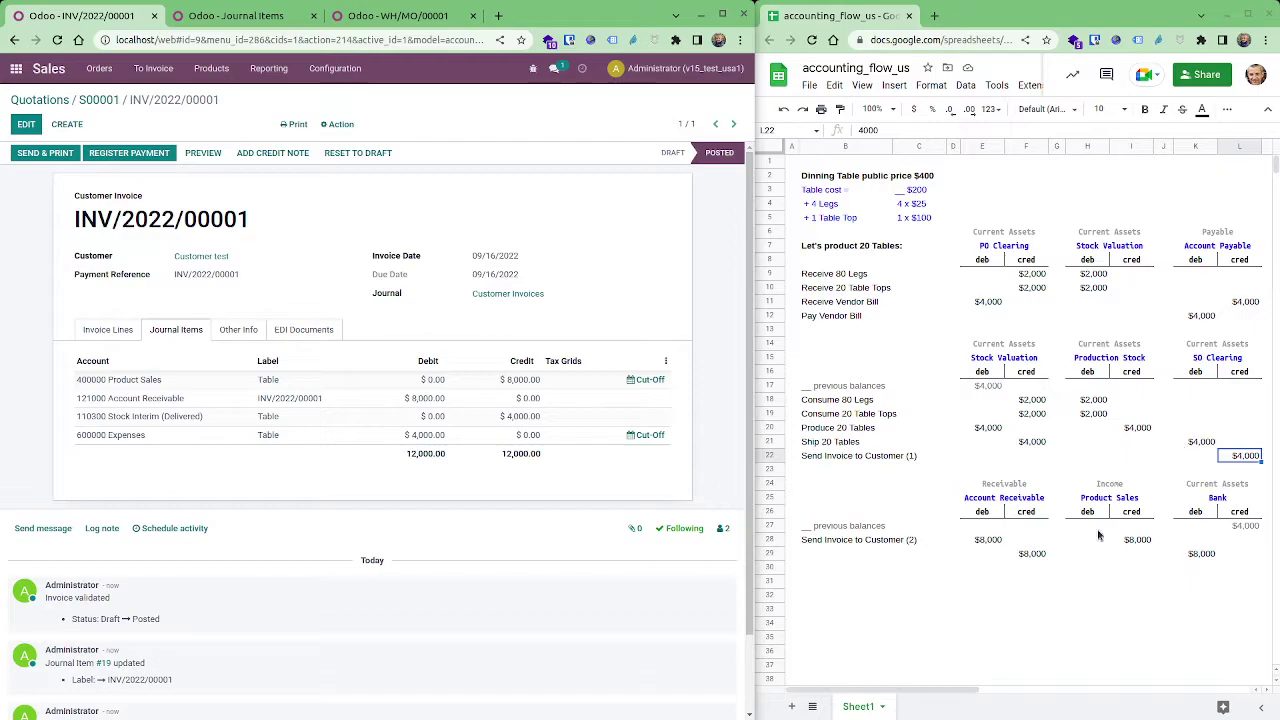
left_click_drag(968, 689, 1055, 686)
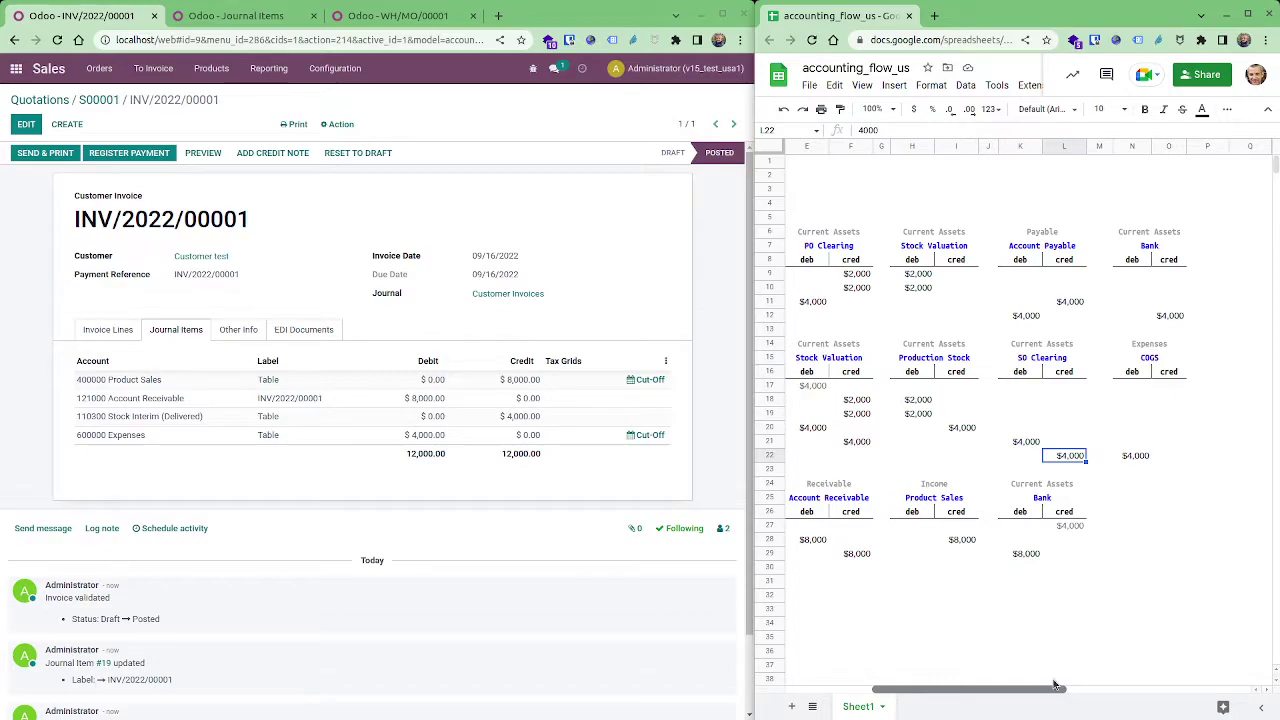
left_click_drag(1052, 685, 950, 686)
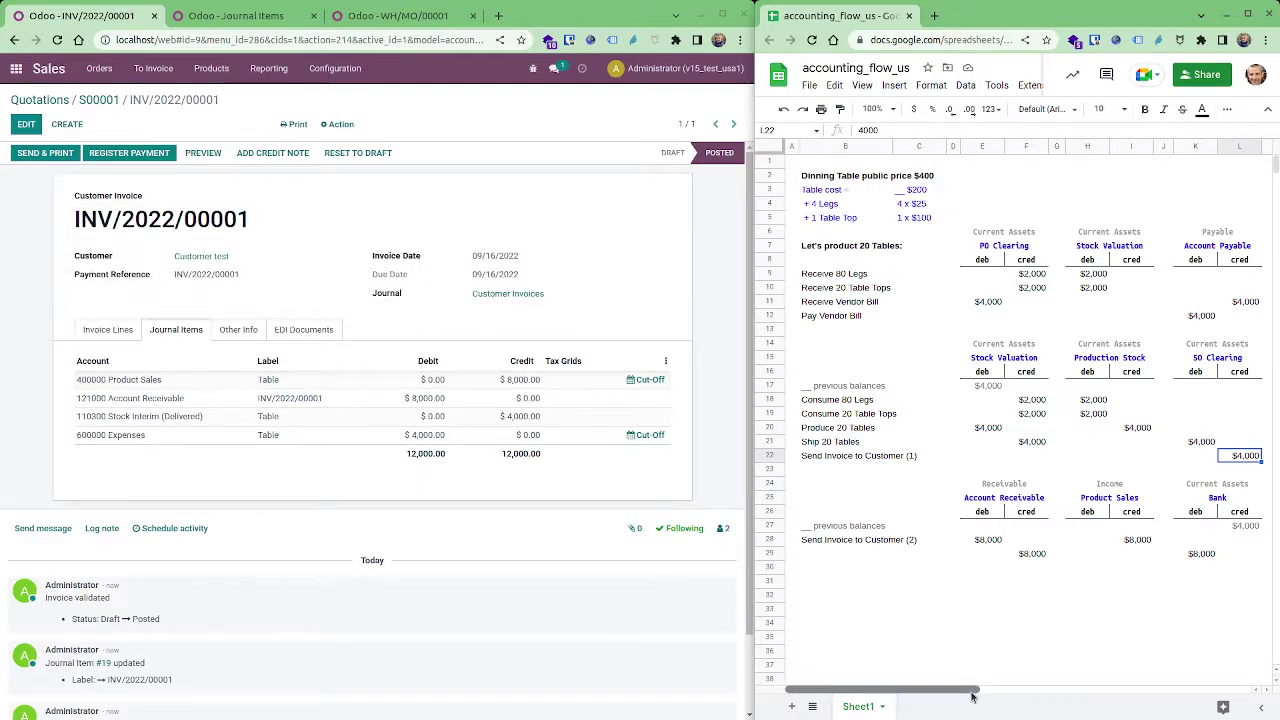
left_click_drag(975, 688, 1053, 680)
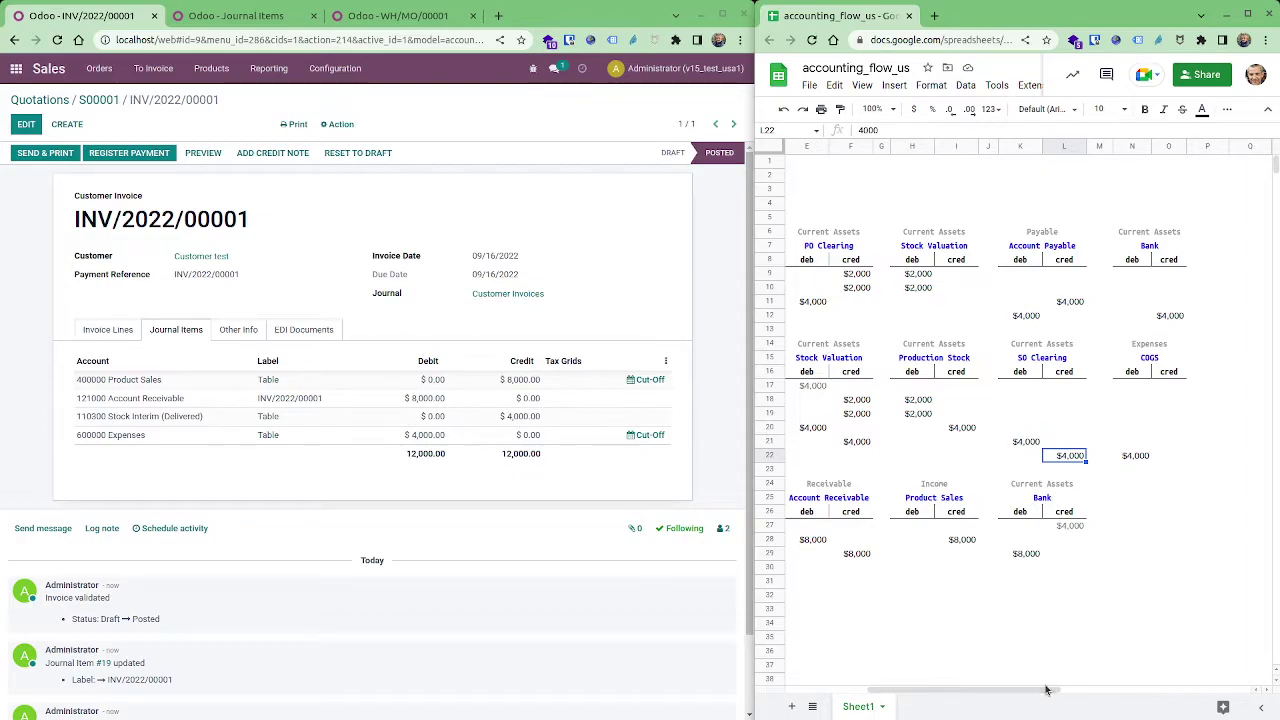
left_click_drag(1046, 680, 902, 693)
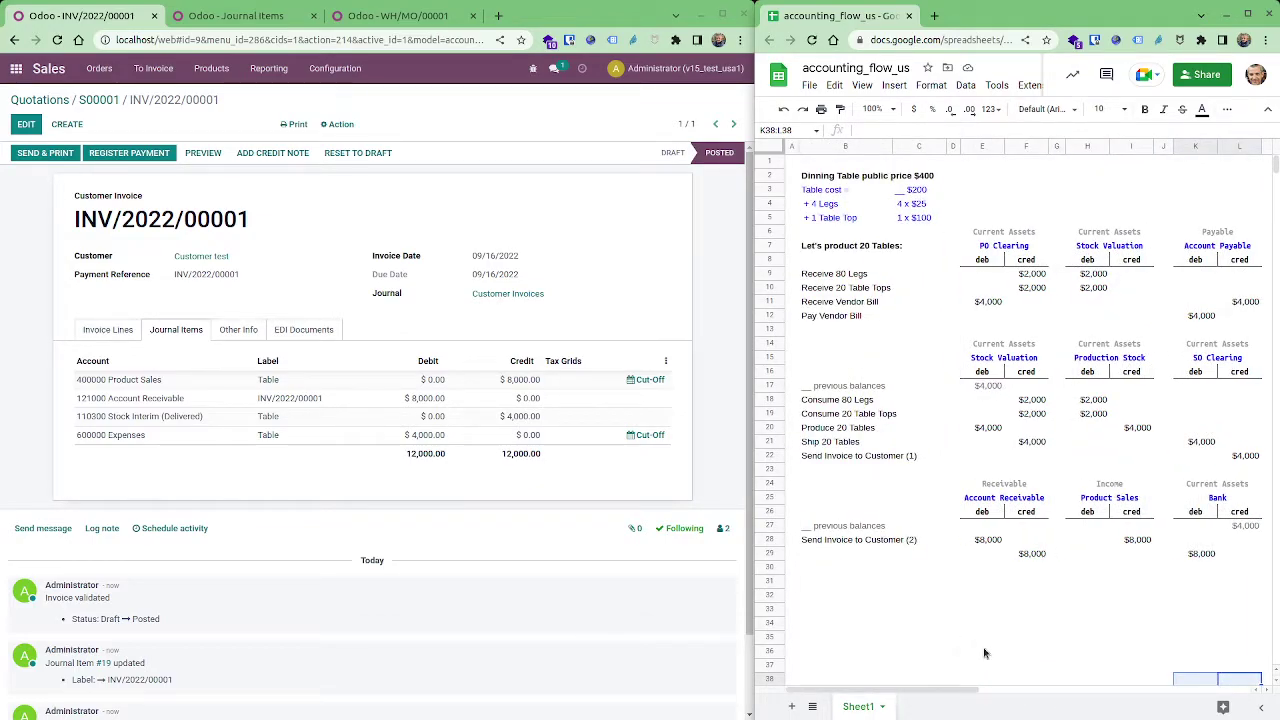
left_click(1117, 542)
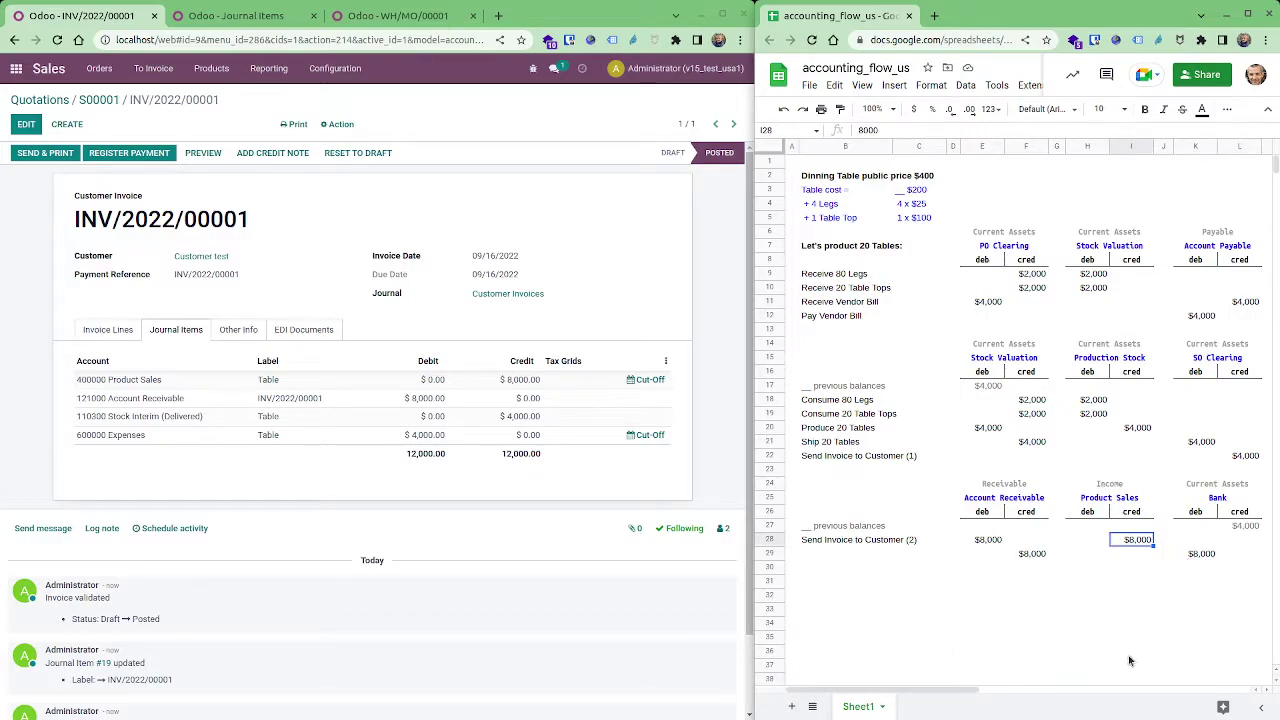
left_click_drag(965, 693, 1023, 693)
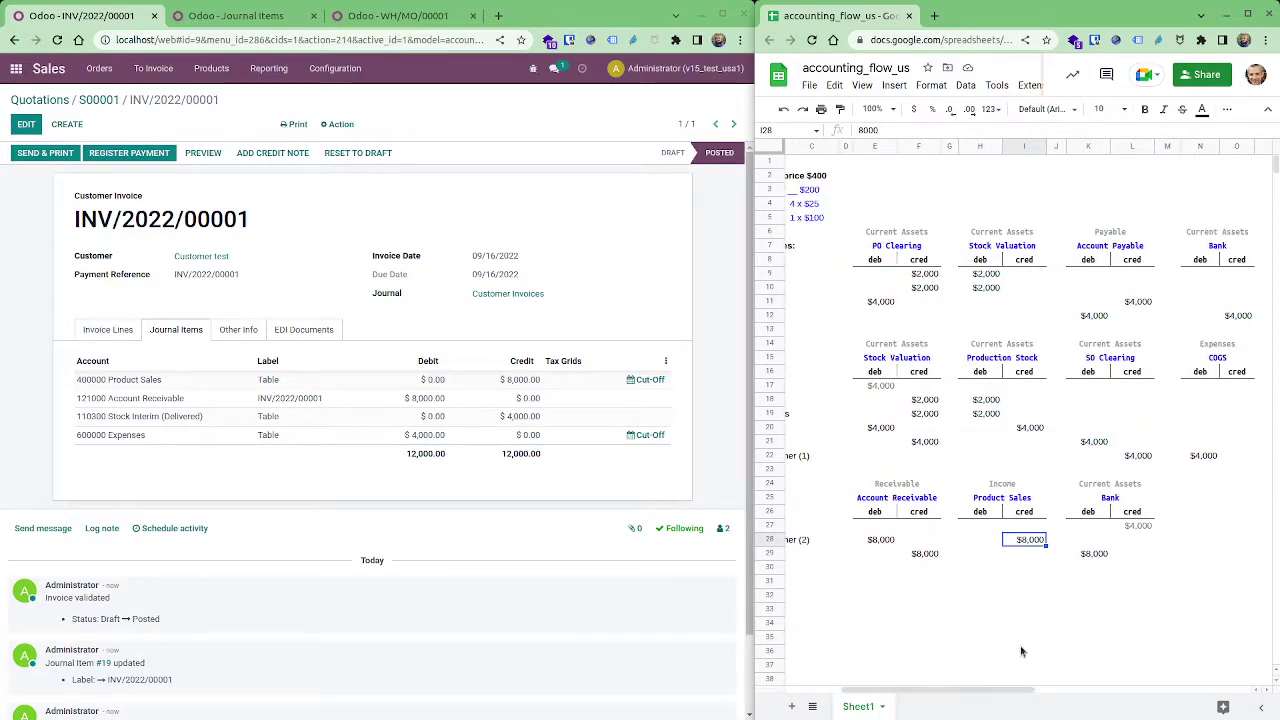